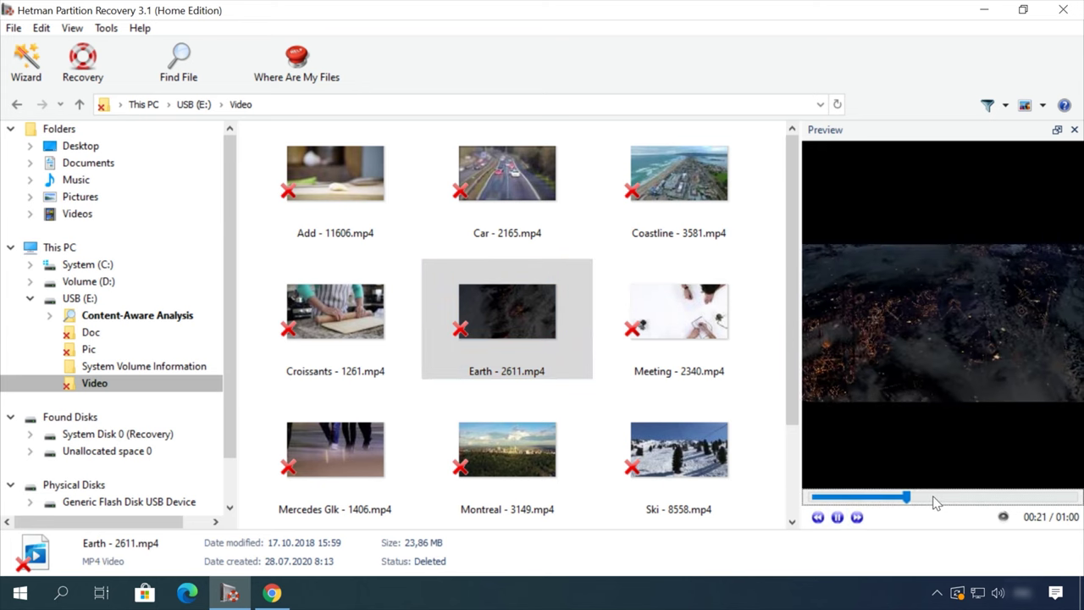
Recover the deleted Earth - 2611.mp4 video from USB (E:)\Video with the File Recovery Wizard.
{"action": "right_click", "coordinate": [525, 304]}
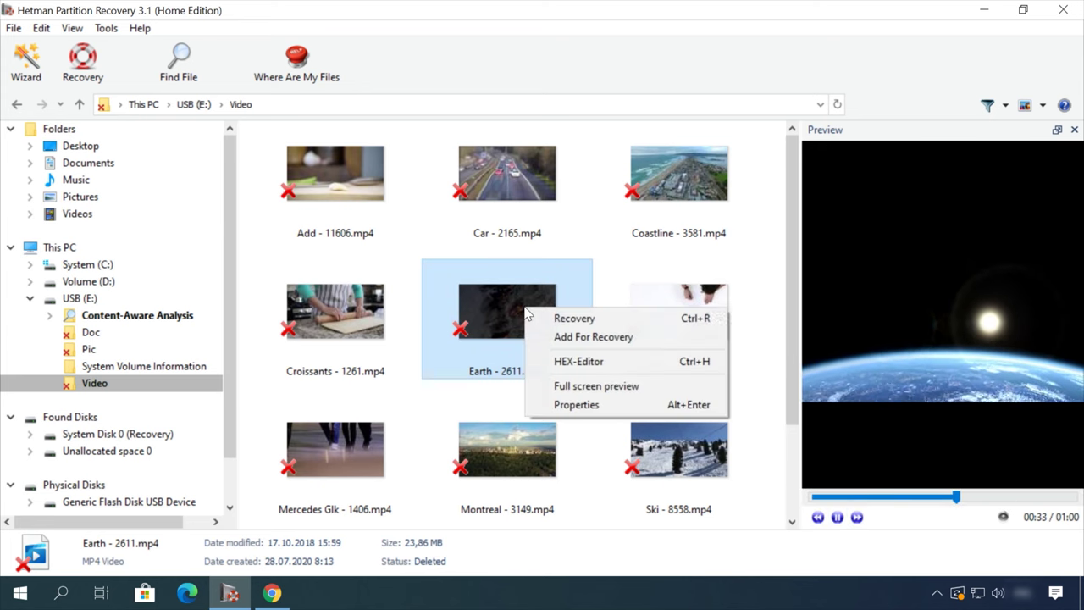
{"action": "left_click", "coordinate": [592, 317]}
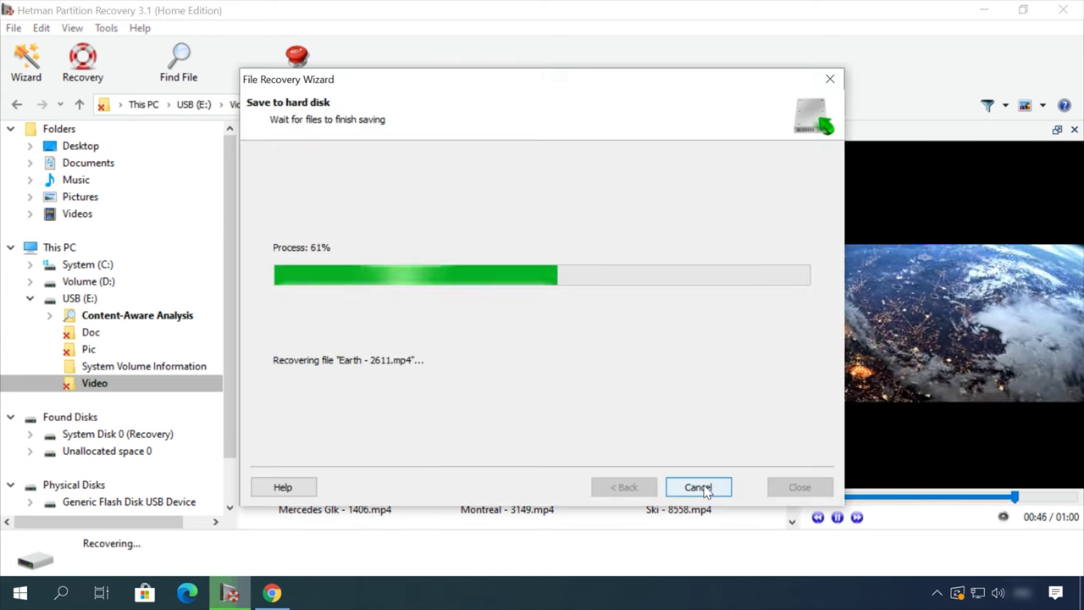
Go to the blog and open the article on removing files safely from an HDD or SSD.
{"action": "left_click", "coordinate": [450, 96]}
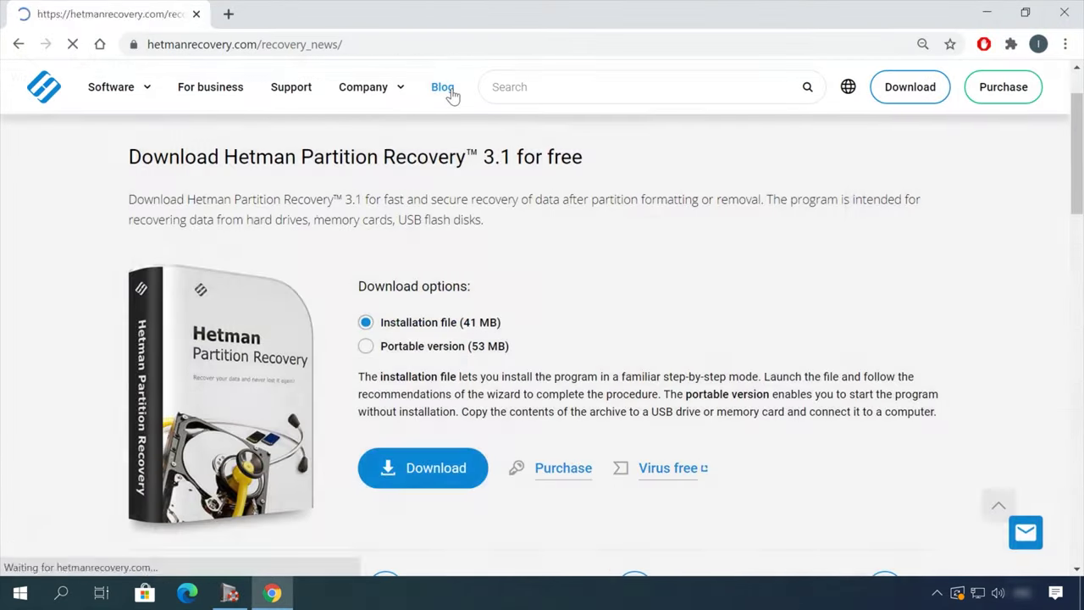
{"action": "scroll", "coordinate": [76, 410], "scroll_direction": "down", "scroll_amount": 12}
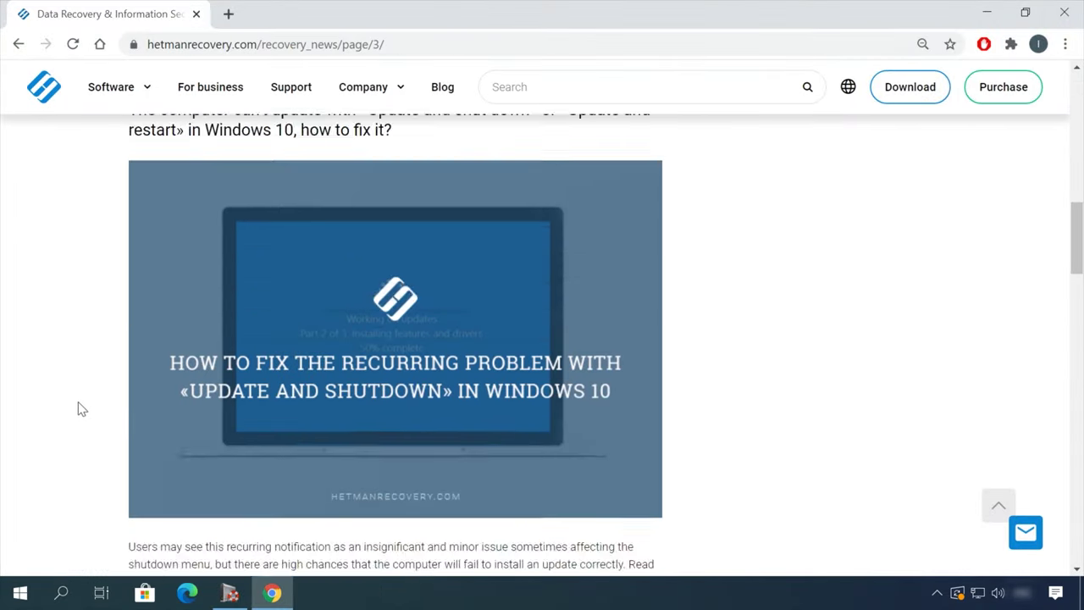
{"action": "scroll", "coordinate": [81, 407], "scroll_direction": "down", "scroll_amount": 7}
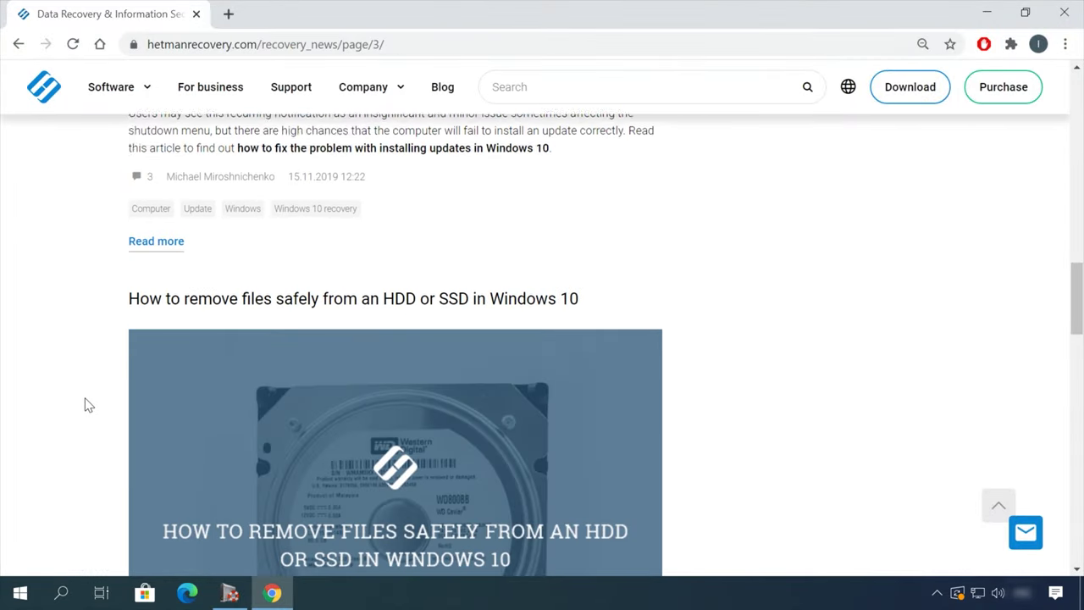
{"action": "left_click", "coordinate": [491, 128]}
Scroll through the article and open the leave-a-message form to write to support.
{"action": "scroll", "coordinate": [666, 329], "scroll_direction": "down", "scroll_amount": 12}
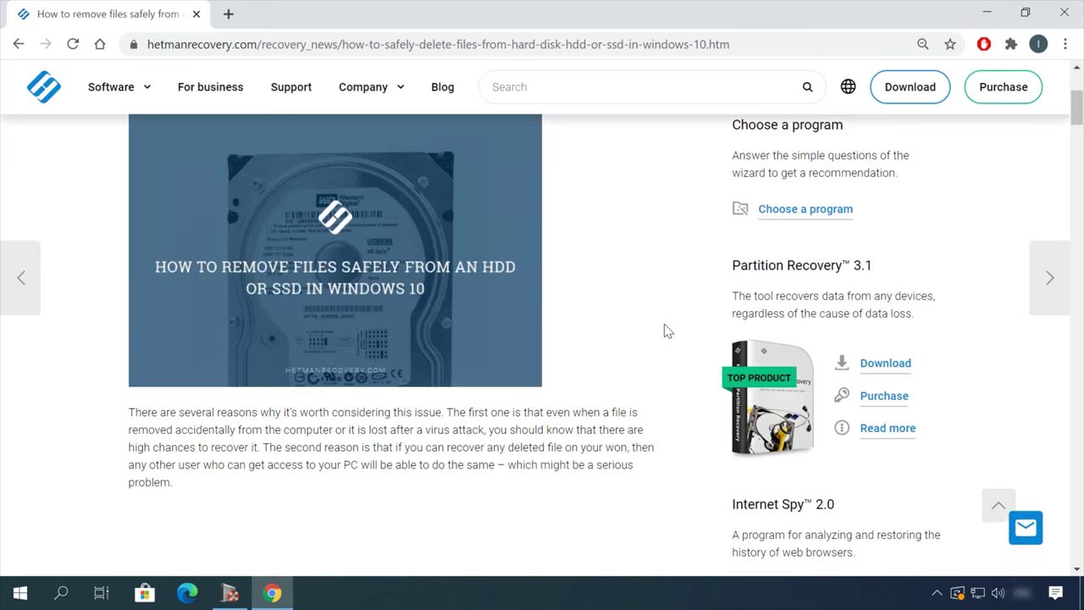
{"action": "scroll", "coordinate": [686, 336], "scroll_direction": "down", "scroll_amount": 18}
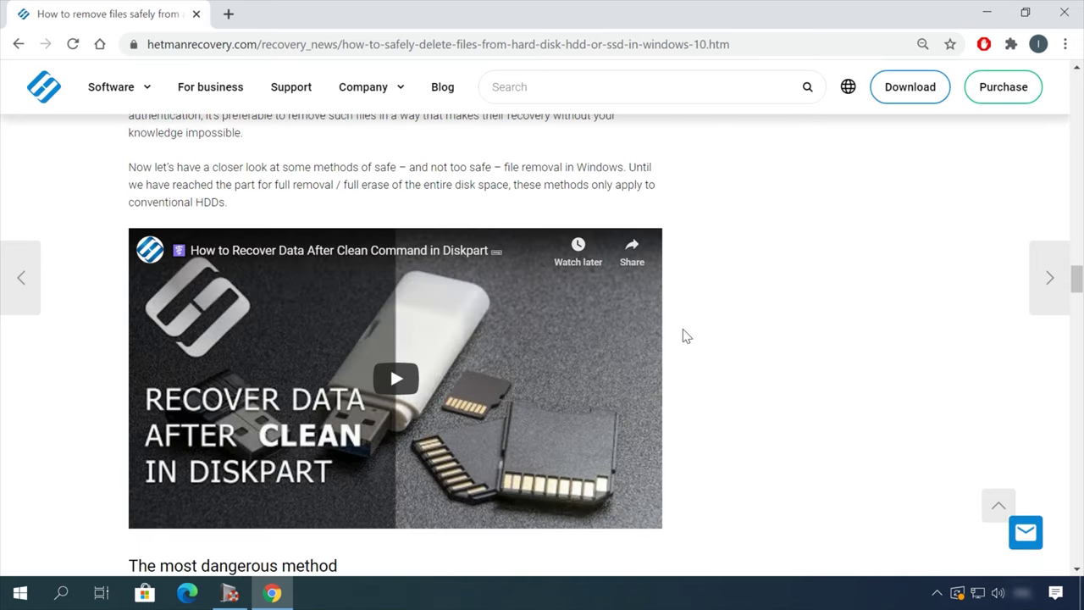
{"action": "left_click", "coordinate": [1026, 532]}
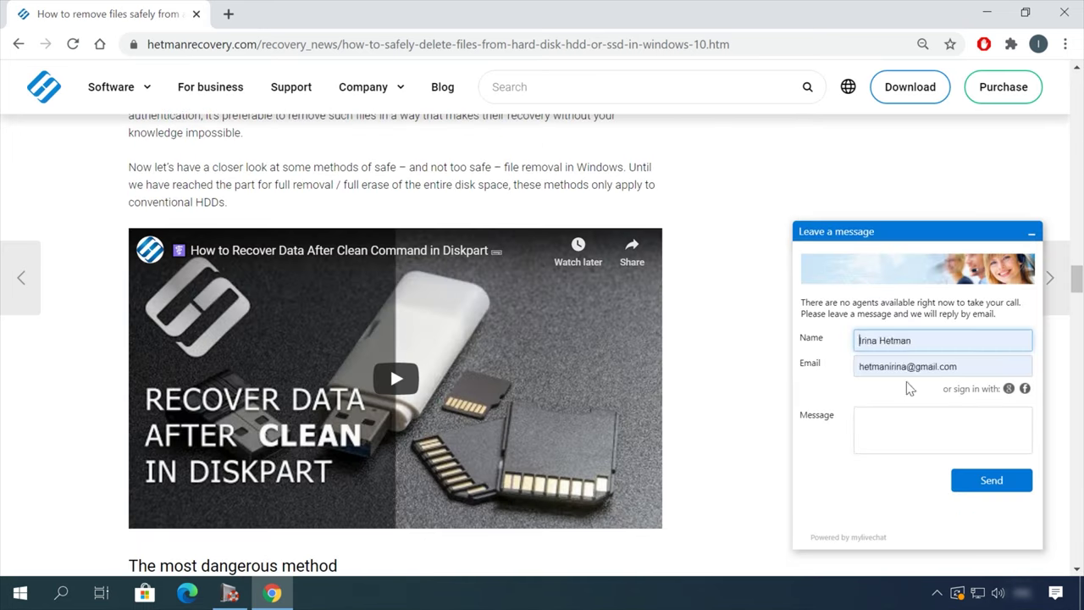
{"action": "left_click", "coordinate": [907, 419]}
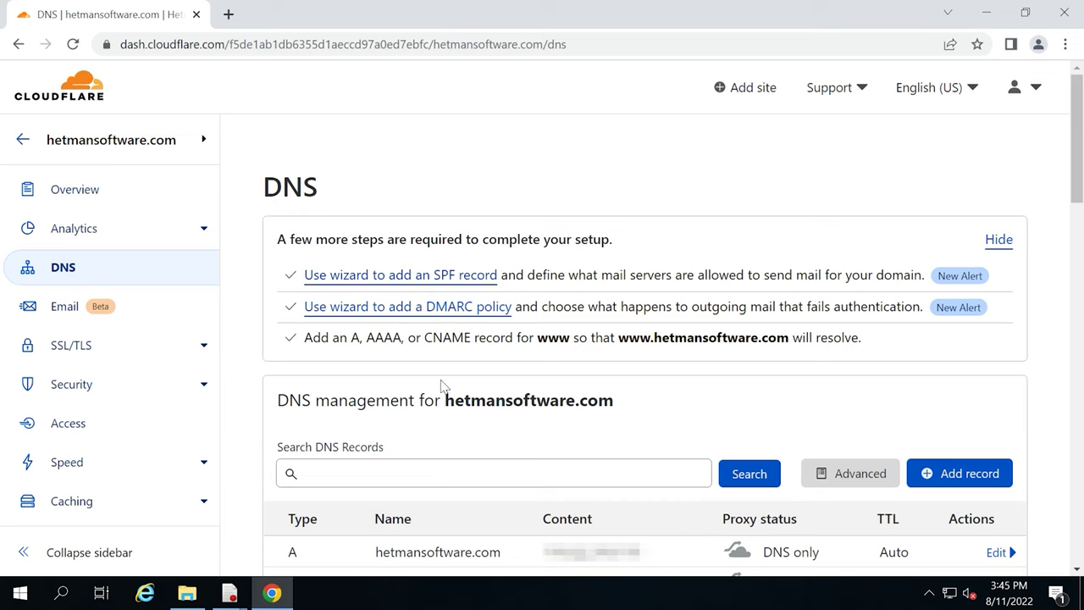
Scroll down to the DNS records table for hetmansoftware.com.
{"action": "scroll", "coordinate": [445, 388], "scroll_direction": "down", "scroll_amount": 2}
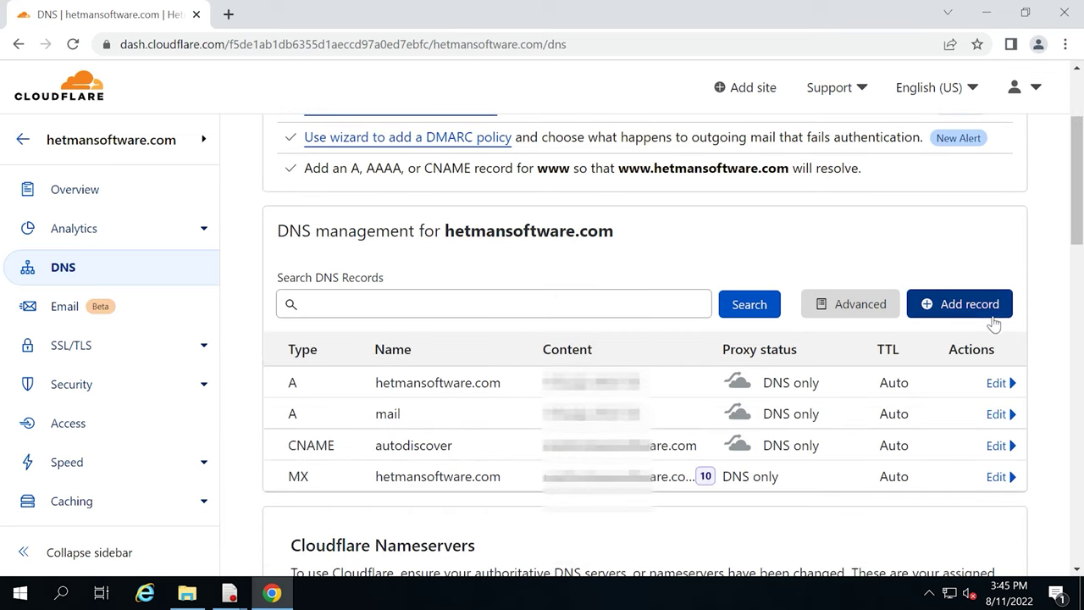
Start a new TXT DNS record named SPF with TTL left at Auto.
{"action": "left_click", "coordinate": [993, 320]}
{"action": "left_click", "coordinate": [324, 403]}
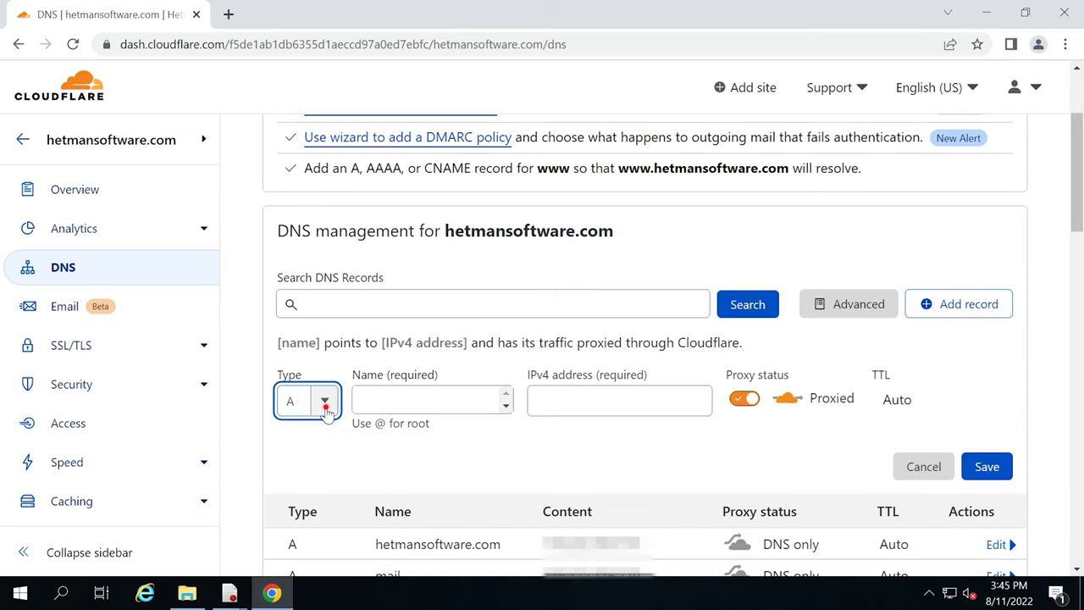
{"action": "scroll", "coordinate": [306, 483], "scroll_direction": "down", "scroll_amount": 5}
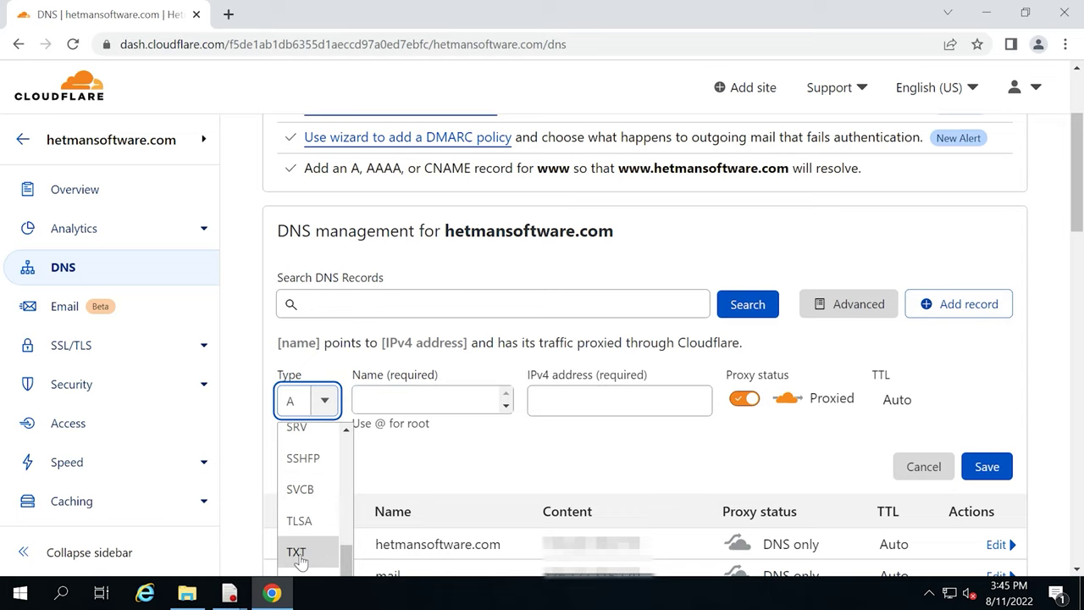
{"action": "left_click", "coordinate": [298, 555]}
{"action": "left_click", "coordinate": [414, 407]}
{"action": "type", "text": "SPF"}
{"action": "left_click", "coordinate": [796, 402]}
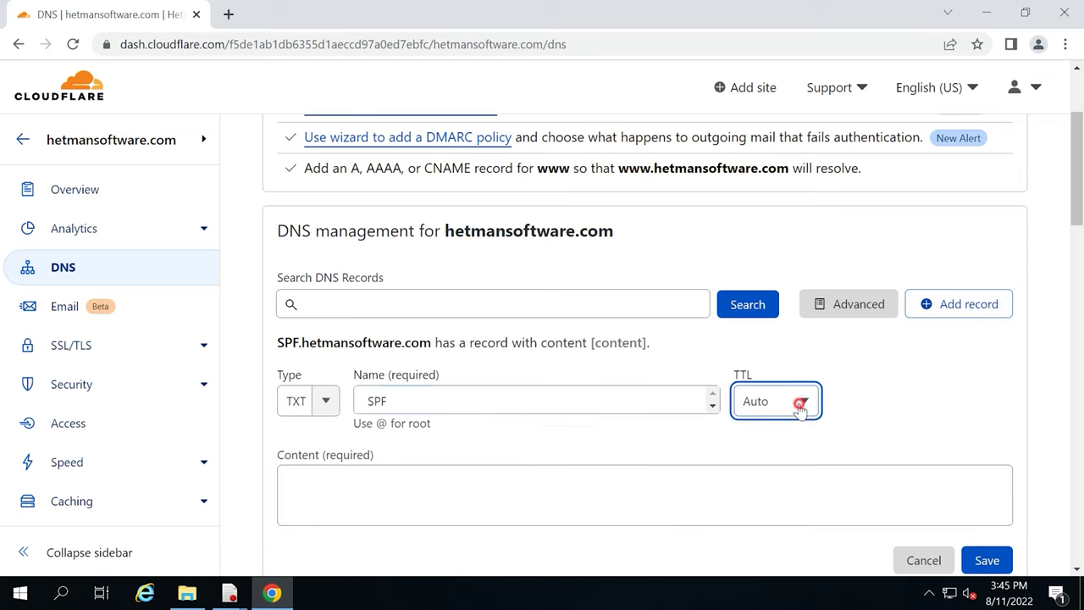
{"action": "left_click", "coordinate": [799, 383]}
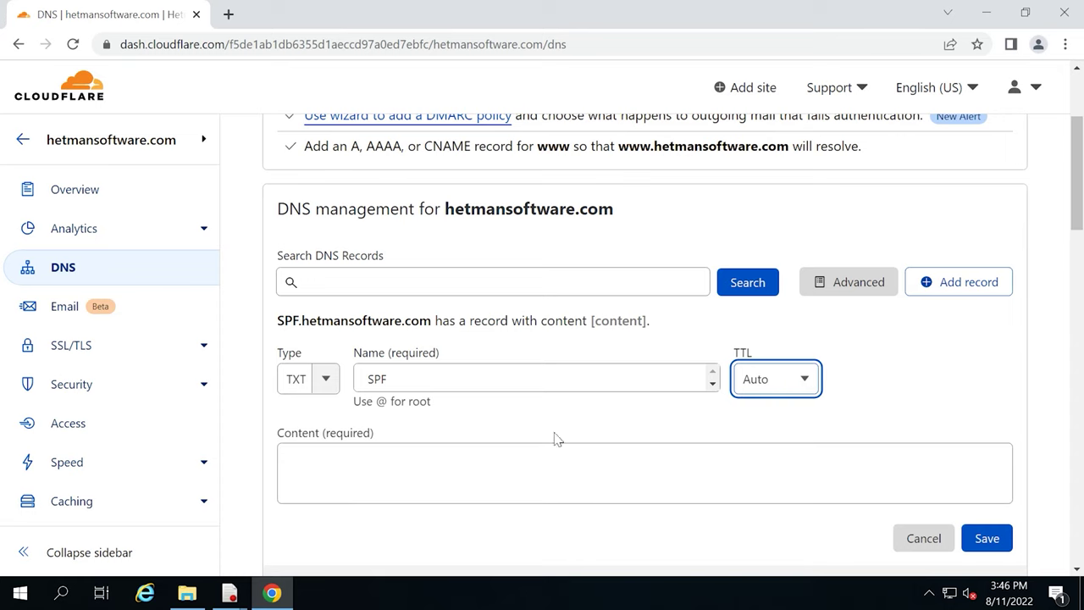
Enter the SPF policy v=spf1 ip4:176.xxx.xx5.170 a mx ~all as content and save the record.
{"action": "scroll", "coordinate": [467, 442], "scroll_direction": "down", "scroll_amount": 1}
{"action": "left_click", "coordinate": [321, 375]}
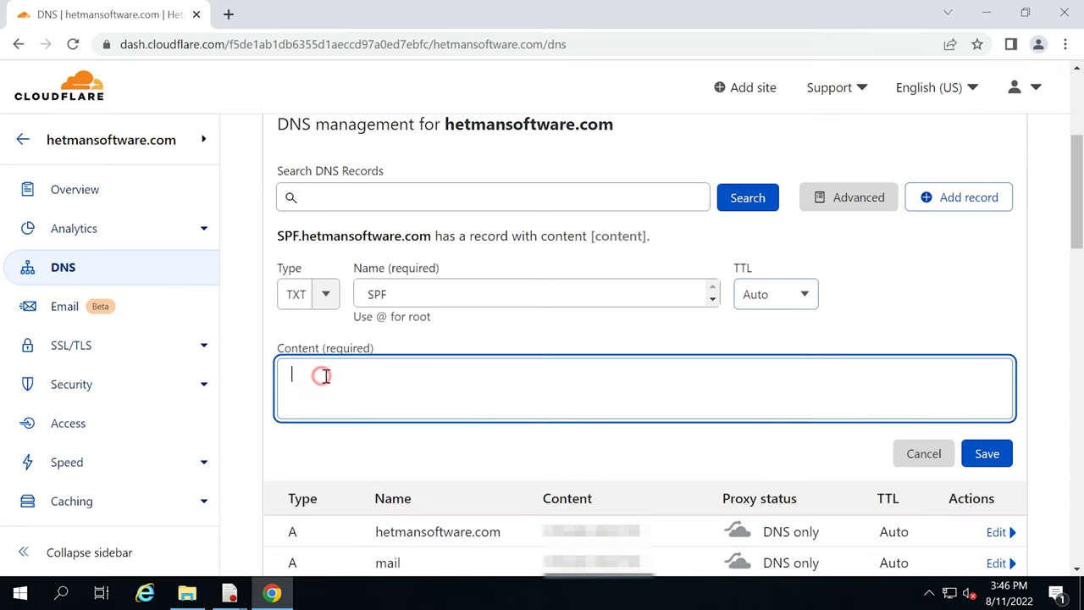
{"action": "type", "text": "v=spf1 i"}
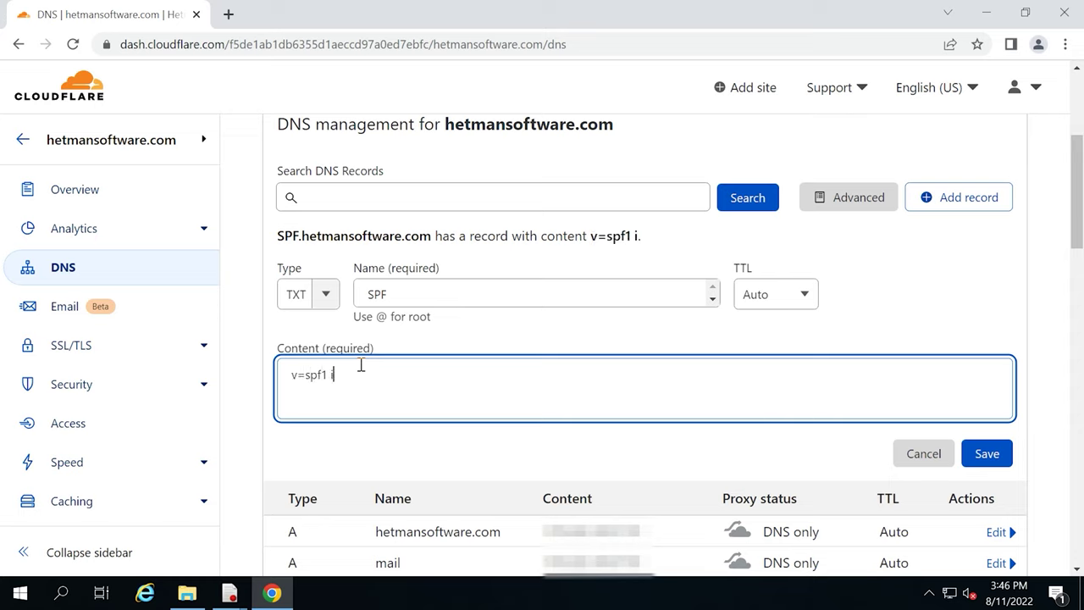
{"action": "type", "text": "p4:176.xxx.xx5.170 a mx ~all"}
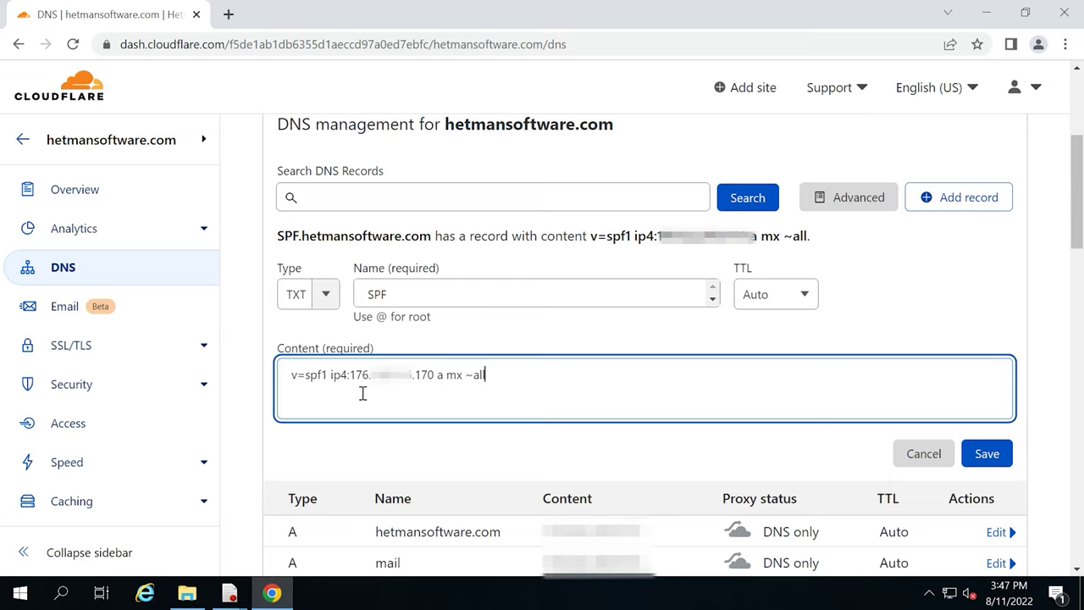
{"action": "left_click", "coordinate": [993, 463]}
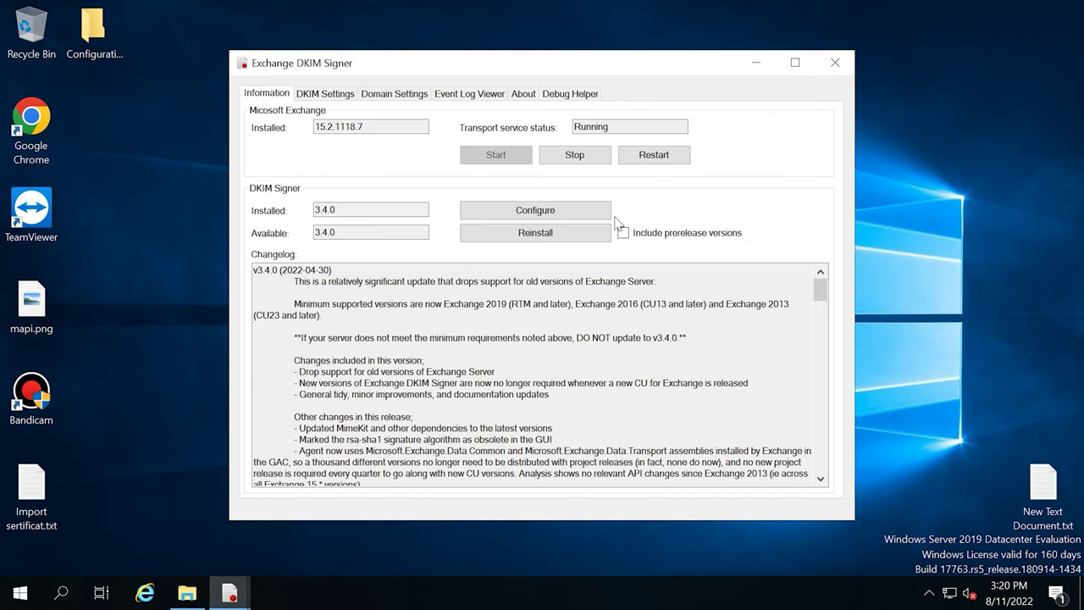
Verify Exchange DkimSigner is enabled and last among transport agents at priority 10, then close the list.
{"action": "left_click", "coordinate": [547, 212]}
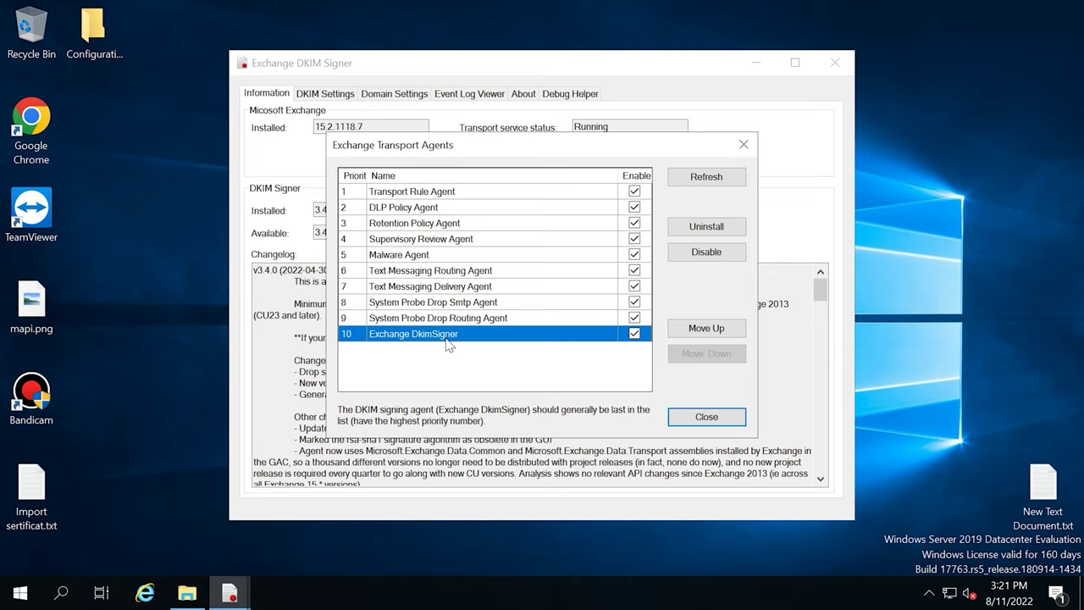
{"action": "left_click", "coordinate": [703, 416]}
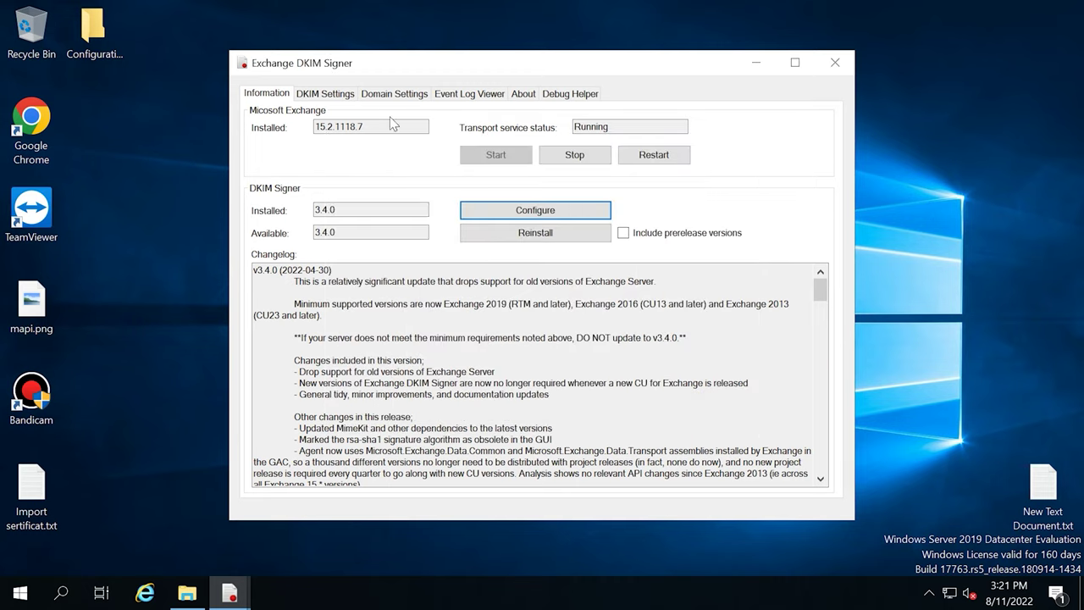
Add domain mail.hetmansoftware.com and generate a 2048-bit key saved as mail.hetmansoftware.com.pem.
{"action": "left_click", "coordinate": [329, 95]}
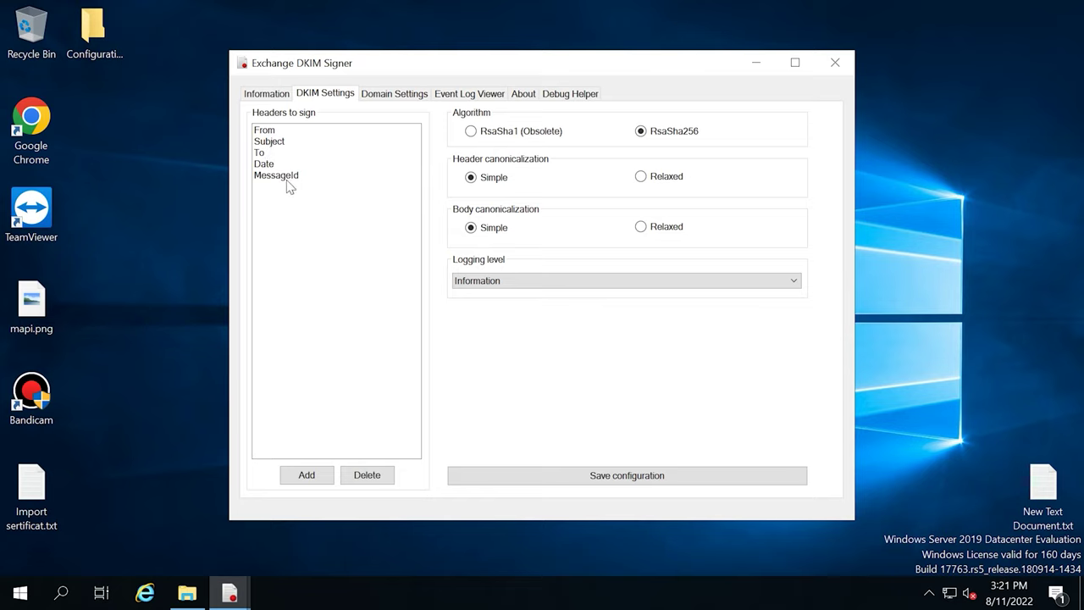
{"action": "left_click", "coordinate": [393, 95]}
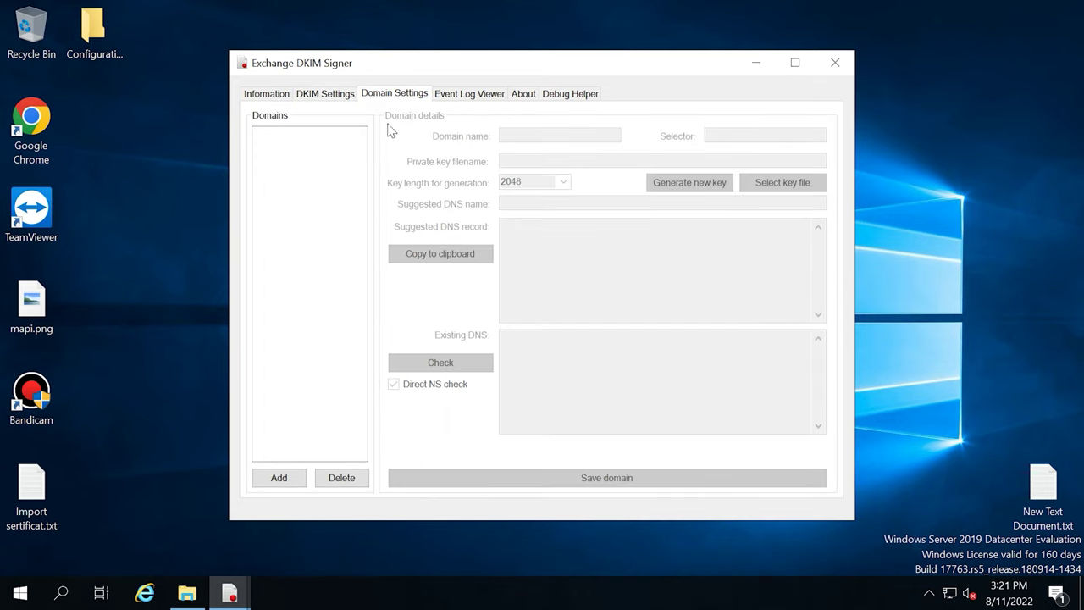
{"action": "left_click", "coordinate": [281, 480]}
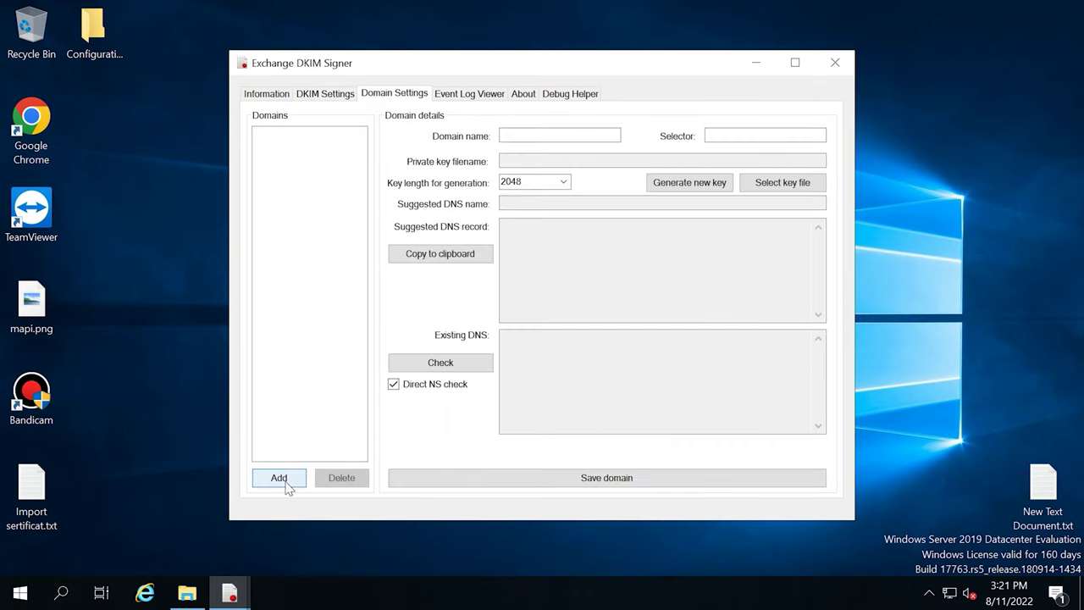
{"action": "left_click", "coordinate": [530, 136]}
{"action": "type", "text": "mail.hetmansoftware.com"}
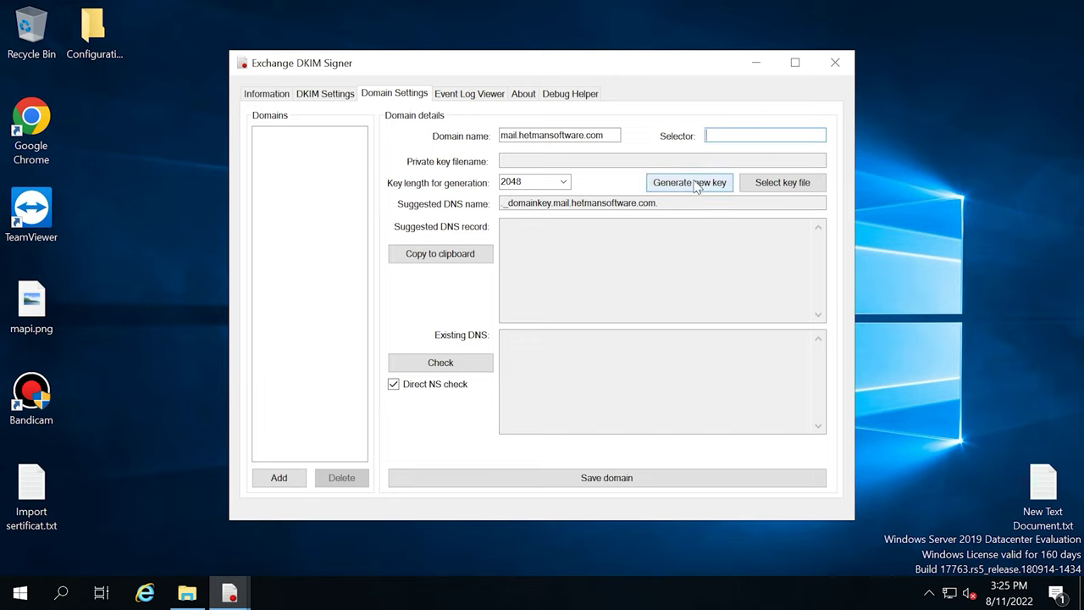
{"action": "left_click", "coordinate": [692, 183]}
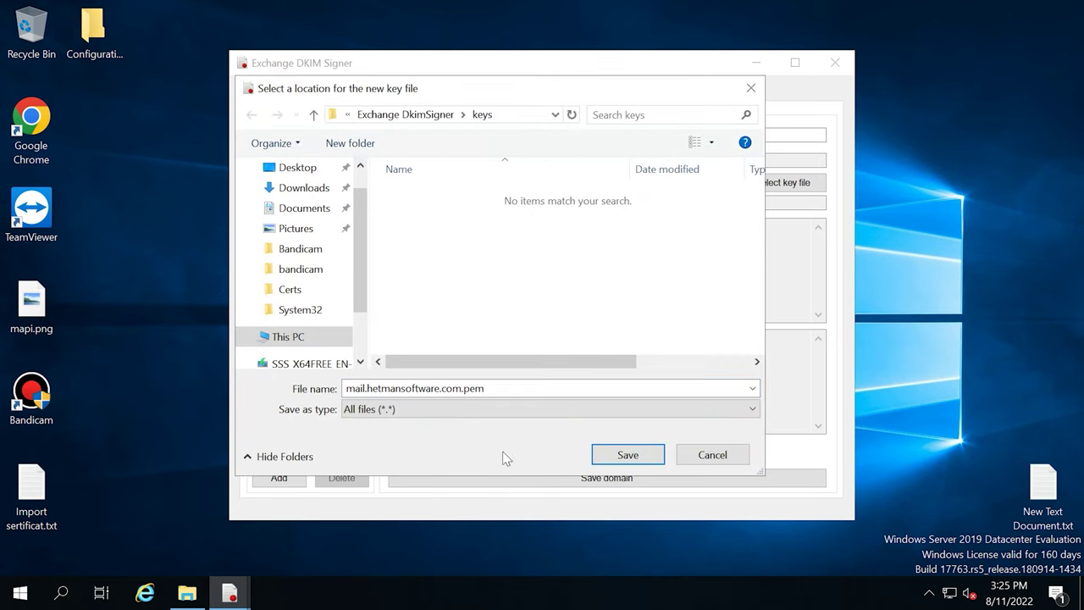
{"action": "left_click", "coordinate": [639, 458]}
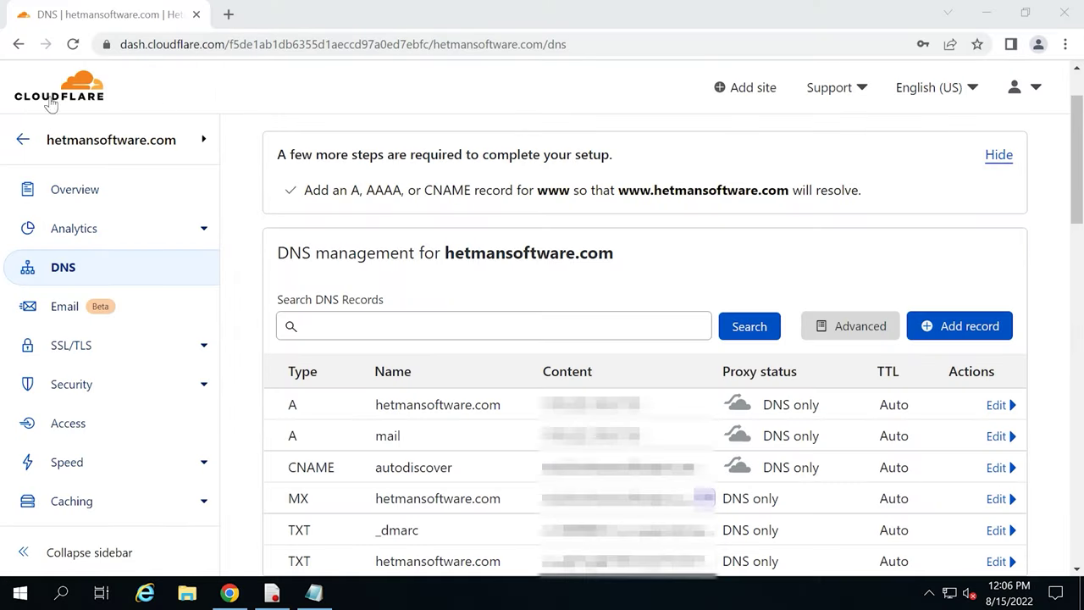
Start a new TXT DNS record named mail._domainkey.
{"action": "left_click", "coordinate": [972, 337]}
{"action": "left_click", "coordinate": [314, 423]}
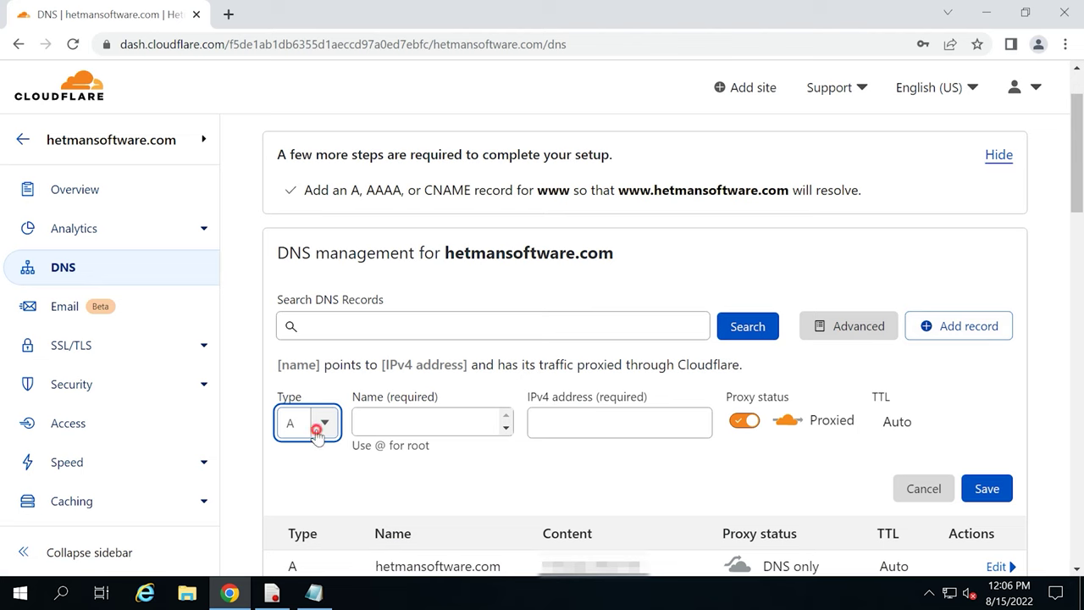
{"action": "scroll", "coordinate": [317, 474], "scroll_direction": "down", "scroll_amount": 5}
{"action": "left_click", "coordinate": [303, 403]}
{"action": "left_click", "coordinate": [373, 258]}
{"action": "type", "text": "mail._domainkey"}
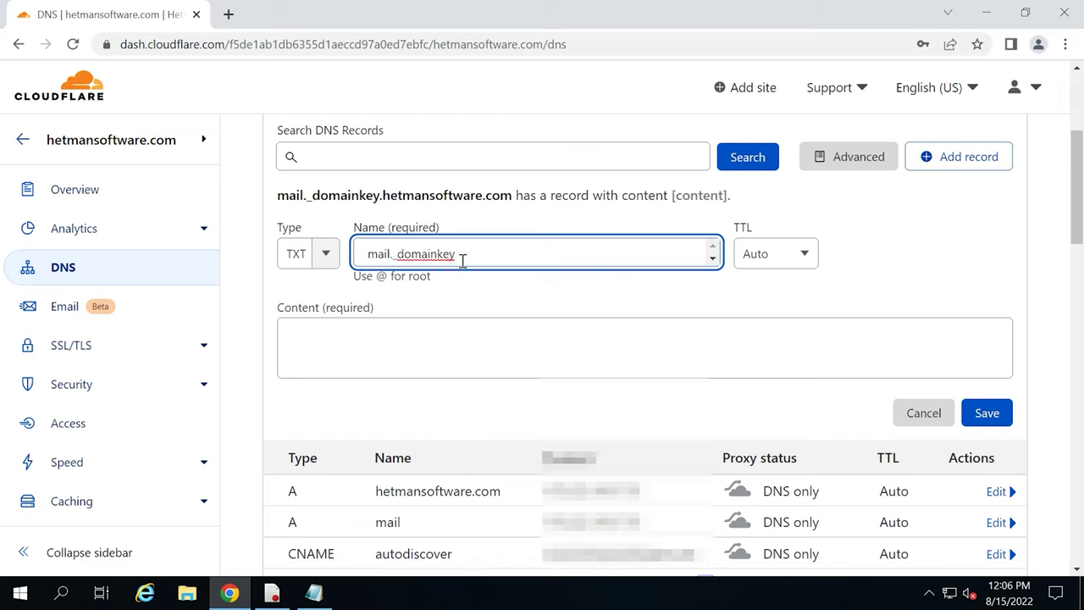
{"action": "left_click", "coordinate": [347, 343]}
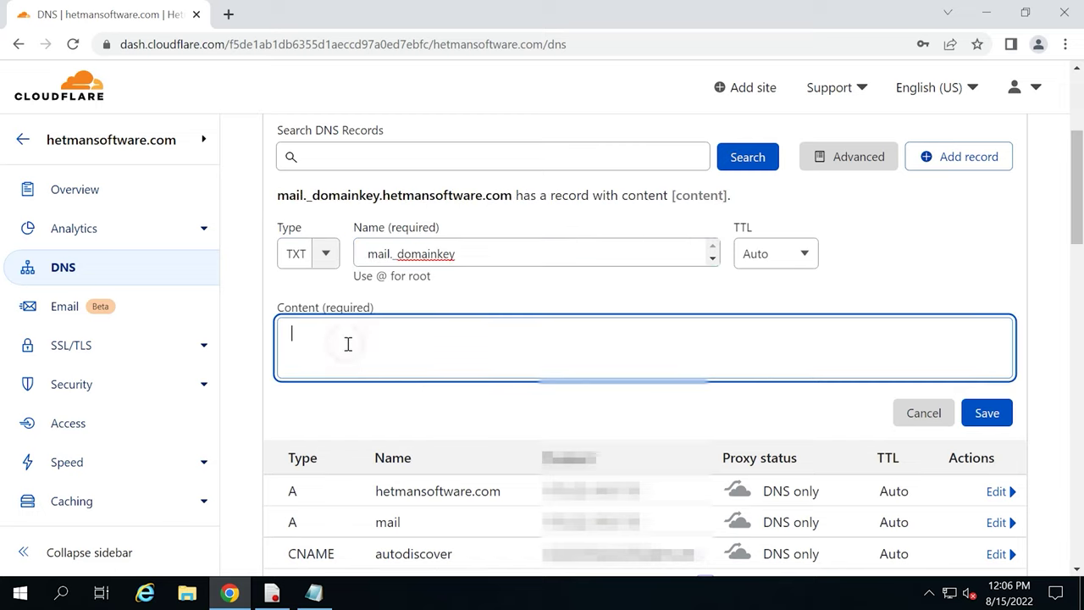
Copy the suggested v=DKIM1; k=rsa DNS record text from Exchange DKIM Signer.
{"action": "left_click", "coordinate": [271, 593]}
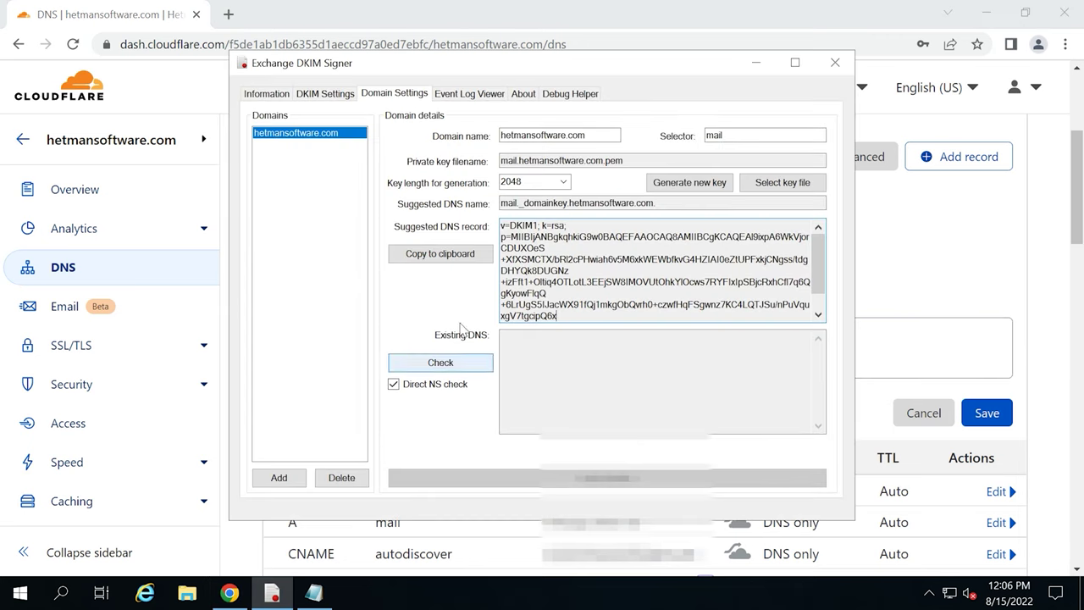
{"action": "left_click_drag", "start_coordinate": [502, 224], "coordinate": [787, 326]}
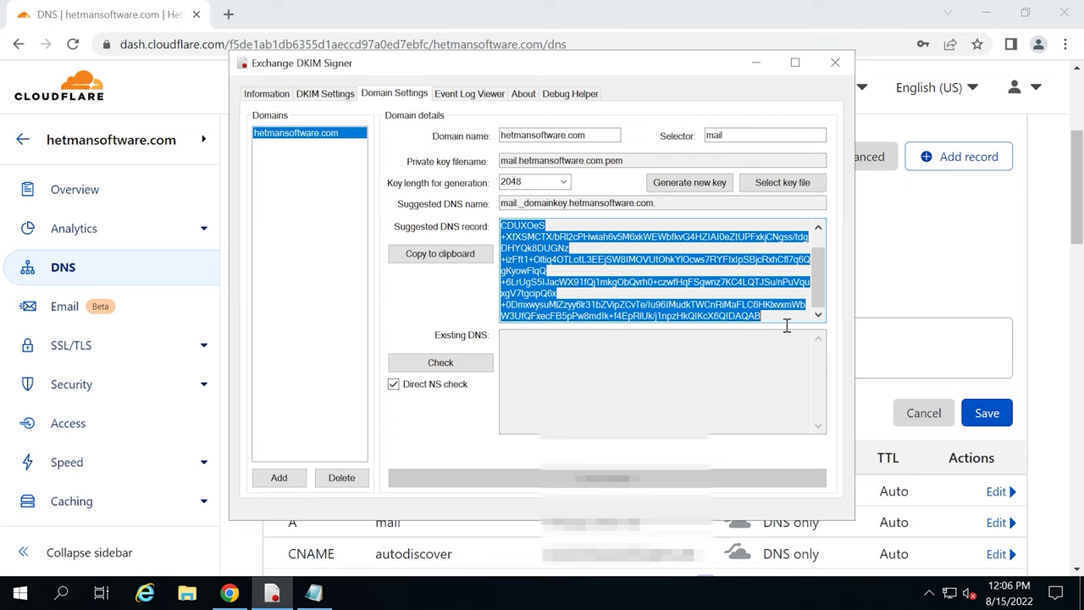
{"action": "right_click", "coordinate": [754, 320]}
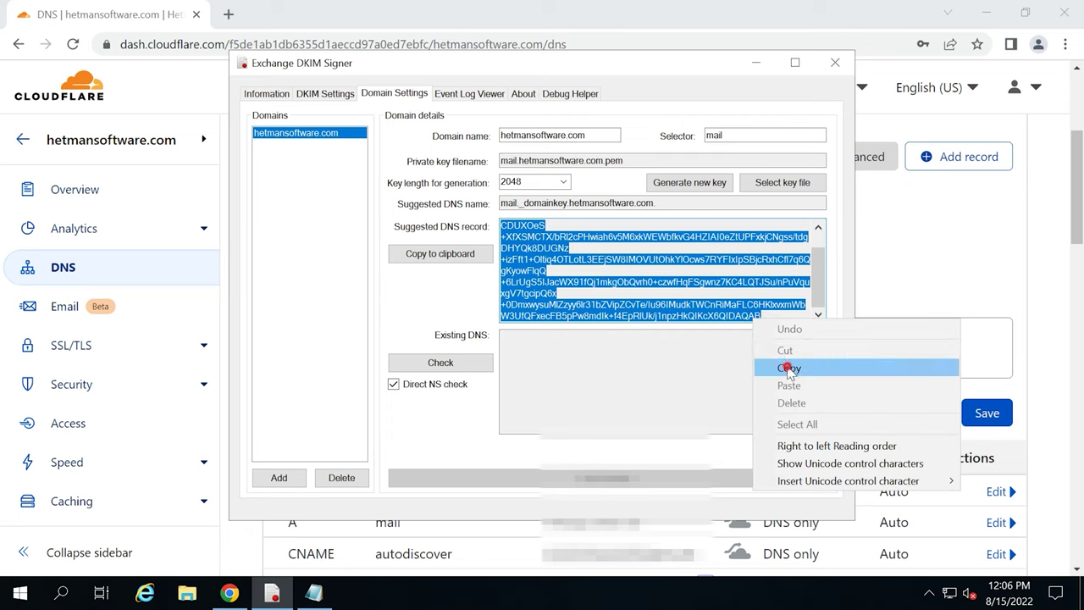
{"action": "left_click", "coordinate": [787, 368]}
{"action": "left_click", "coordinate": [272, 589]}
Paste the DKIM public key into the record's Content and save the mail._domainkey record.
{"action": "left_click", "coordinate": [352, 318]}
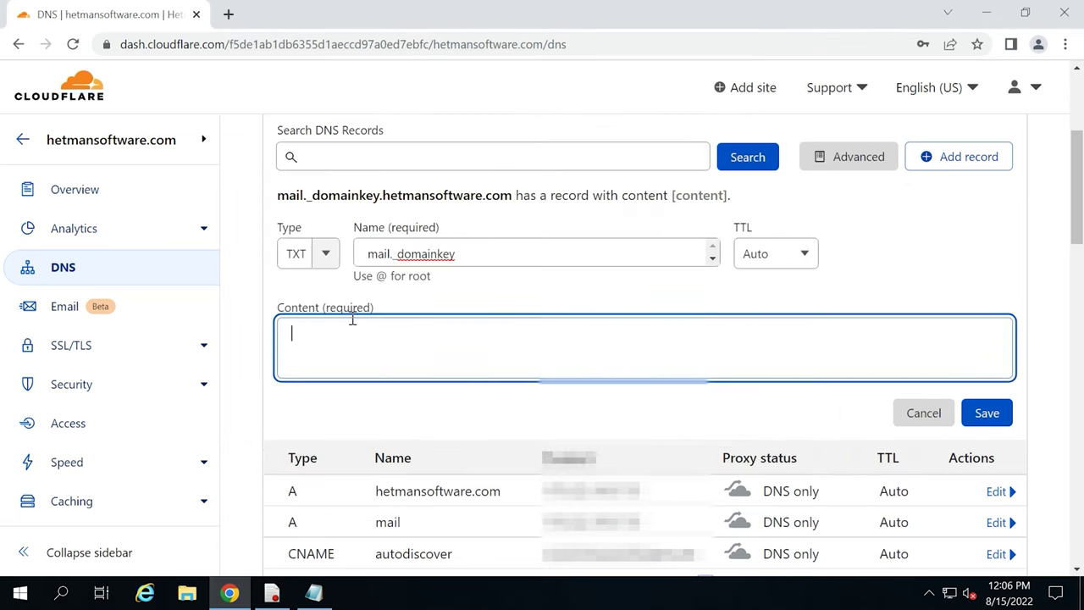
{"action": "right_click", "coordinate": [303, 337]}
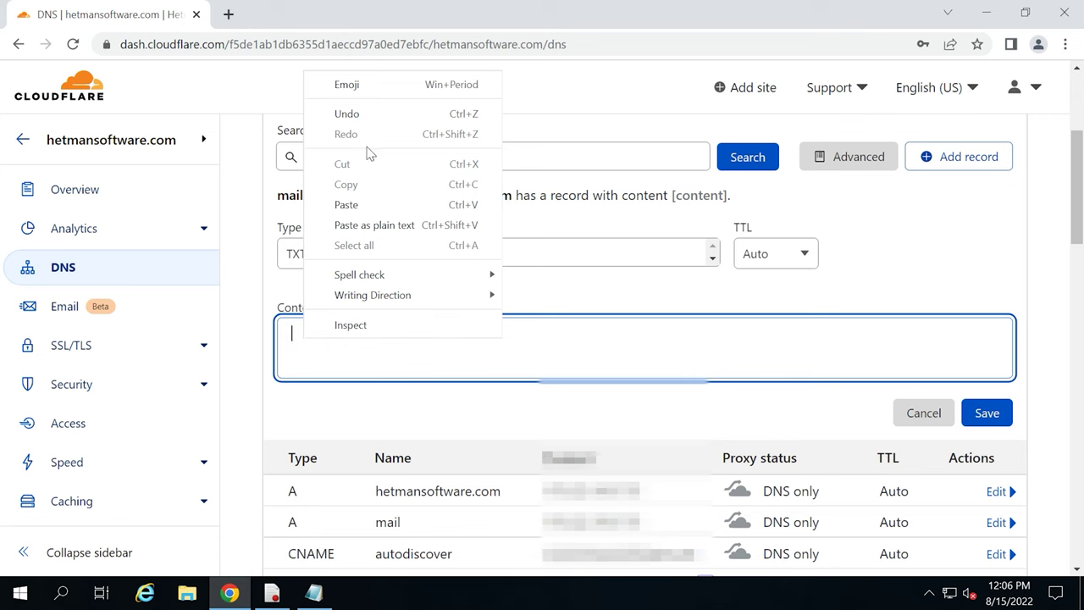
{"action": "left_click", "coordinate": [347, 204]}
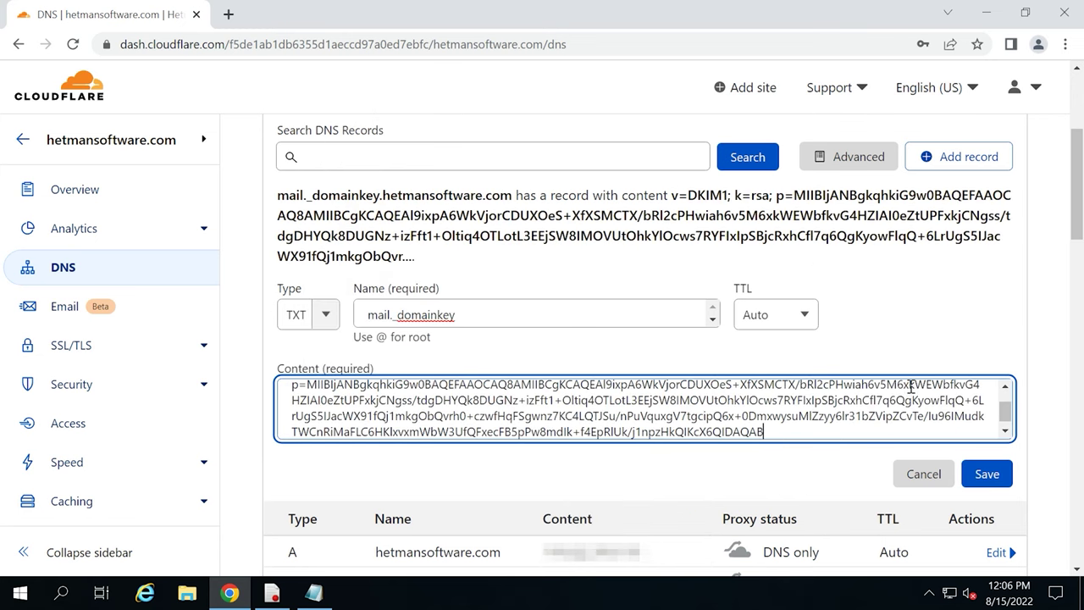
{"action": "scroll", "coordinate": [924, 418], "scroll_direction": "down", "scroll_amount": 1}
{"action": "left_click", "coordinate": [987, 479]}
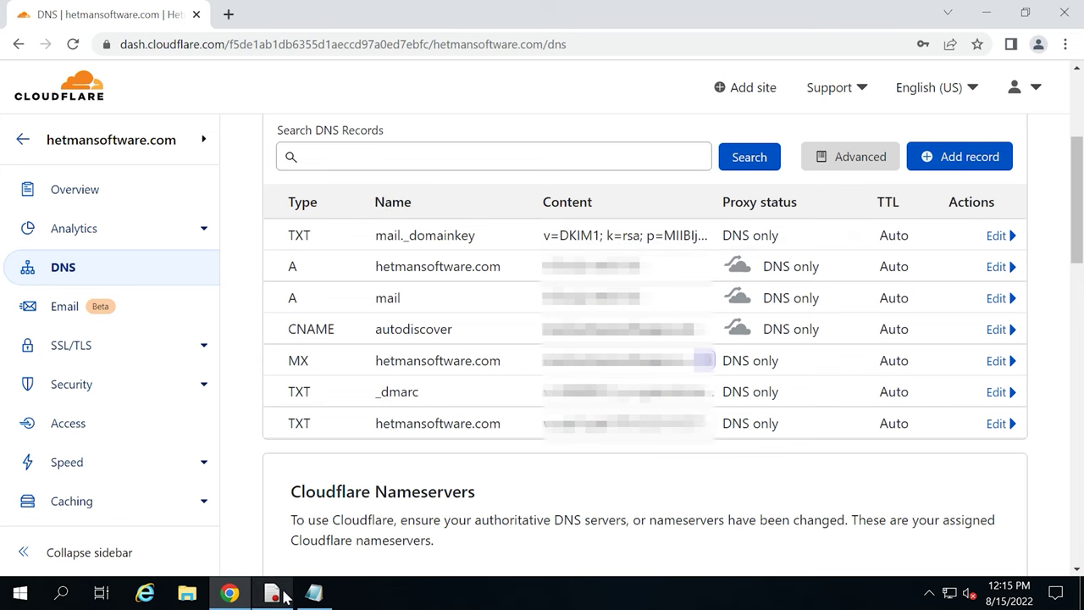
{"action": "left_click", "coordinate": [272, 593]}
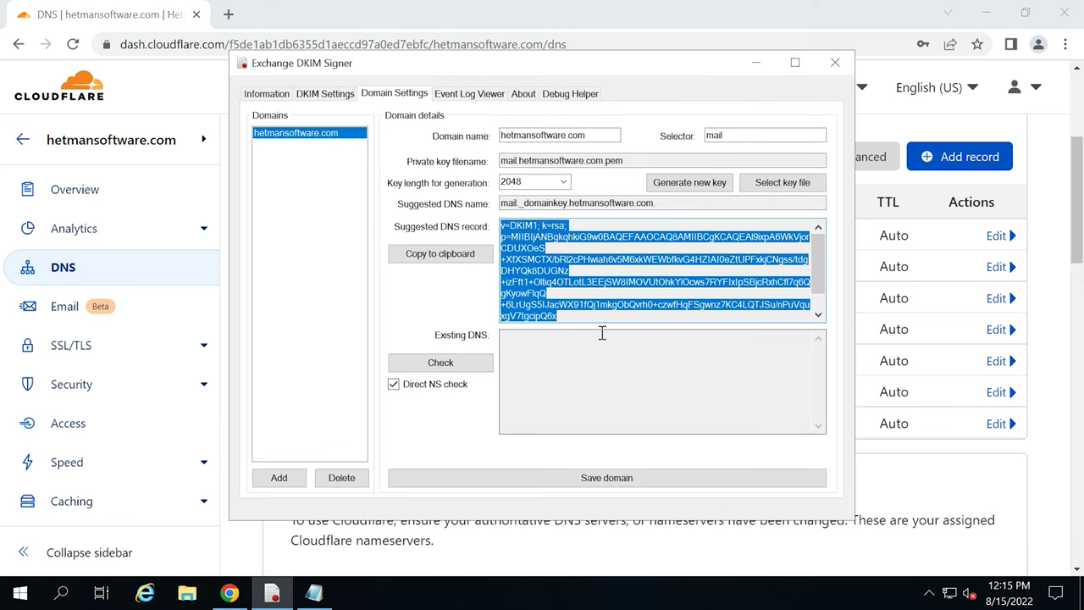
Save the hetmansoftware.com domain entry in DKIM Signer with selector mail and its generated key.
{"action": "left_click", "coordinate": [612, 479]}
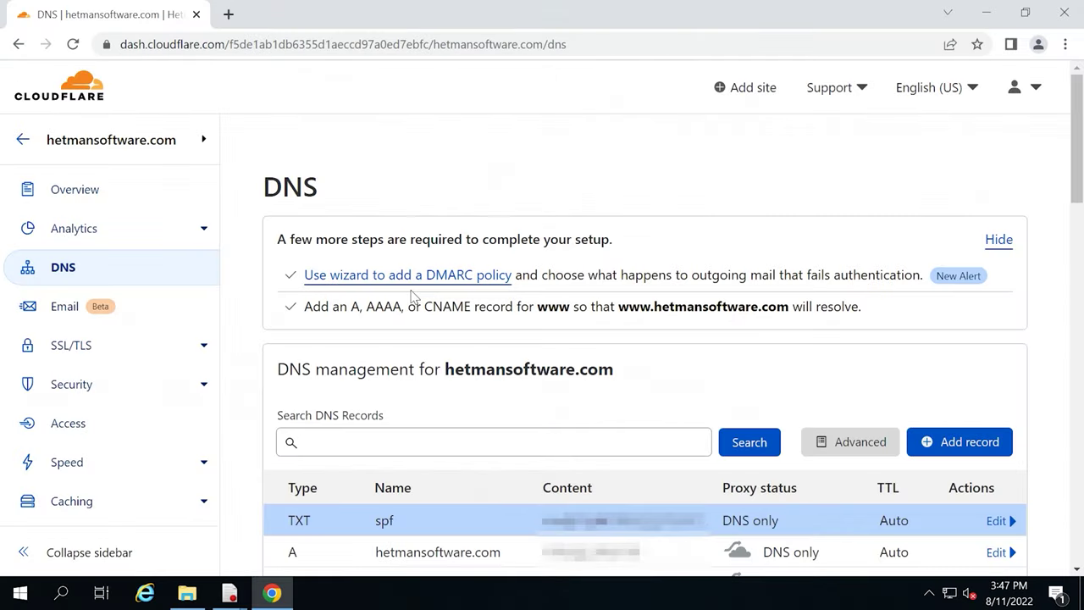
Add a _dmarc TXT record with content v=DMARC1; p=quarantine; aspf=r; sp=none and save it.
{"action": "scroll", "coordinate": [782, 305], "scroll_direction": "down", "scroll_amount": 2}
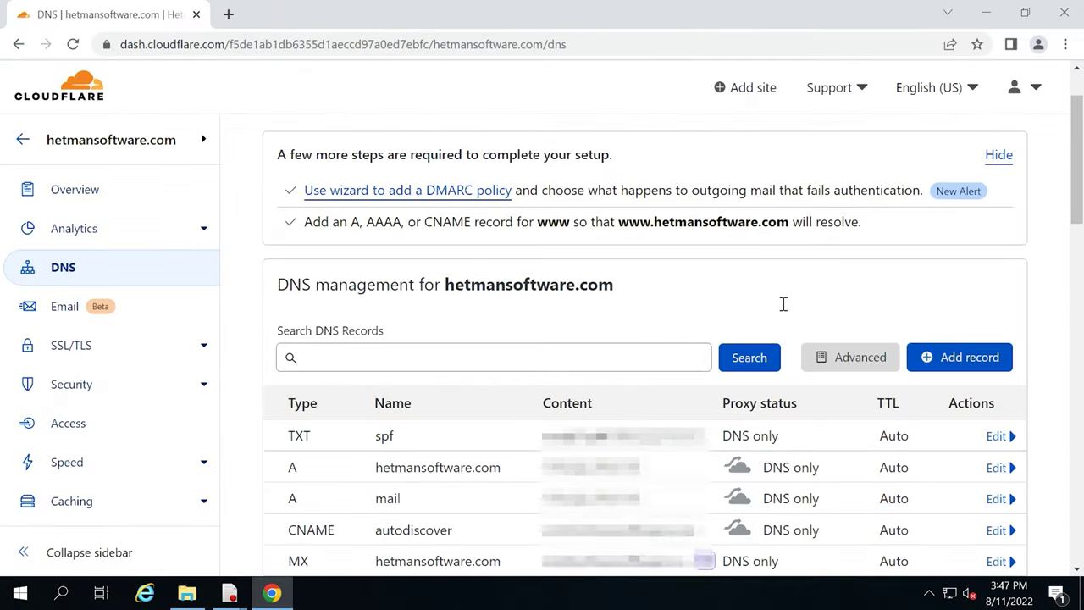
{"action": "left_click", "coordinate": [980, 282]}
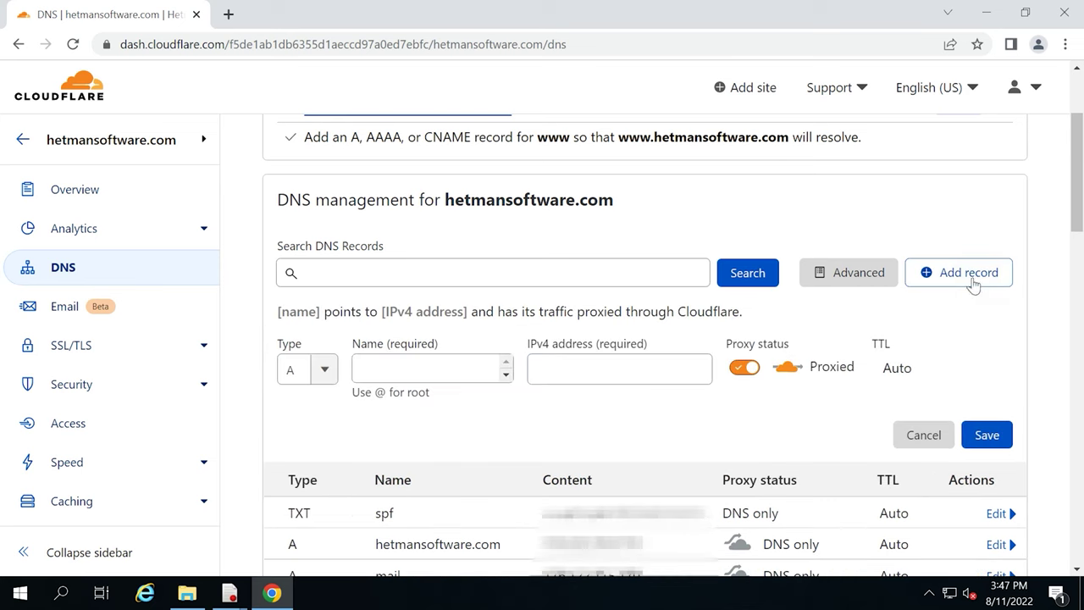
{"action": "left_click", "coordinate": [322, 370]}
{"action": "scroll", "coordinate": [310, 408], "scroll_direction": "down", "scroll_amount": 3}
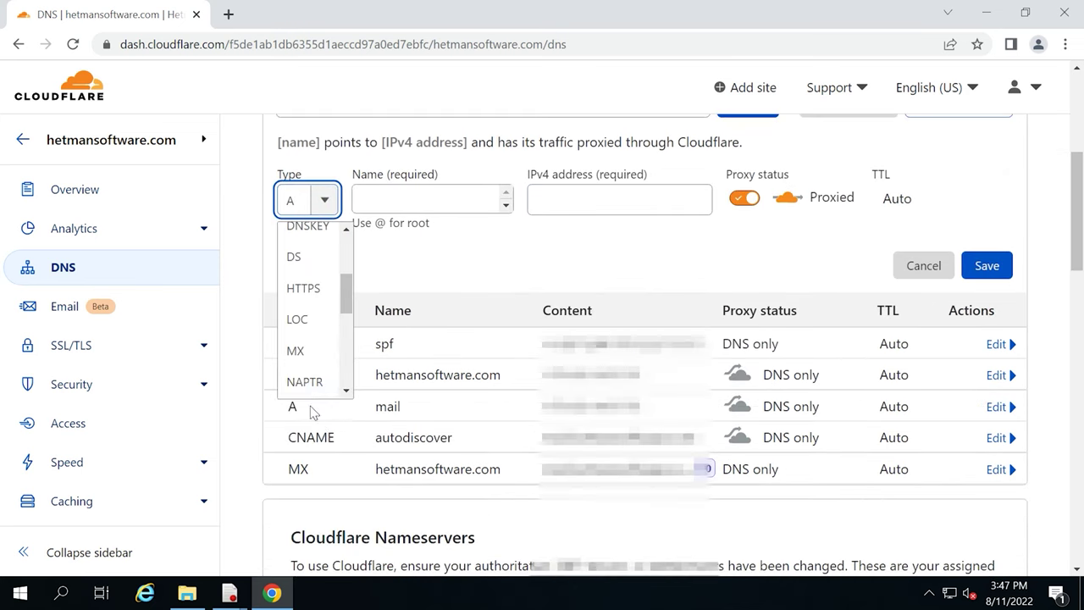
{"action": "scroll", "coordinate": [306, 375], "scroll_direction": "down", "scroll_amount": 4}
{"action": "left_click", "coordinate": [304, 354]}
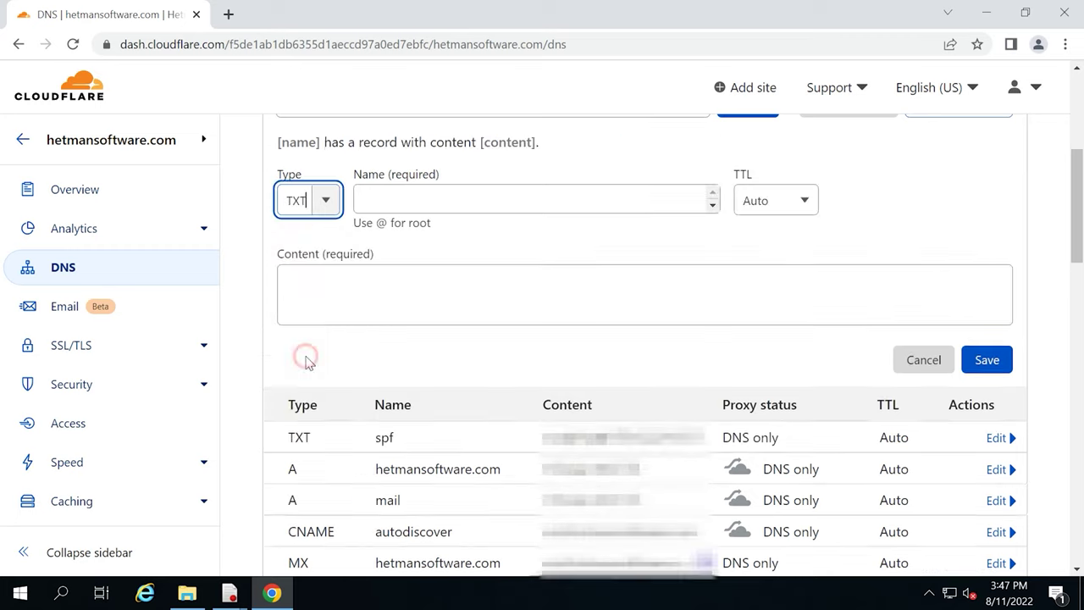
{"action": "left_click", "coordinate": [406, 204]}
{"action": "type", "text": "_dmarc"}
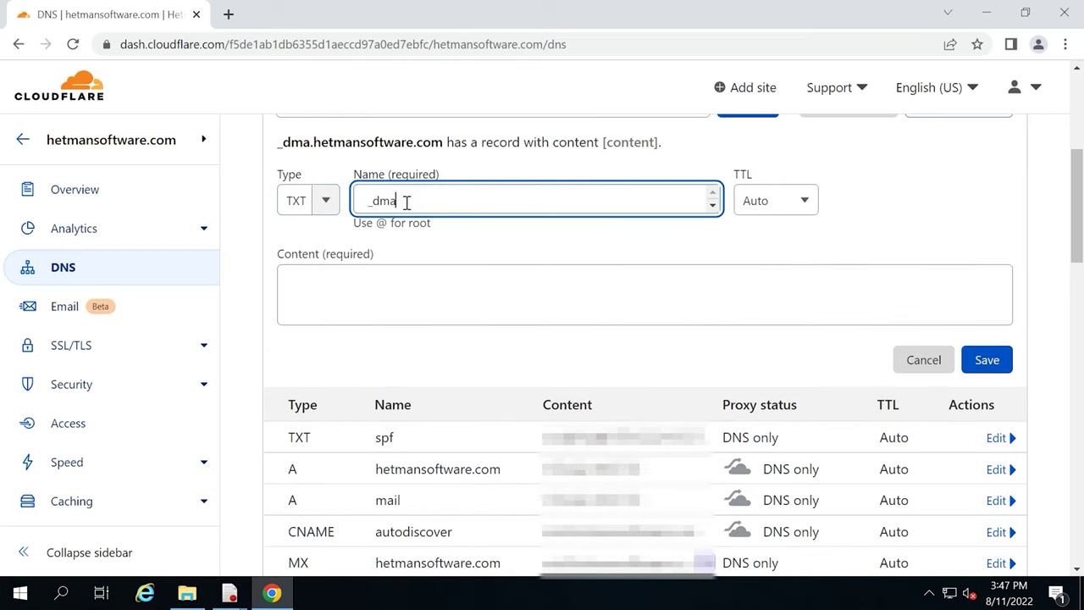
{"action": "left_click", "coordinate": [360, 279]}
{"action": "type", "text": "v=DMARC1"}
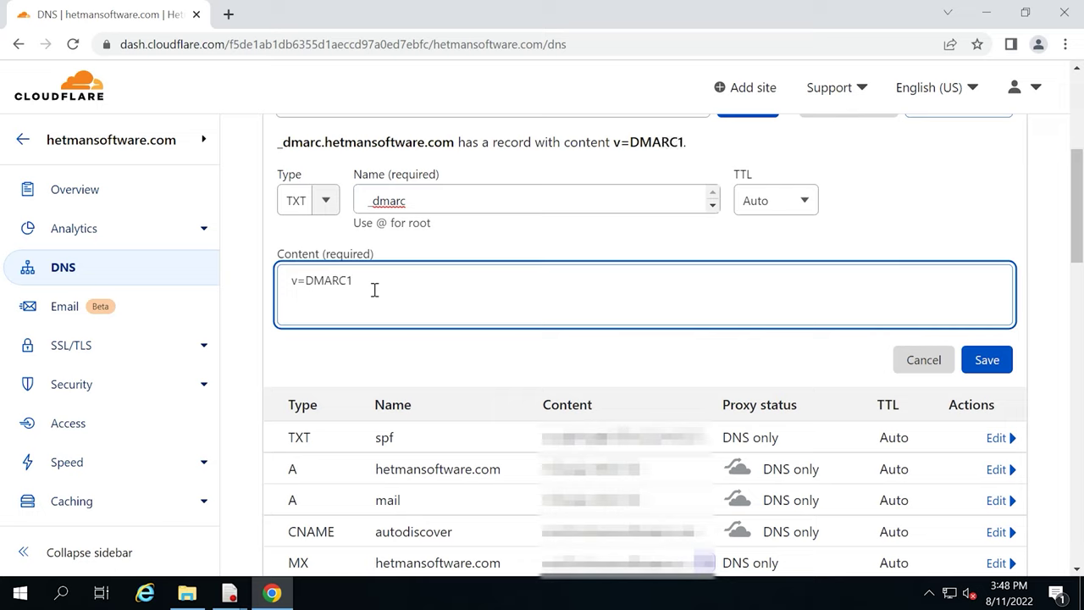
{"action": "type", "text": "; p=quarantine; aspf=r; sp=none"}
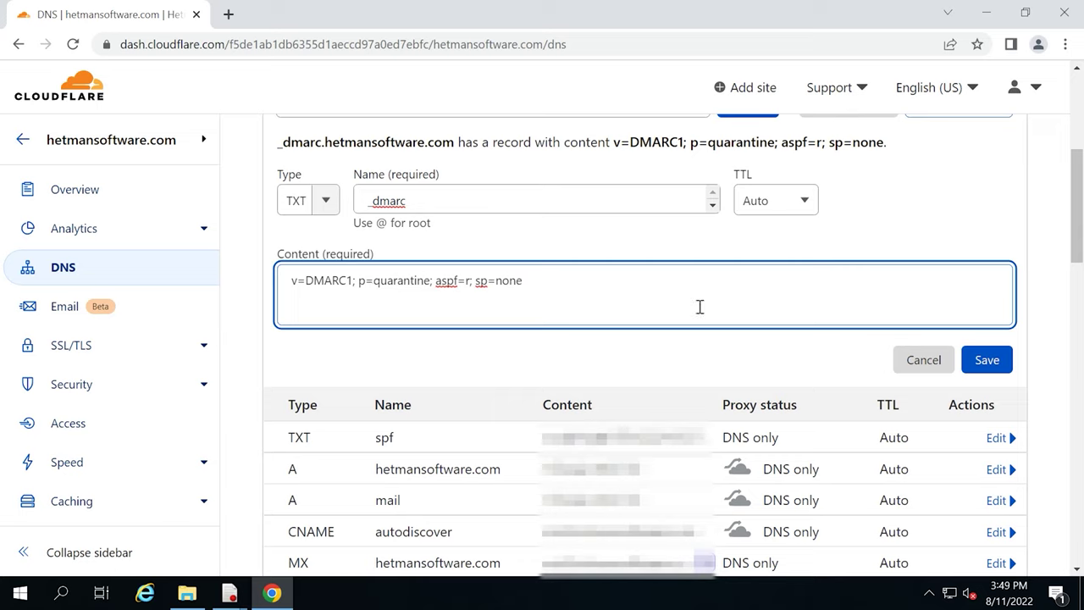
{"action": "left_click", "coordinate": [991, 362]}
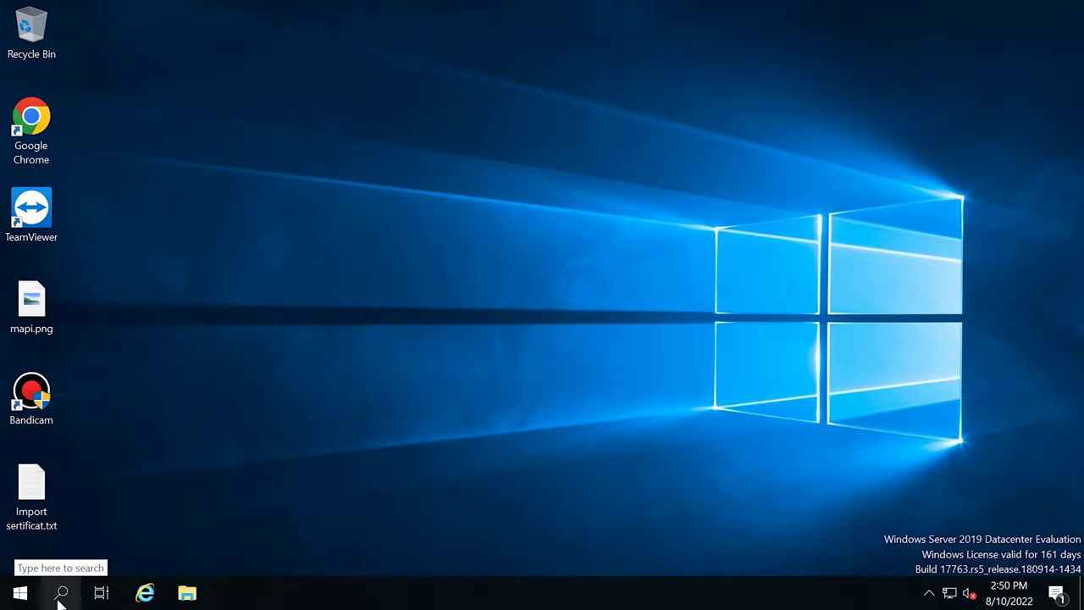
Open the Services console by searching 'ser' in Windows search.
{"action": "left_click", "coordinate": [61, 594]}
{"action": "type", "text": "ser"}
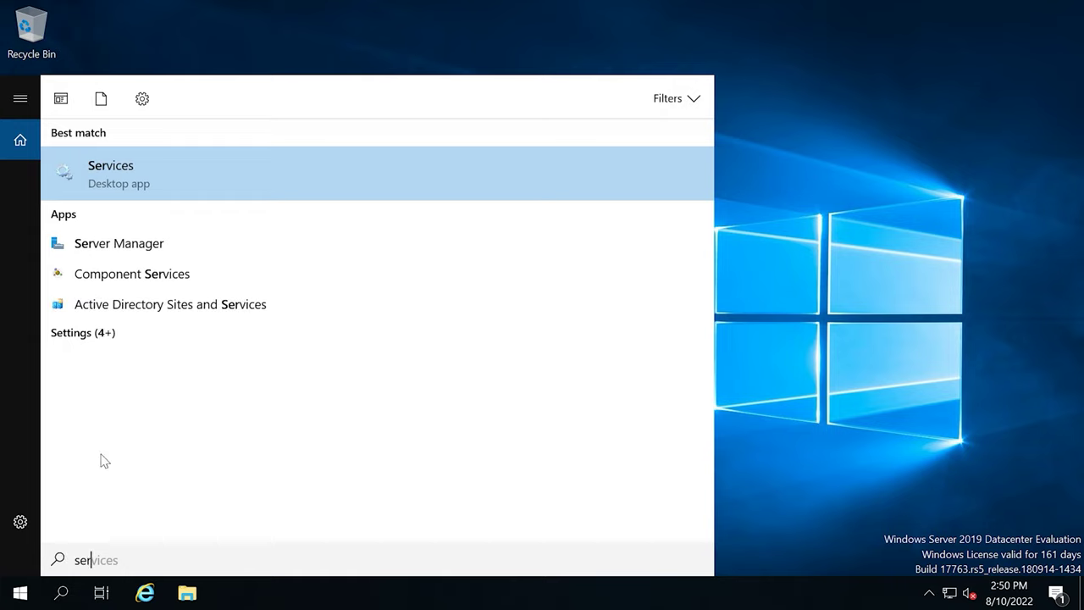
{"action": "left_click", "coordinate": [122, 173]}
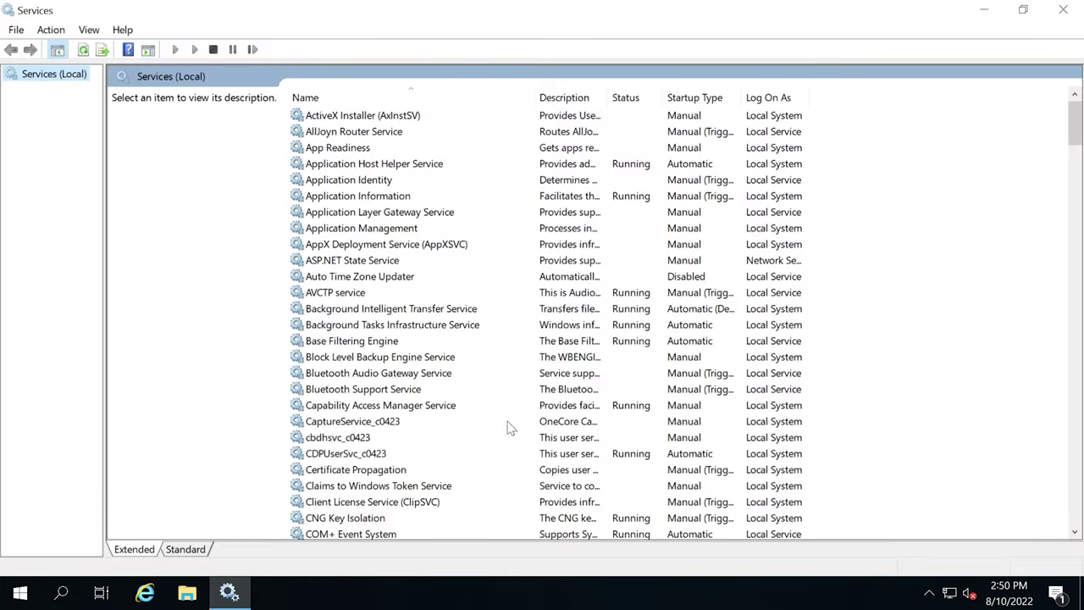
{"action": "scroll", "coordinate": [421, 425], "scroll_direction": "down", "scroll_amount": 20}
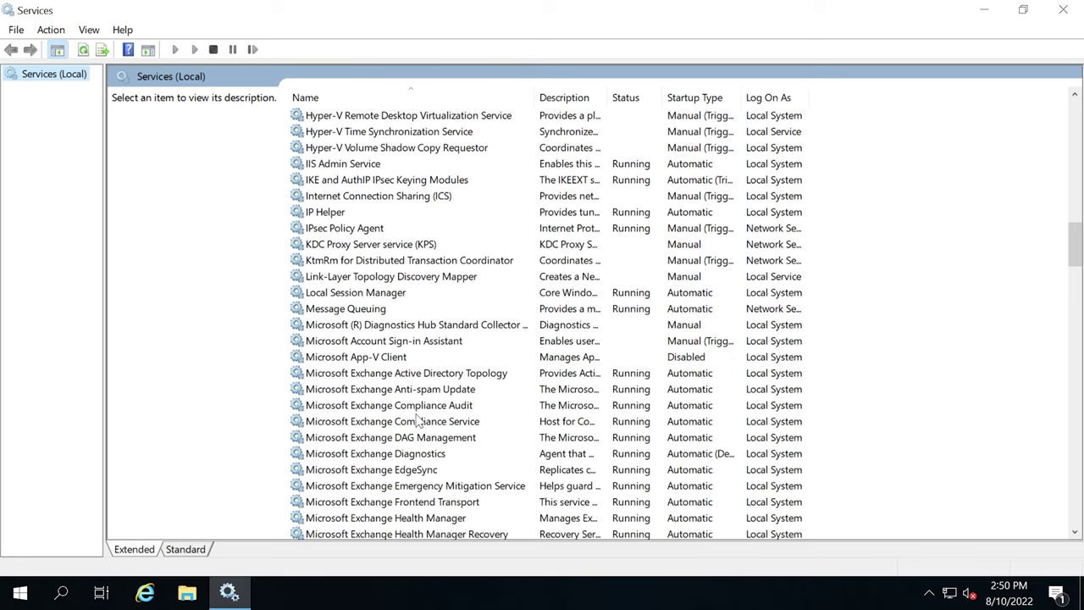
{"action": "scroll", "coordinate": [417, 421], "scroll_direction": "down", "scroll_amount": 4}
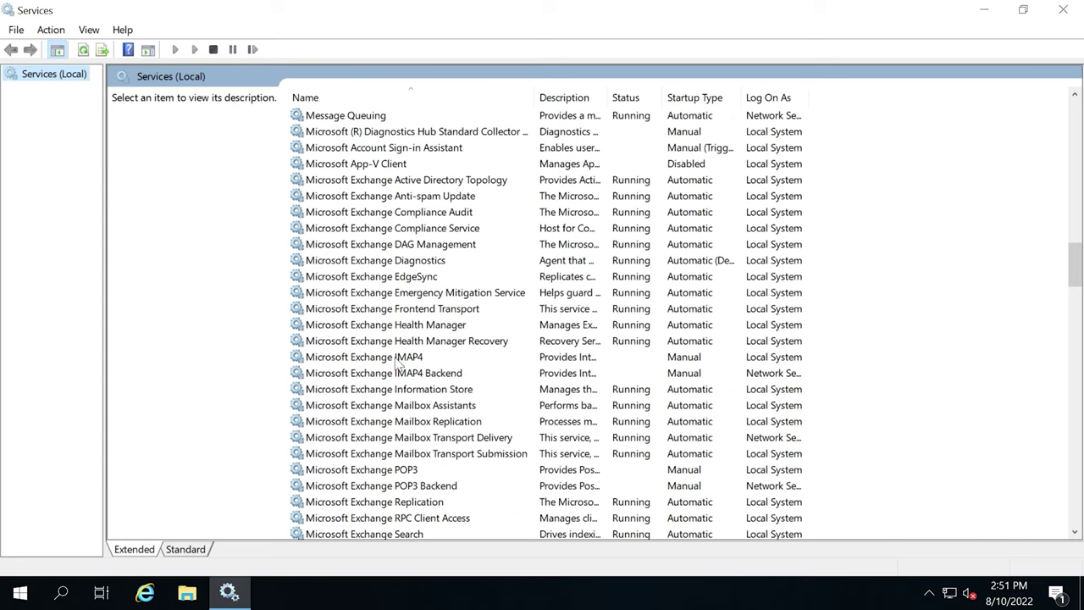
Set Microsoft Exchange IMAP4 to Automatic startup and start the service.
{"action": "left_click", "coordinate": [398, 359]}
{"action": "double_click", "coordinate": [413, 358]}
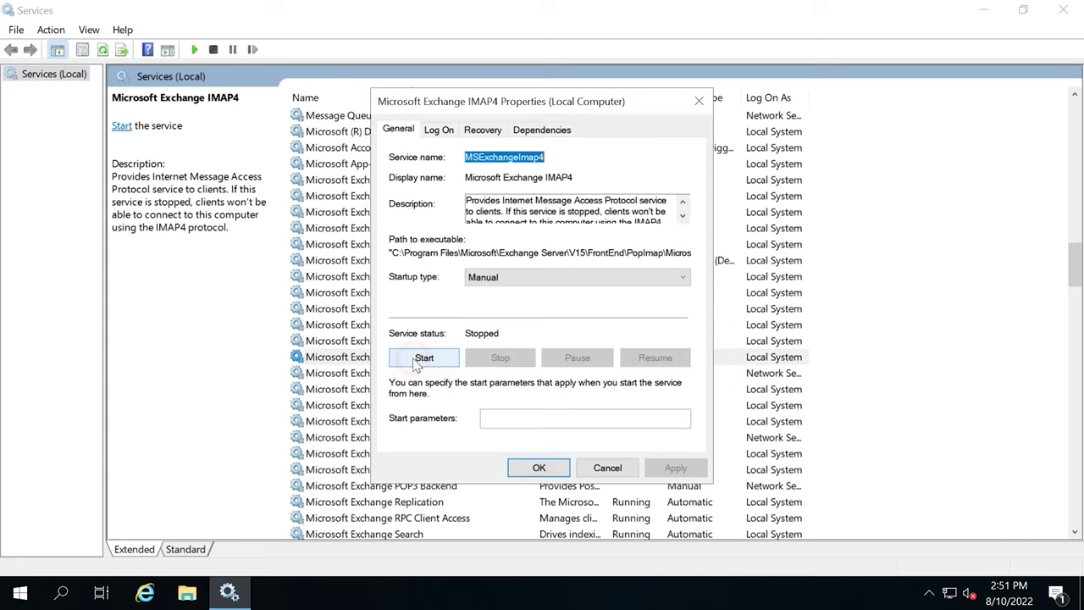
{"action": "left_click", "coordinate": [526, 277]}
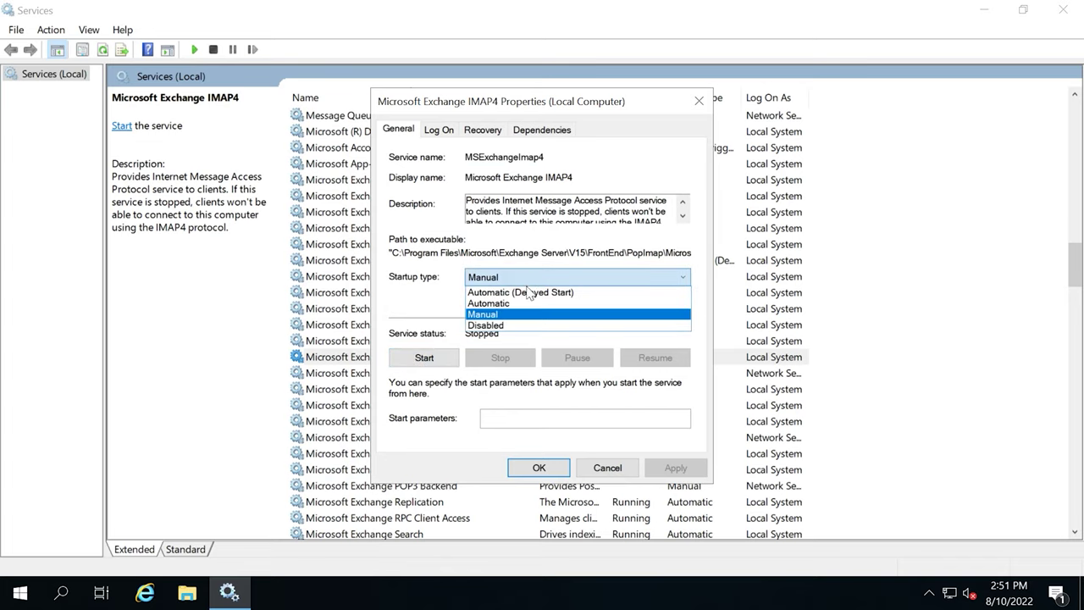
{"action": "left_click", "coordinate": [511, 304]}
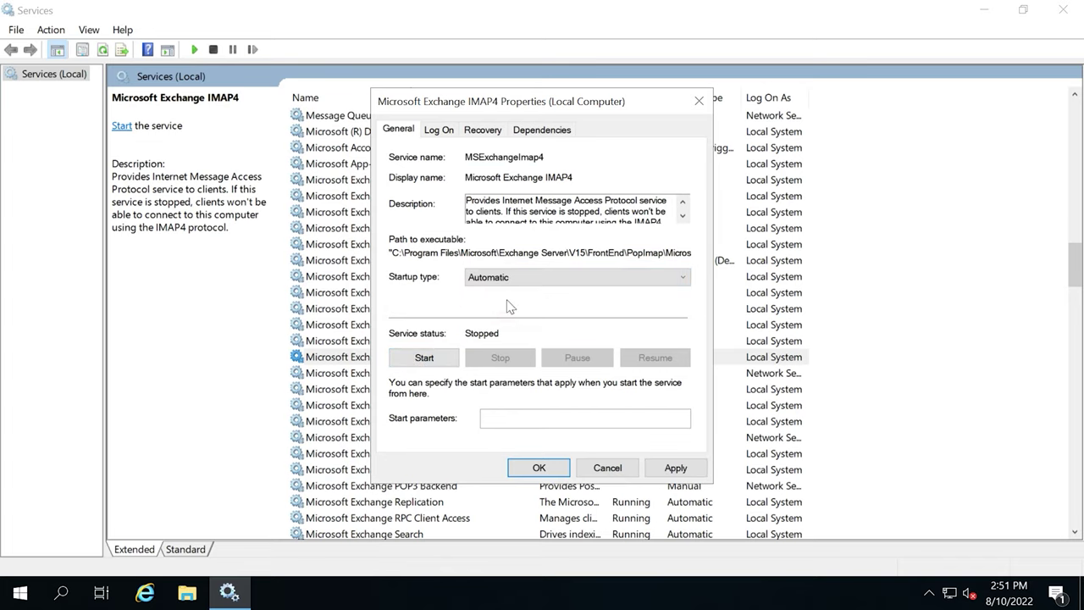
{"action": "left_click", "coordinate": [425, 359]}
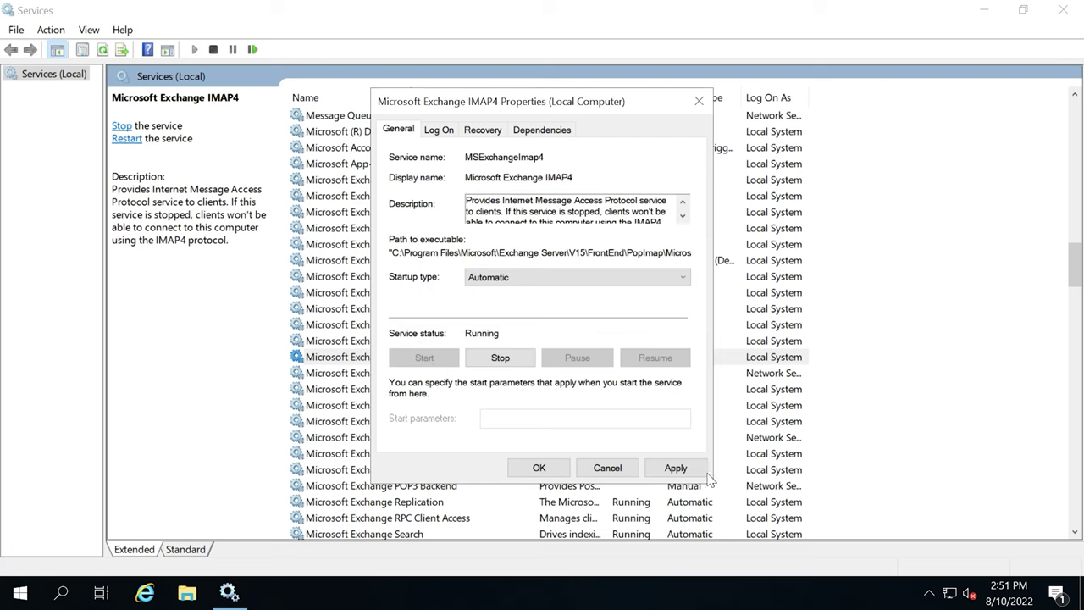
{"action": "left_click", "coordinate": [675, 468]}
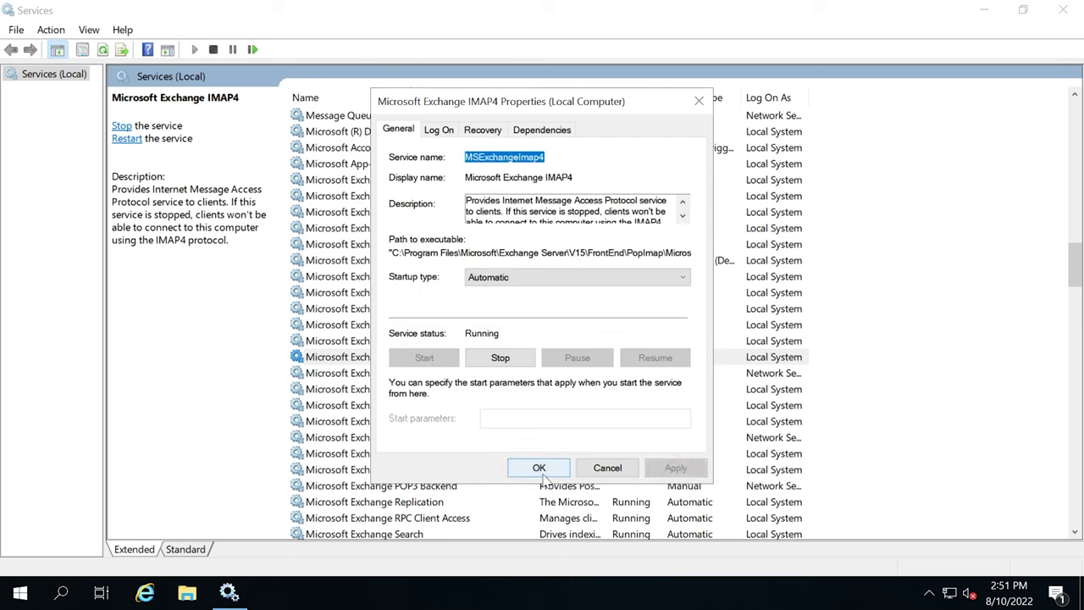
{"action": "left_click", "coordinate": [539, 469]}
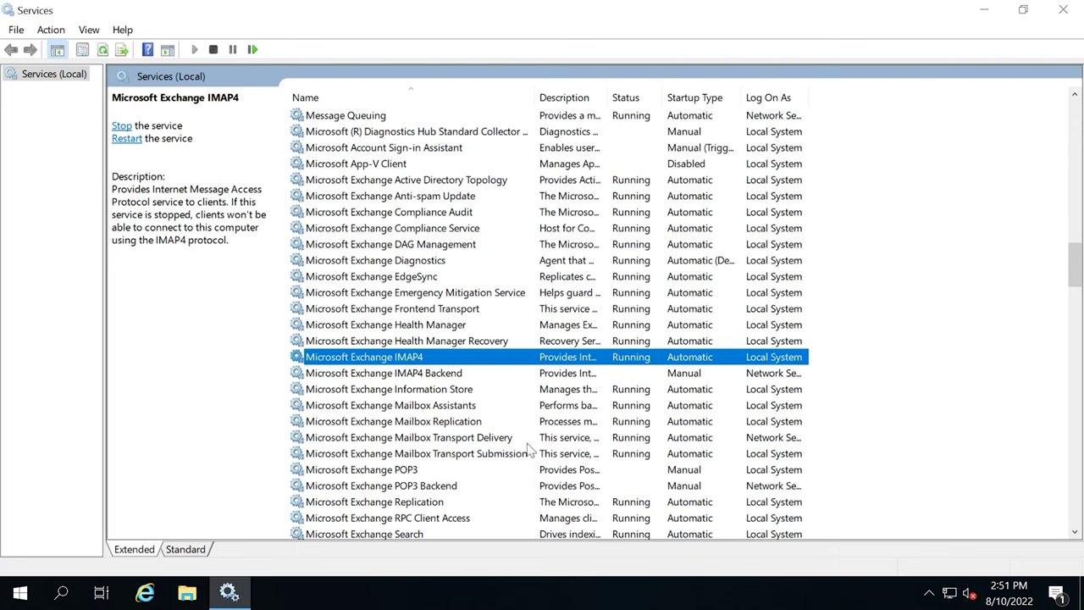
Set Microsoft Exchange IMAP4 Backend to Automatic startup and start the service.
{"action": "double_click", "coordinate": [406, 373]}
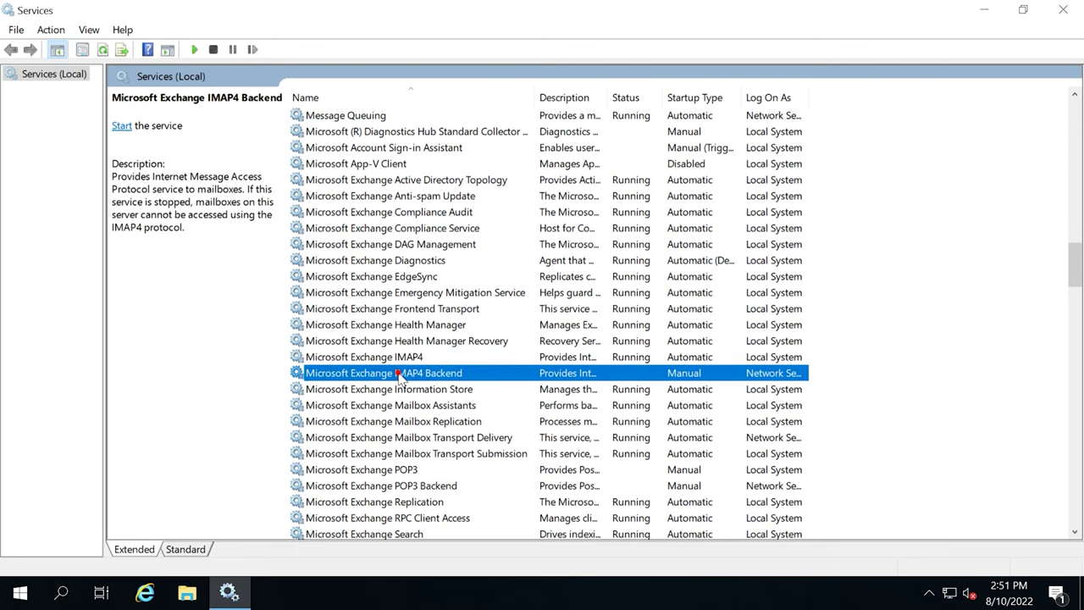
{"action": "left_click", "coordinate": [514, 279]}
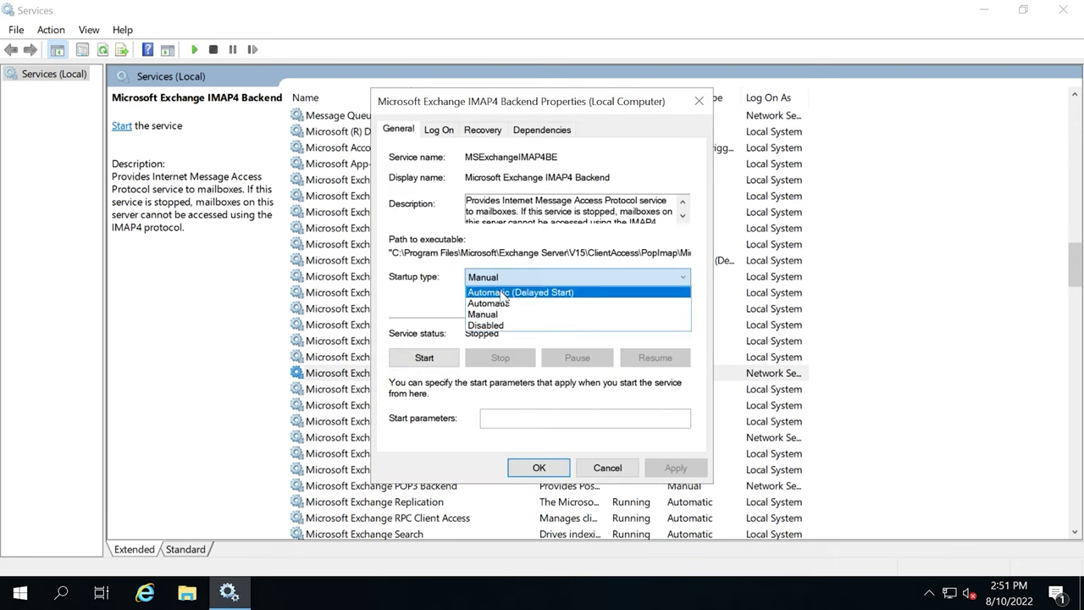
{"action": "left_click", "coordinate": [506, 304]}
{"action": "left_click", "coordinate": [425, 358]}
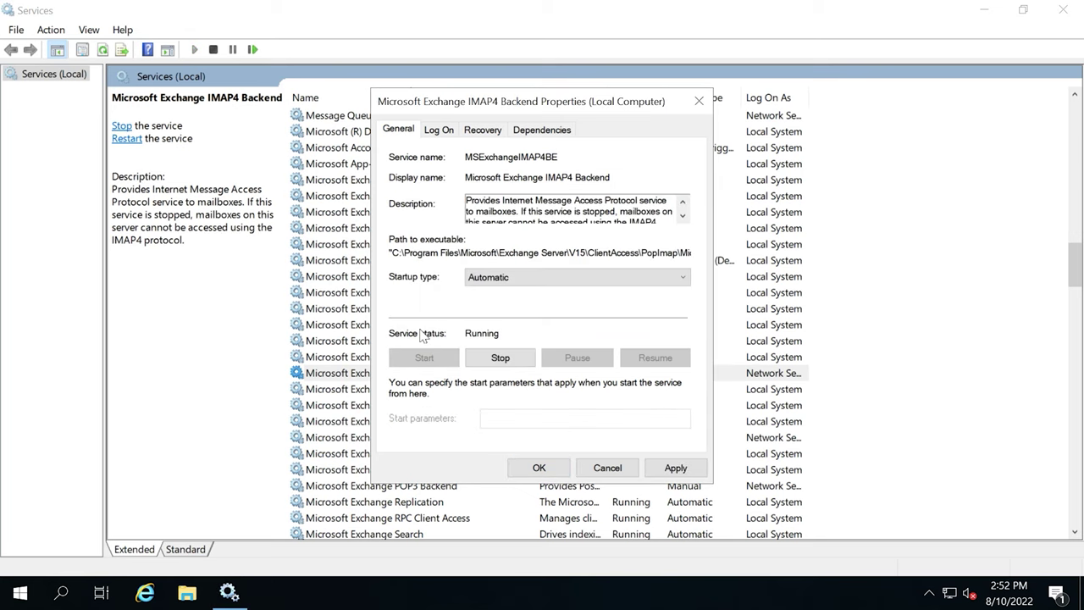
{"action": "left_click", "coordinate": [676, 467]}
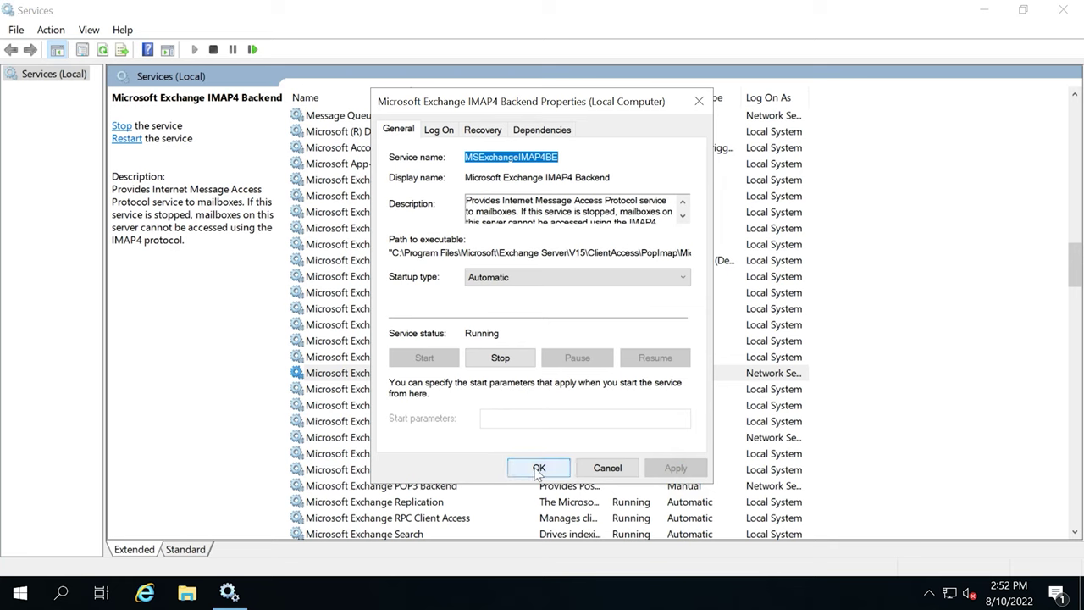
{"action": "left_click", "coordinate": [538, 467]}
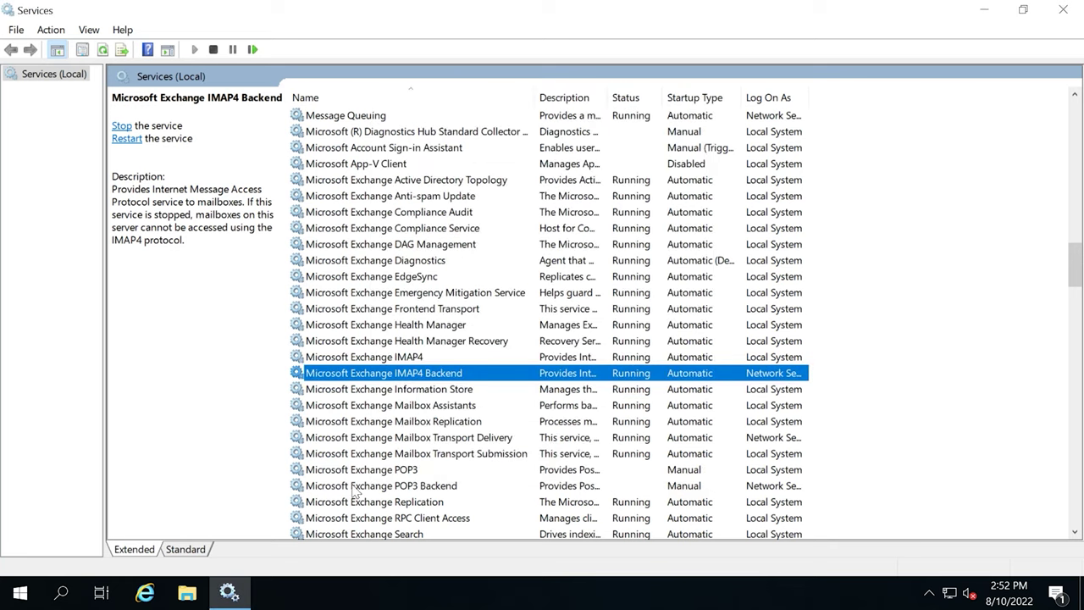
{"action": "left_click", "coordinate": [388, 475]}
Set the Microsoft Exchange POP3 service to start Automatic, start it, and apply.
{"action": "double_click", "coordinate": [394, 471]}
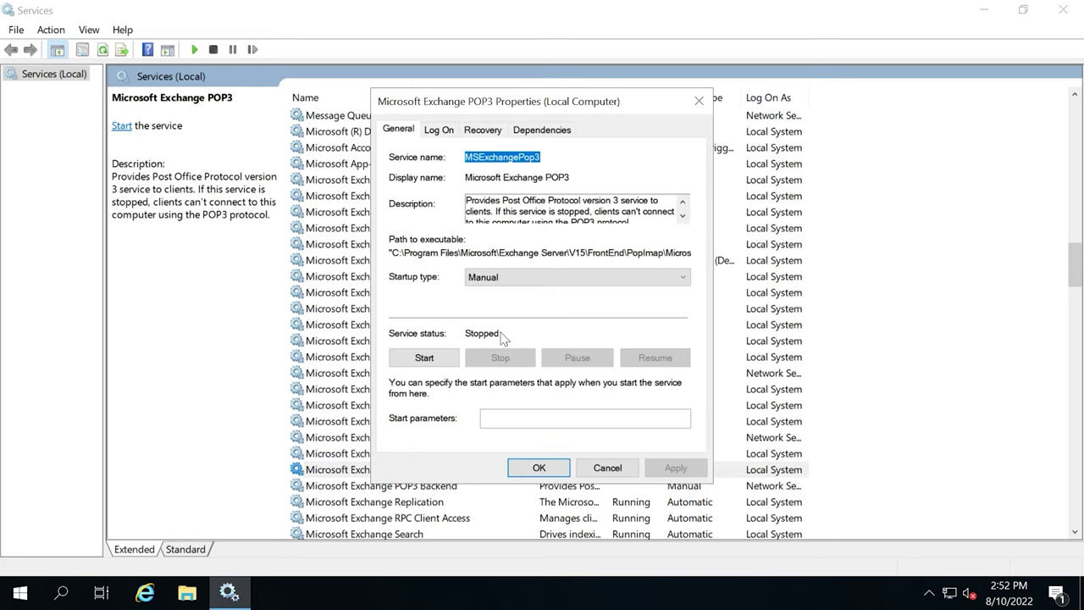
{"action": "left_click", "coordinate": [520, 278]}
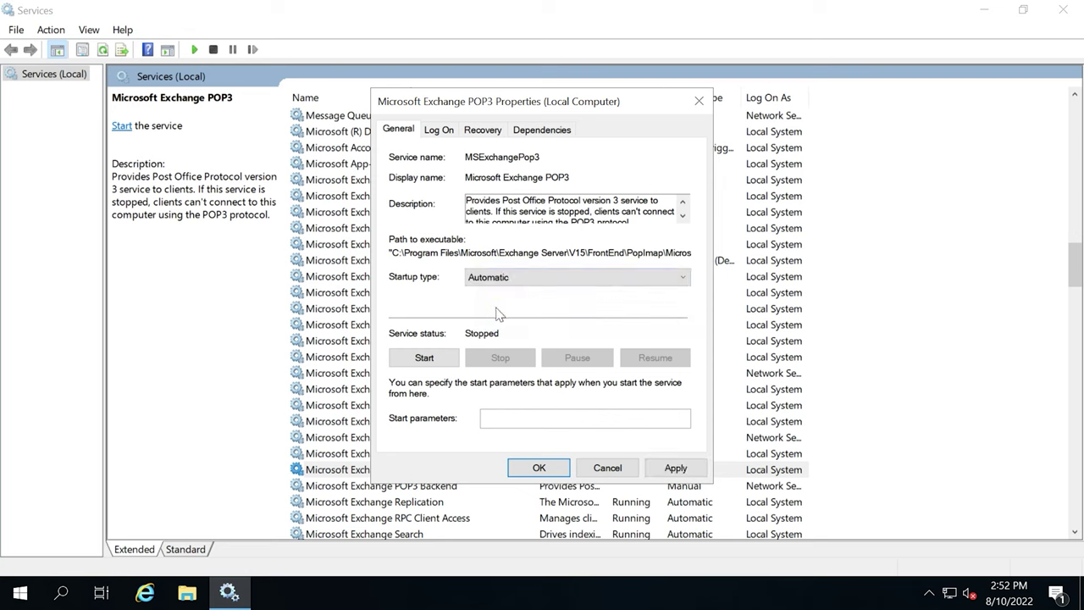
{"action": "left_click", "coordinate": [428, 362]}
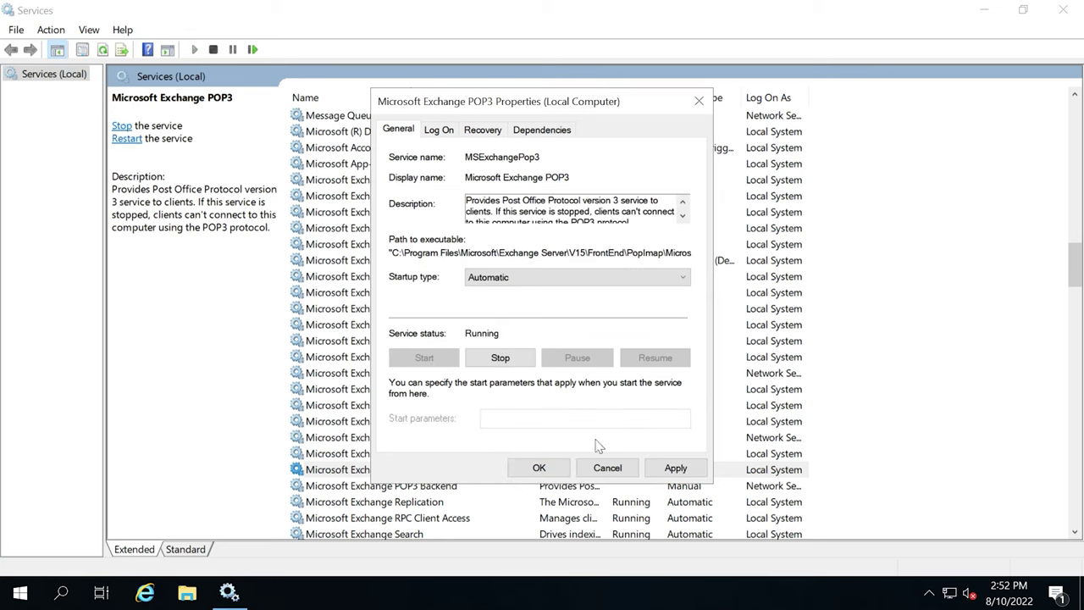
{"action": "left_click", "coordinate": [676, 467]}
{"action": "left_click", "coordinate": [539, 468]}
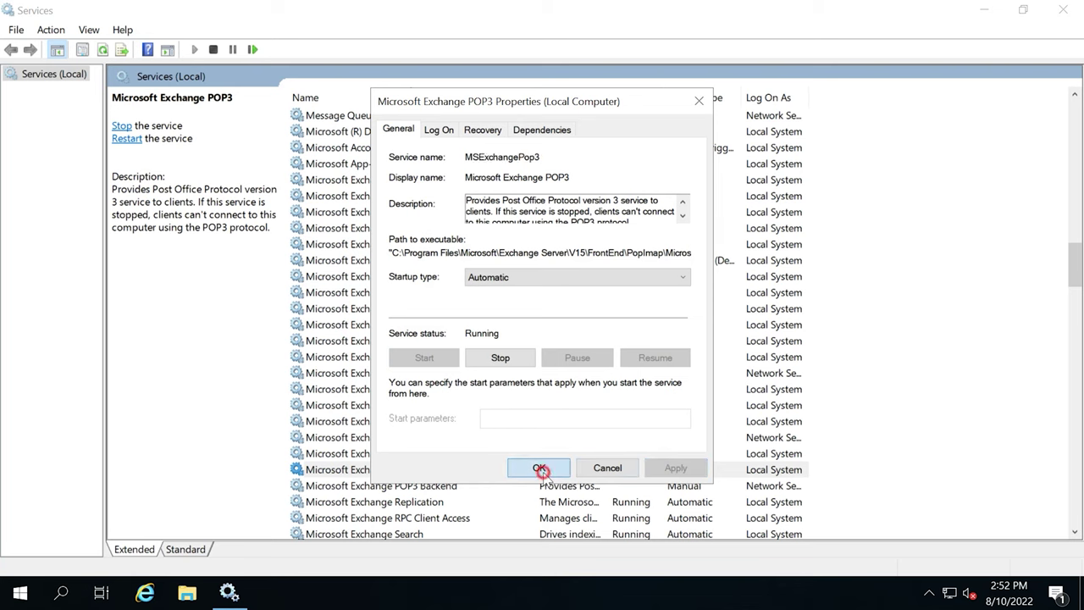
Make POP3 Backend start Automatic and start it, then sign in to Exchange admin center.
{"action": "double_click", "coordinate": [393, 486]}
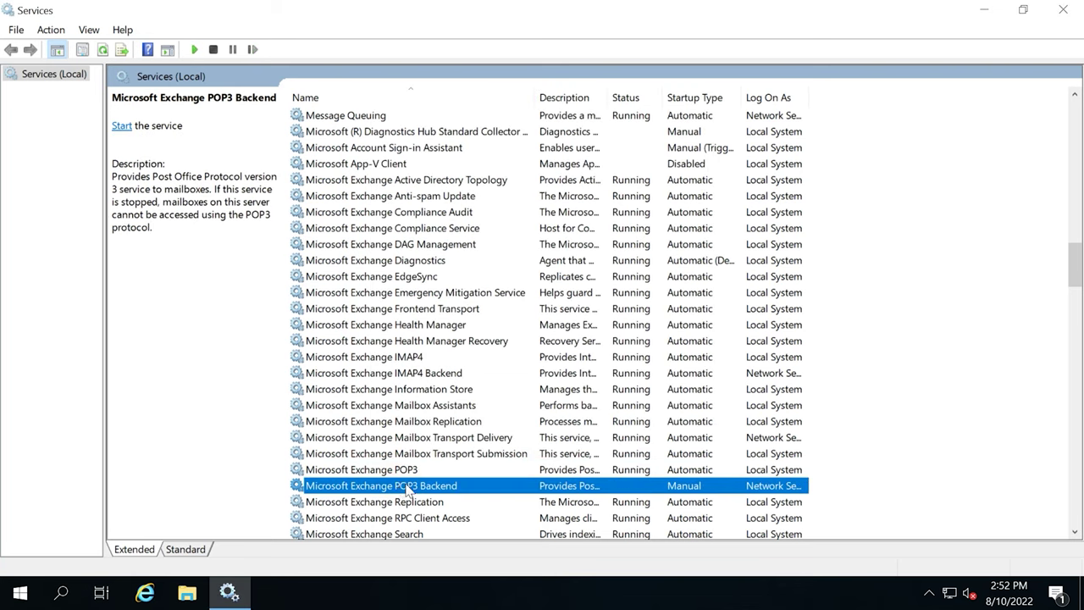
{"action": "left_click", "coordinate": [504, 277]}
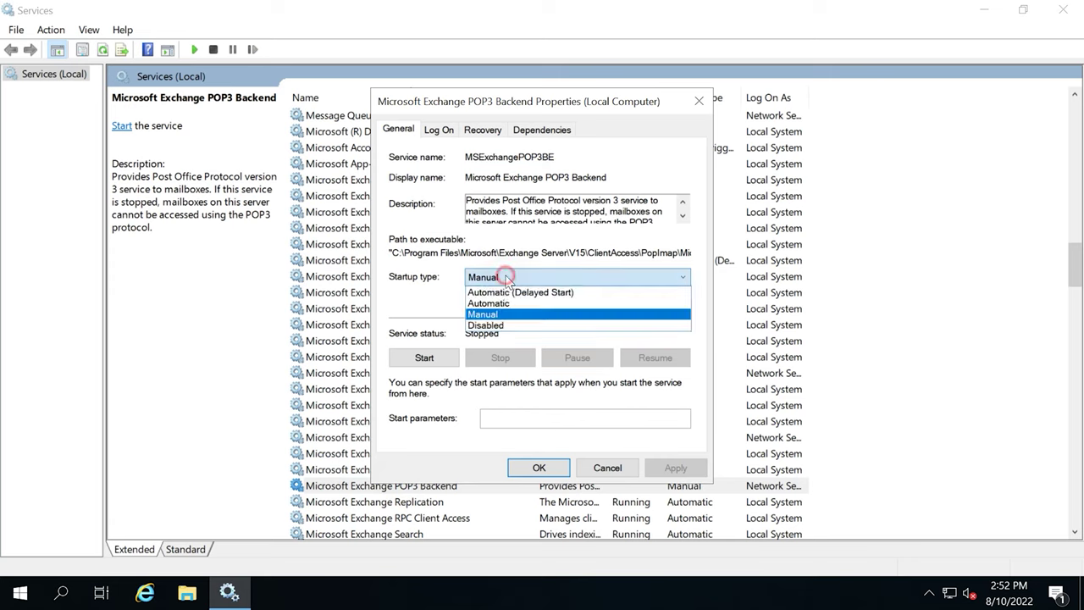
{"action": "left_click", "coordinate": [505, 304]}
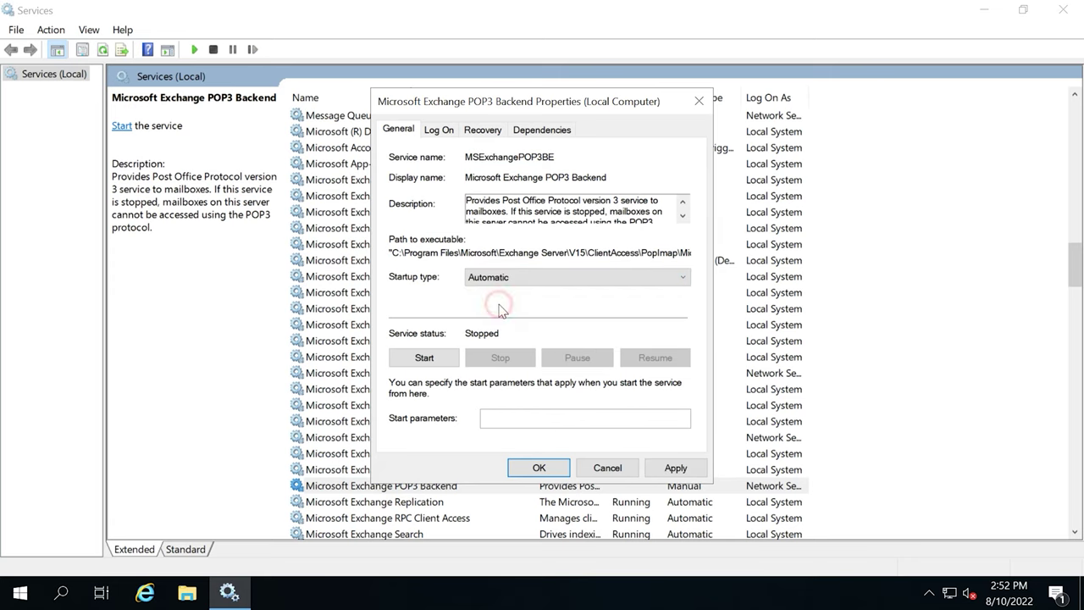
{"action": "left_click", "coordinate": [423, 357]}
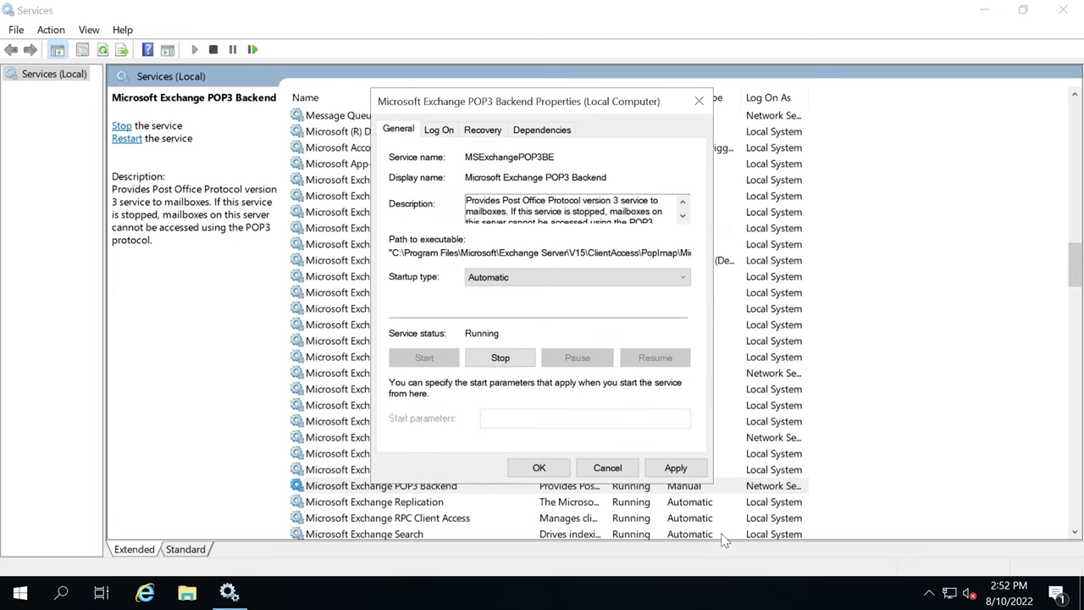
{"action": "left_click", "coordinate": [677, 471]}
{"action": "left_click", "coordinate": [537, 467]}
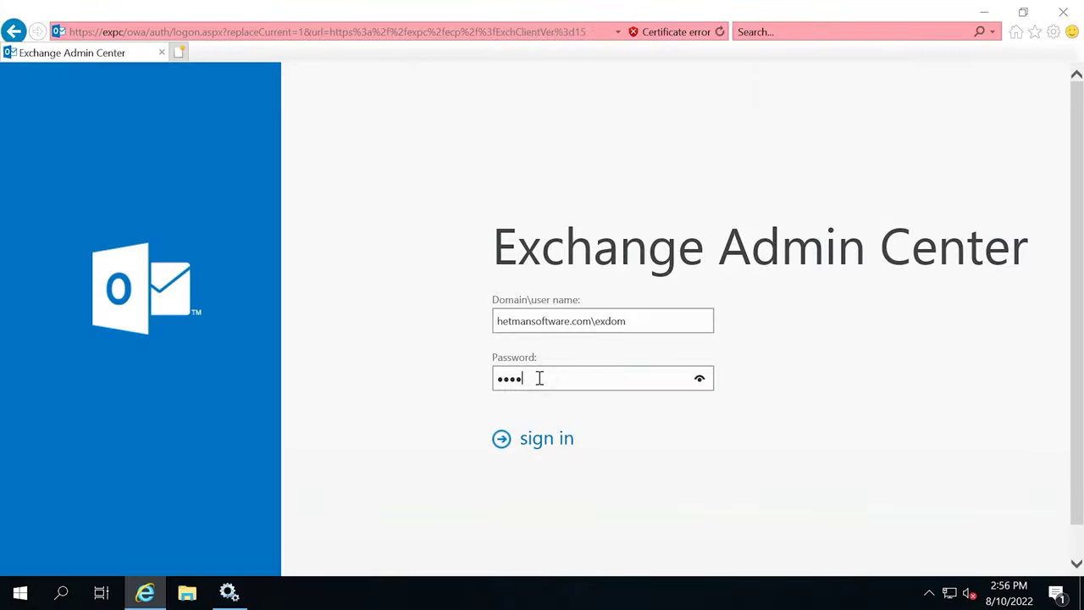
{"action": "type", "text": "••••••••"}
{"action": "left_click", "coordinate": [544, 448]}
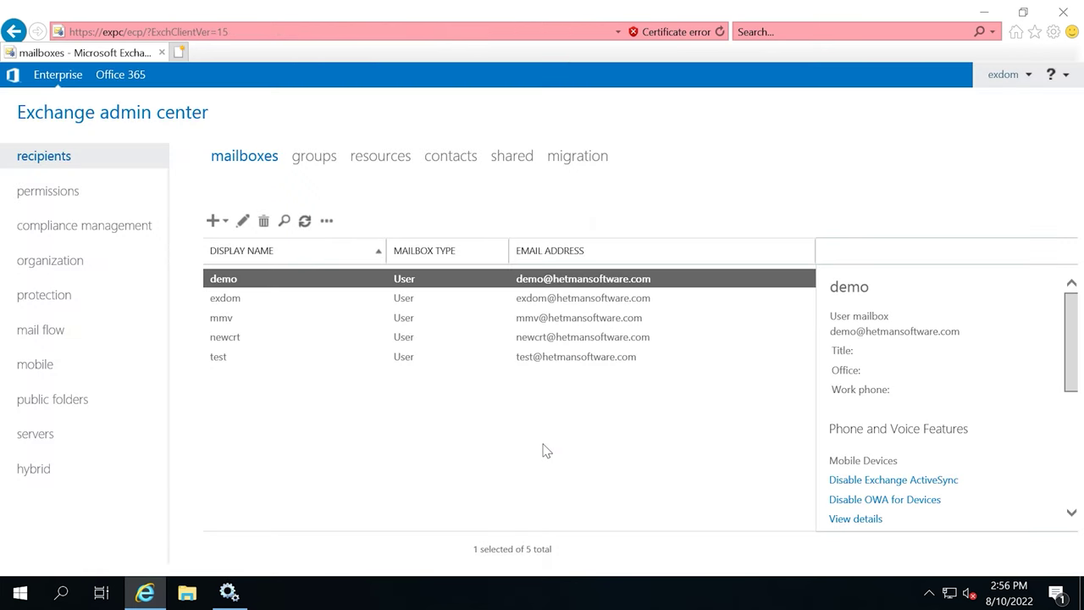
In servers > certificates, confirm the Let's Encrypt certificate covers SMTP, IMAP, POP and IIS, then save.
{"action": "left_click", "coordinate": [61, 444]}
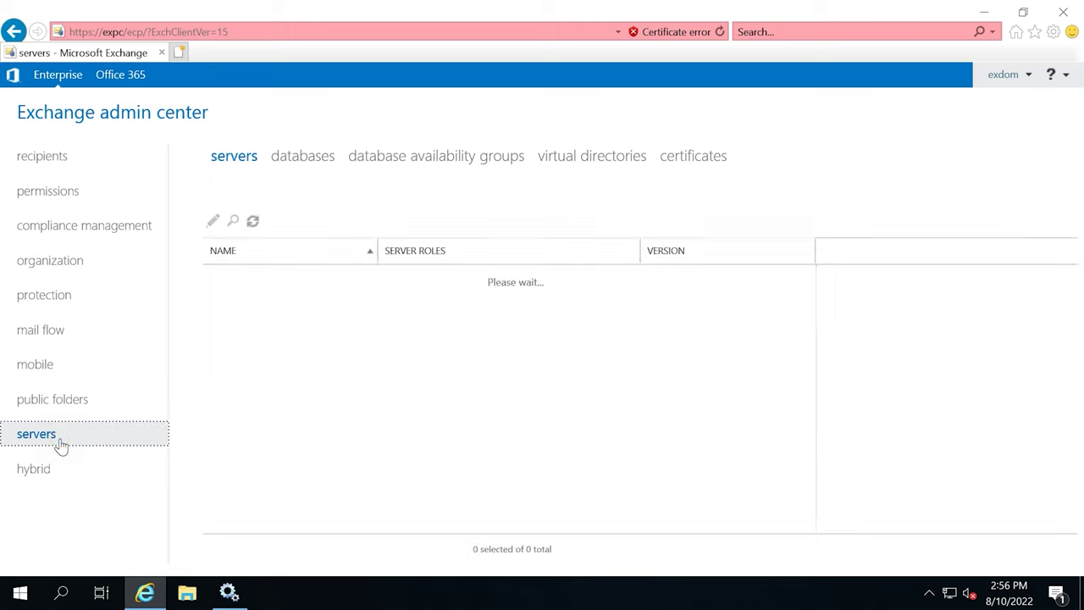
{"action": "left_click", "coordinate": [700, 161]}
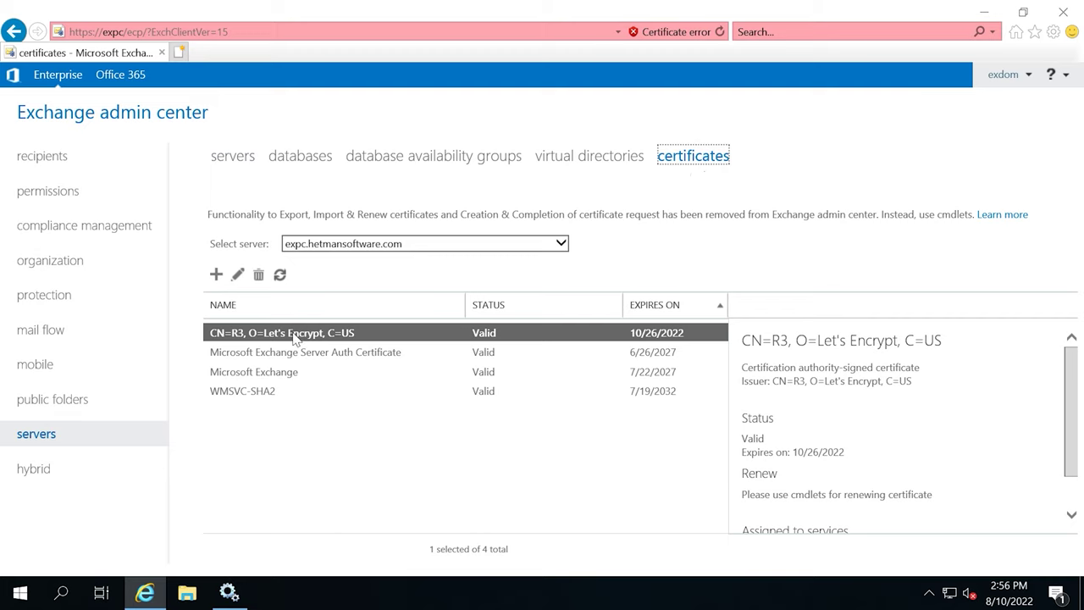
{"action": "double_click", "coordinate": [288, 335]}
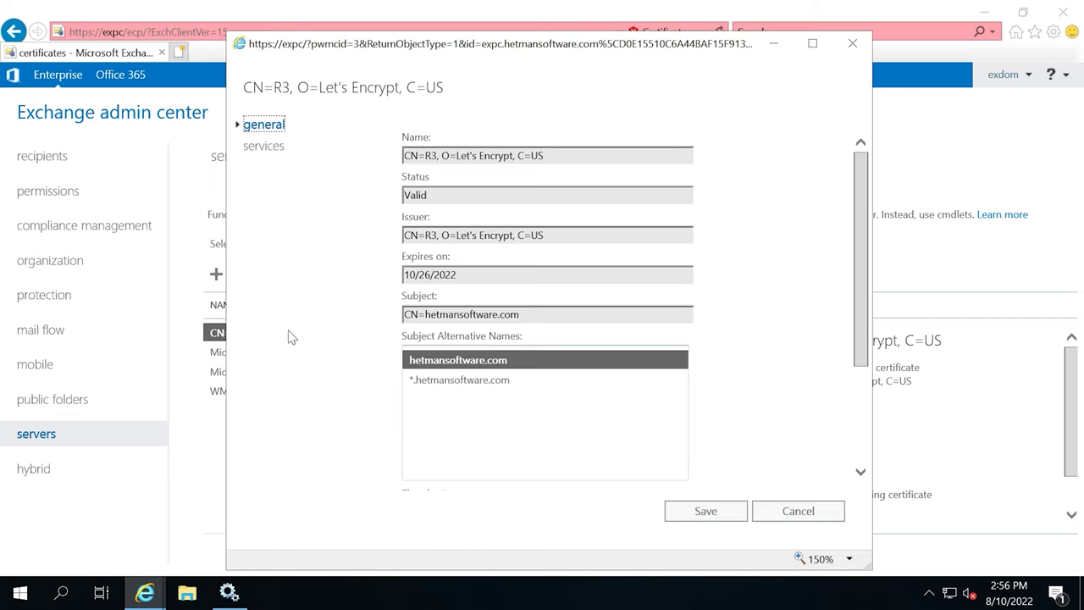
{"action": "left_click", "coordinate": [269, 154]}
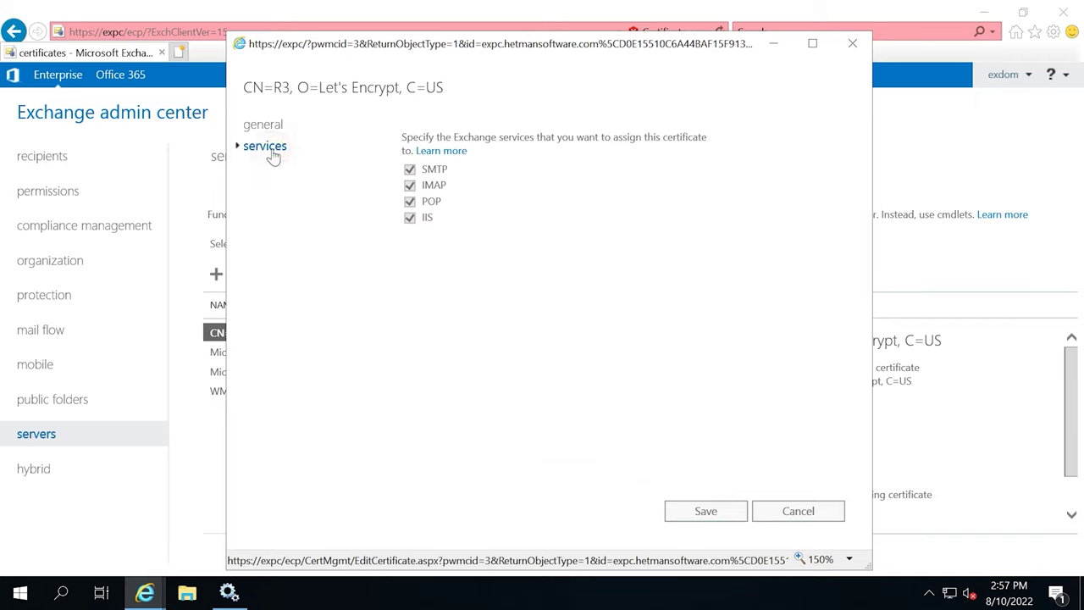
{"action": "left_click", "coordinate": [410, 185]}
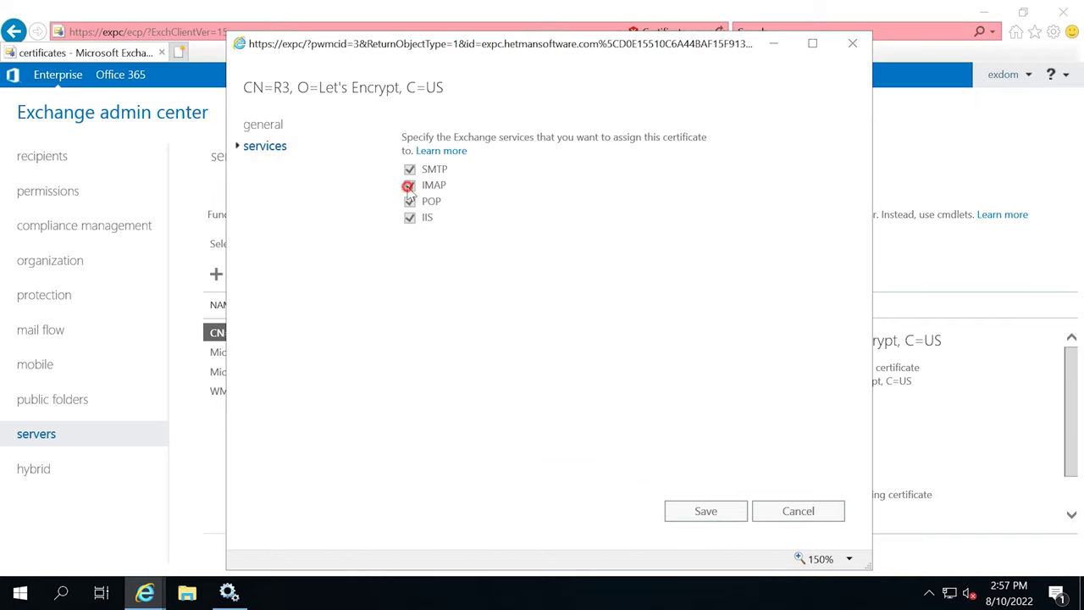
{"action": "left_click", "coordinate": [705, 511]}
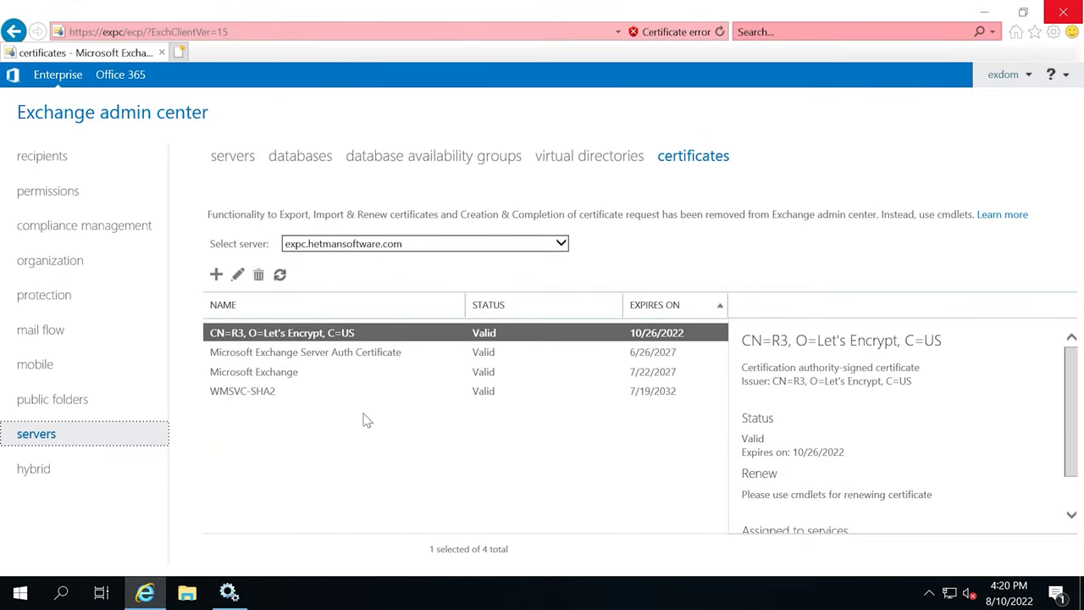
Launch Exchange Management Shell maximized and paste the Set-PopSettings command for mail.hetmansoftware.com 995 SSL/110 TLS.
{"action": "left_click", "coordinate": [20, 592]}
{"action": "left_click", "coordinate": [214, 381]}
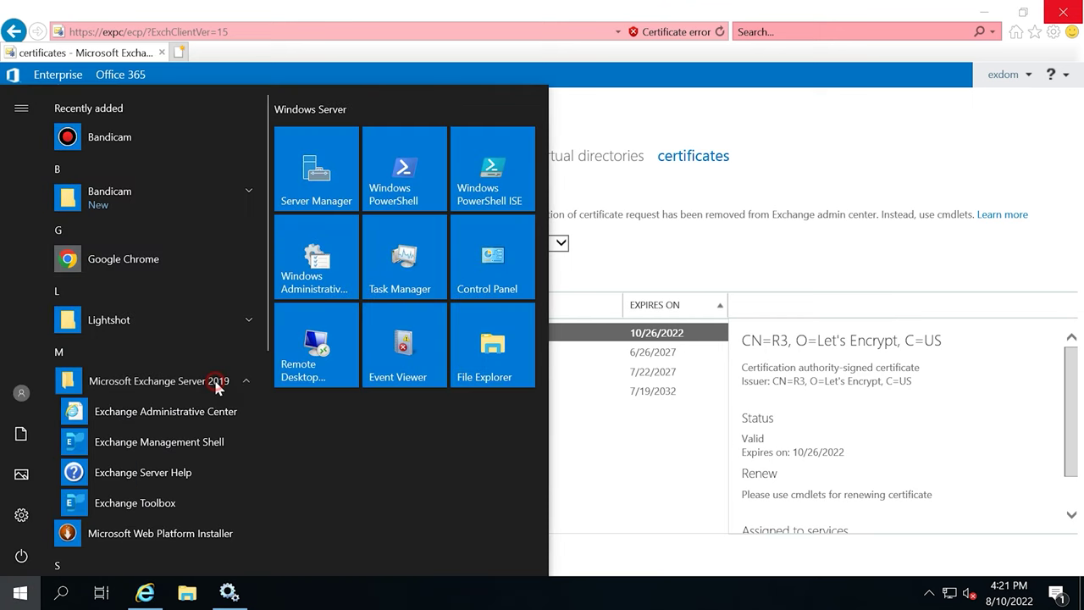
{"action": "left_click", "coordinate": [209, 454]}
{"action": "left_click", "coordinate": [814, 121]}
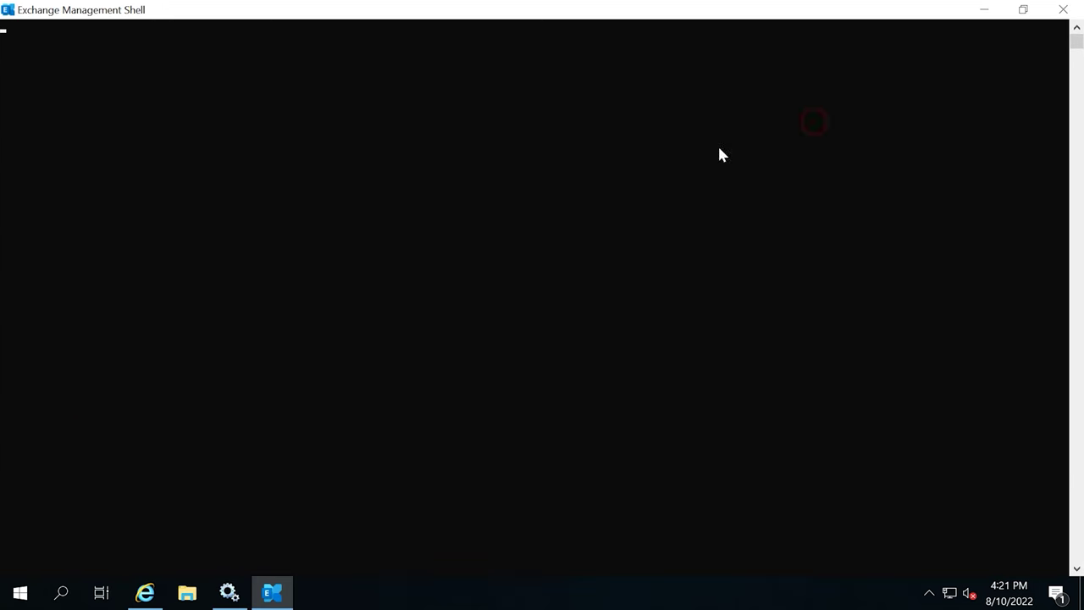
{"action": "type", "text": "Set-PopSettings -ExternalConnectionSettings \"mail.hetmansoftware.com:995:SSL\",\"mail.hetmansoftware.com:110:TLS\" -x509CertificateName hetmansoftware.com"}
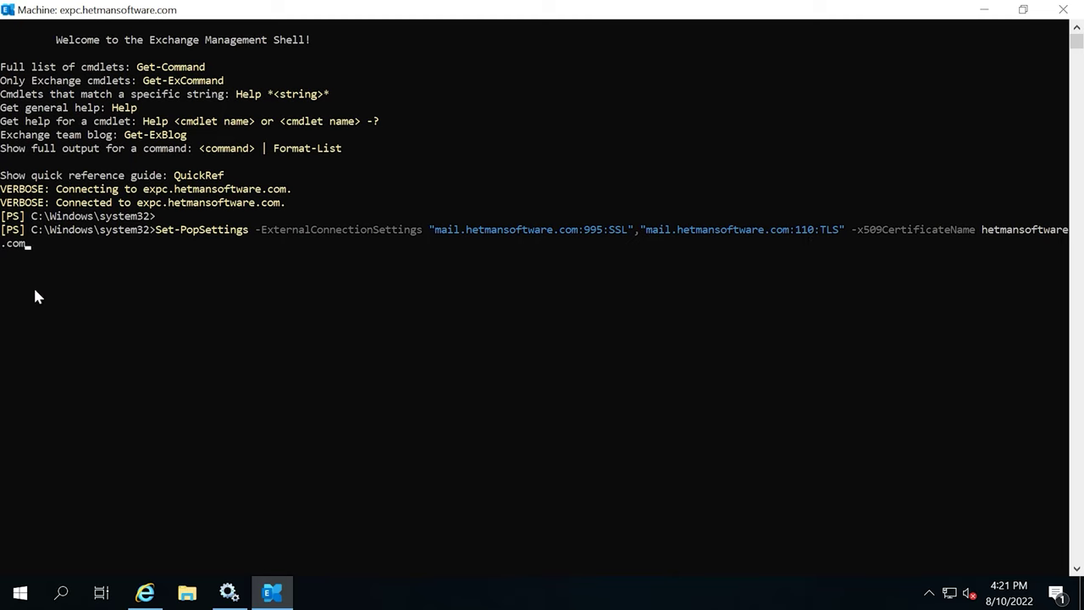
Copy hetmansoftware.com from the Let's Encrypt certificate's Subject field.
{"action": "left_click", "coordinate": [145, 592]}
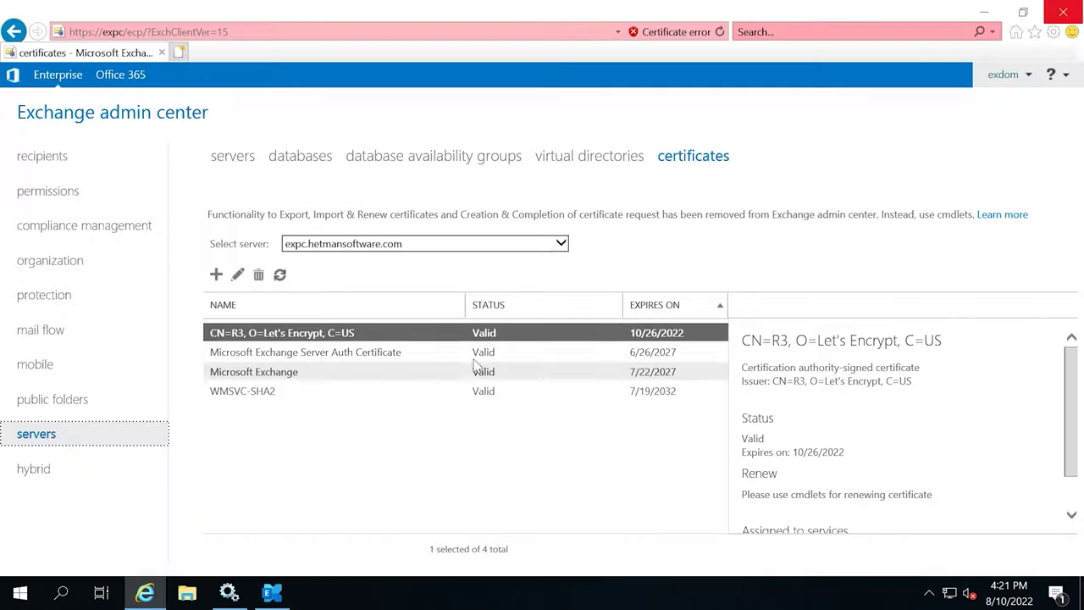
{"action": "double_click", "coordinate": [319, 334]}
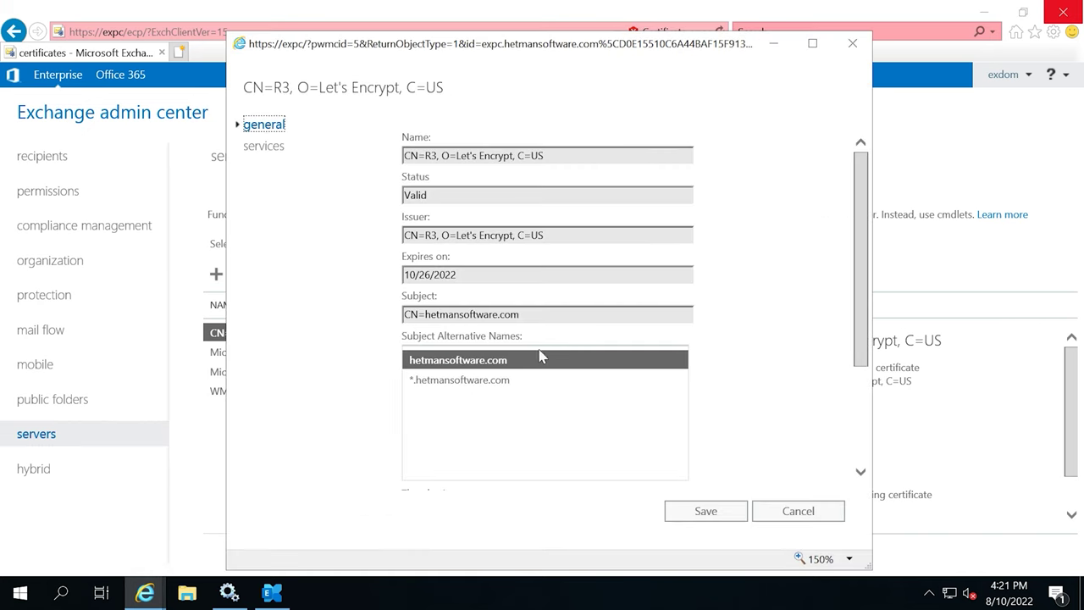
{"action": "left_click", "coordinate": [524, 318]}
{"action": "double_click", "coordinate": [484, 315]}
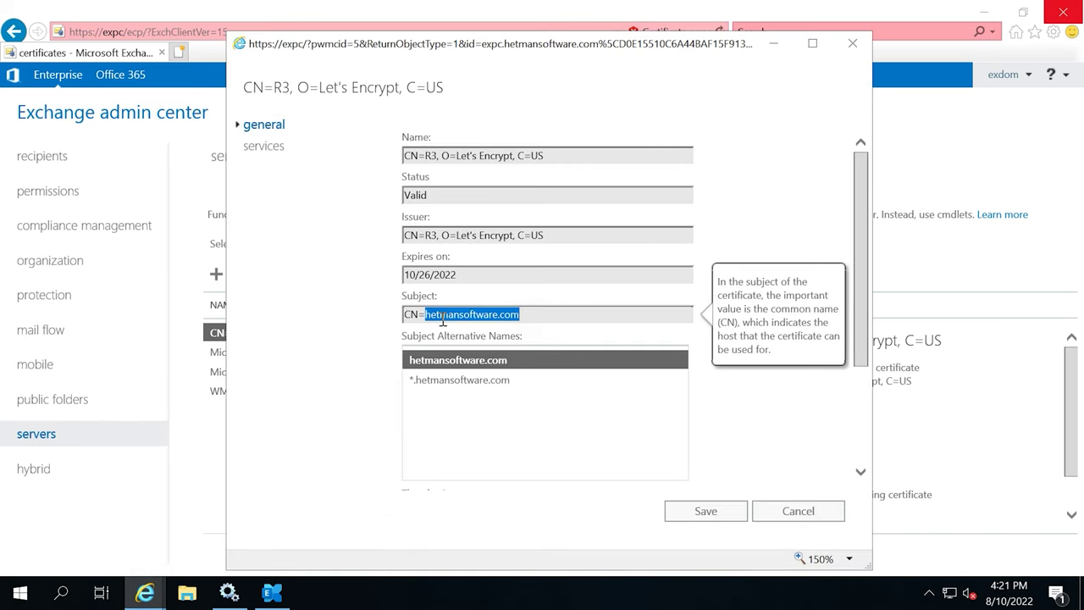
{"action": "right_click", "coordinate": [450, 320]}
{"action": "left_click", "coordinate": [487, 368]}
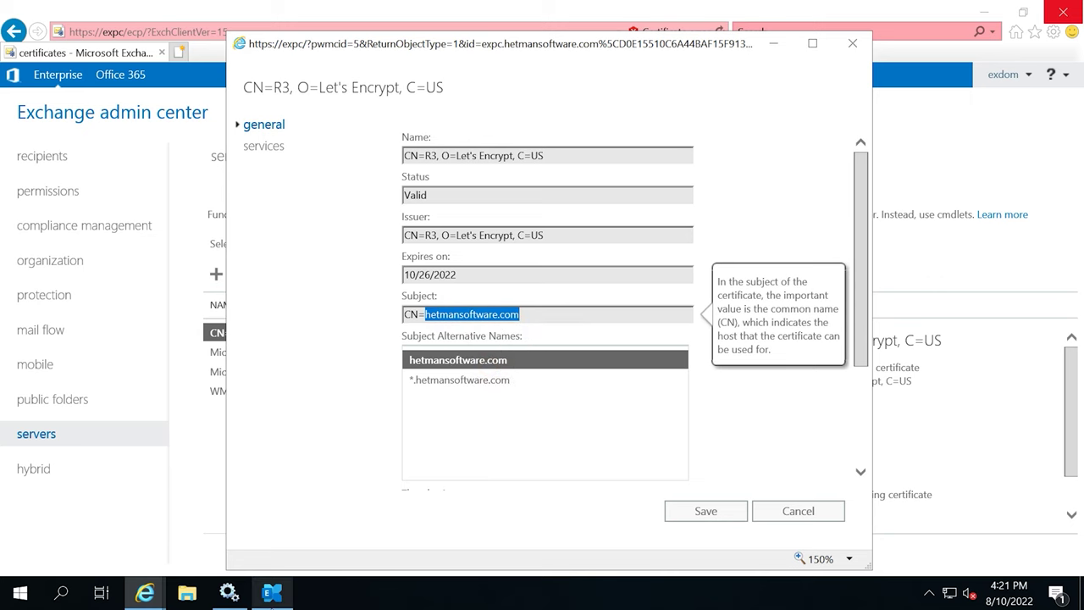
Insert the certificate name into the Set-PopSettings command and run it.
{"action": "left_click", "coordinate": [271, 592]}
{"action": "key", "text": "ctrl+v"}
{"action": "left_click_drag", "start_coordinate": [24, 243], "coordinate": [988, 236]}
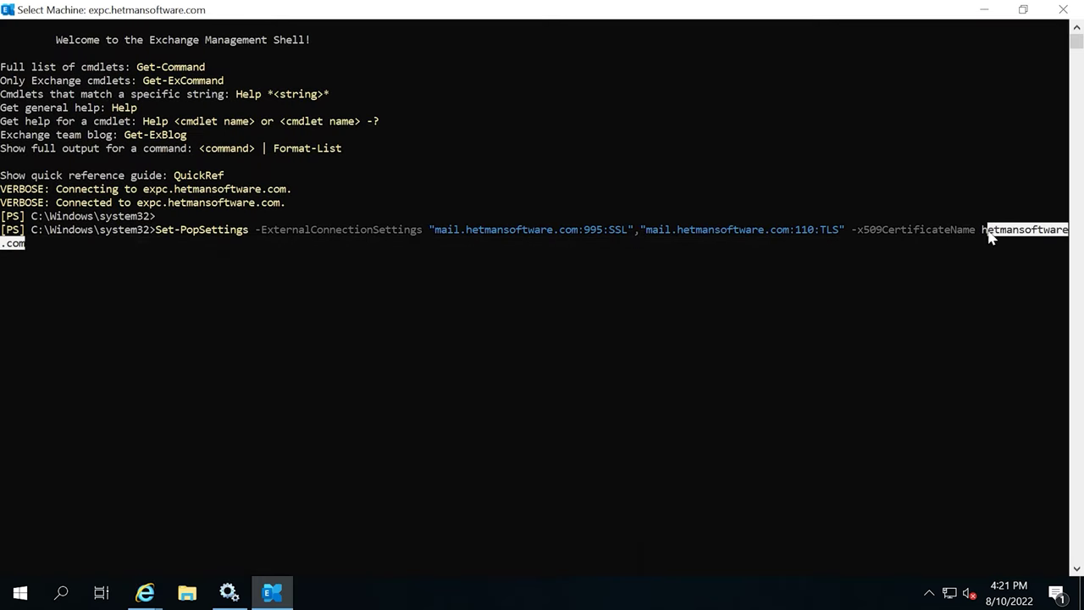
{"action": "key", "text": "Return"}
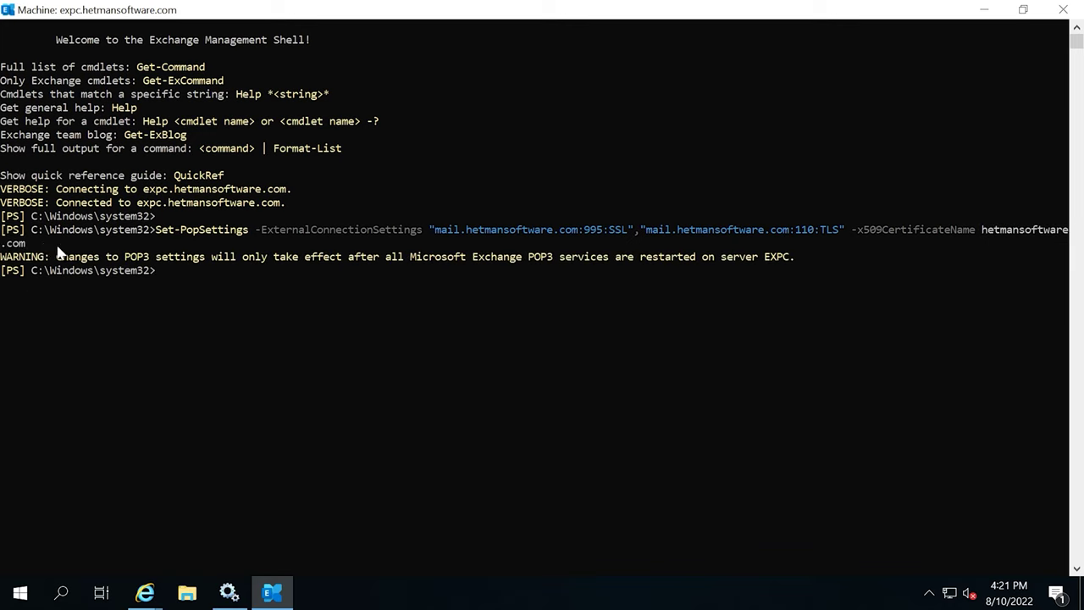
Restart the Microsoft Exchange POP3 and POP3 Backend services.
{"action": "left_click", "coordinate": [228, 592]}
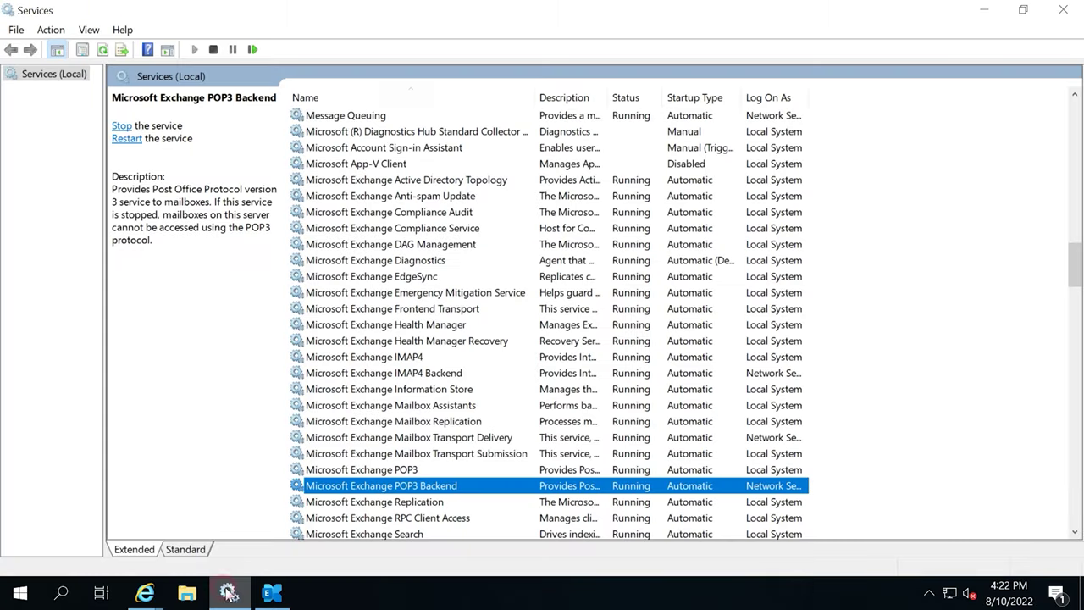
{"action": "left_click", "coordinate": [405, 471]}
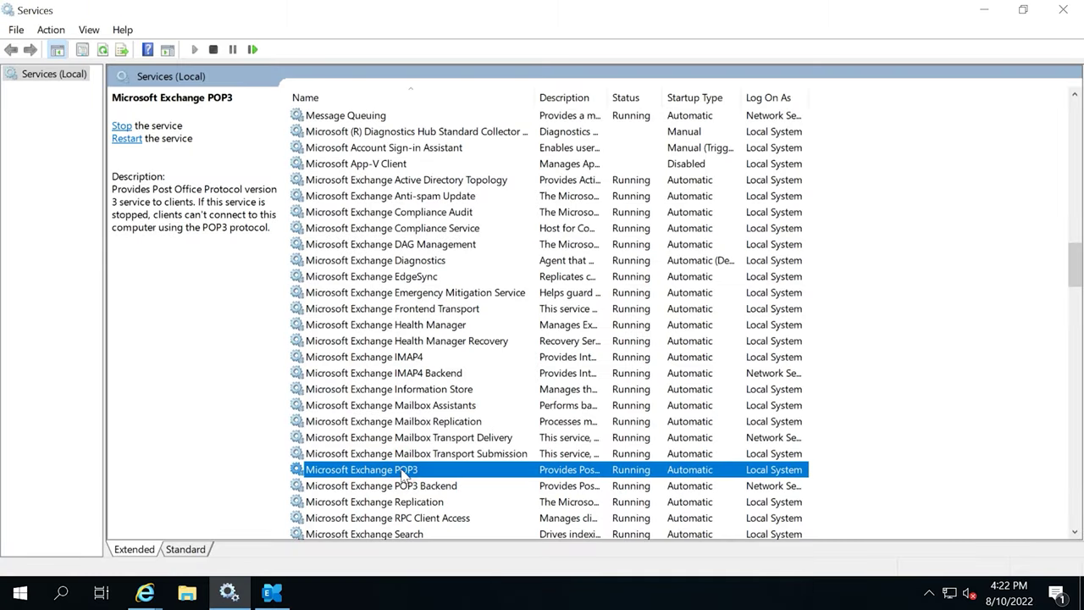
{"action": "right_click", "coordinate": [408, 474]}
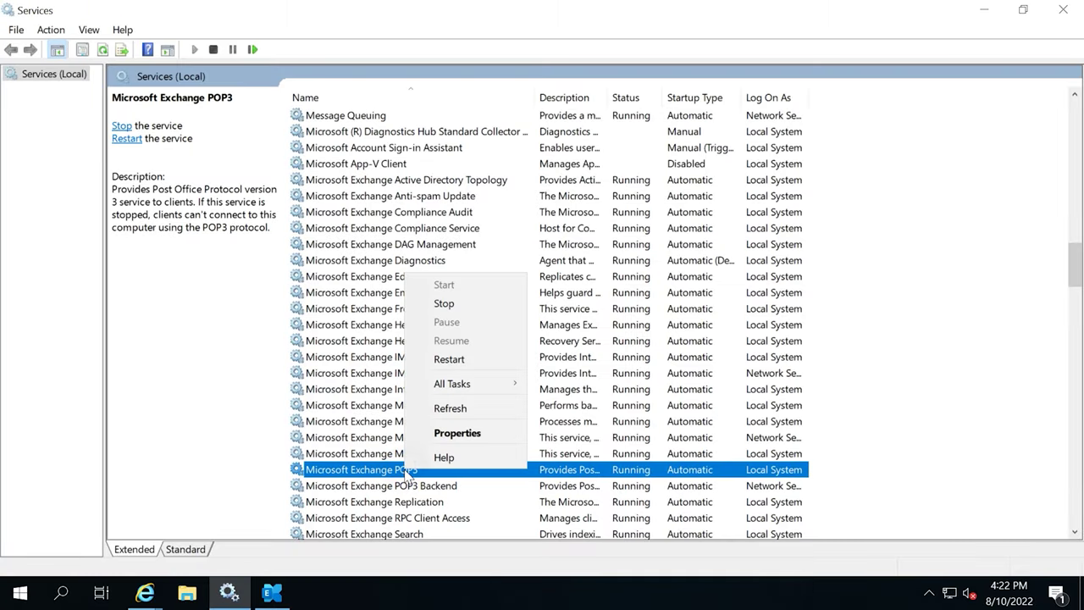
{"action": "left_click", "coordinate": [464, 364]}
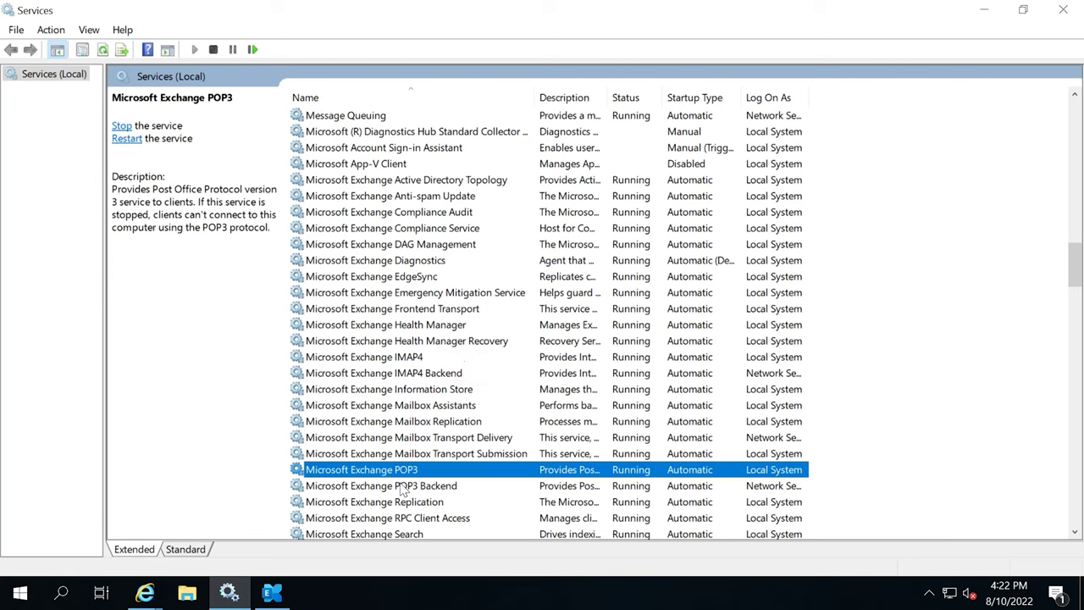
{"action": "left_click", "coordinate": [412, 487]}
{"action": "right_click", "coordinate": [413, 486]}
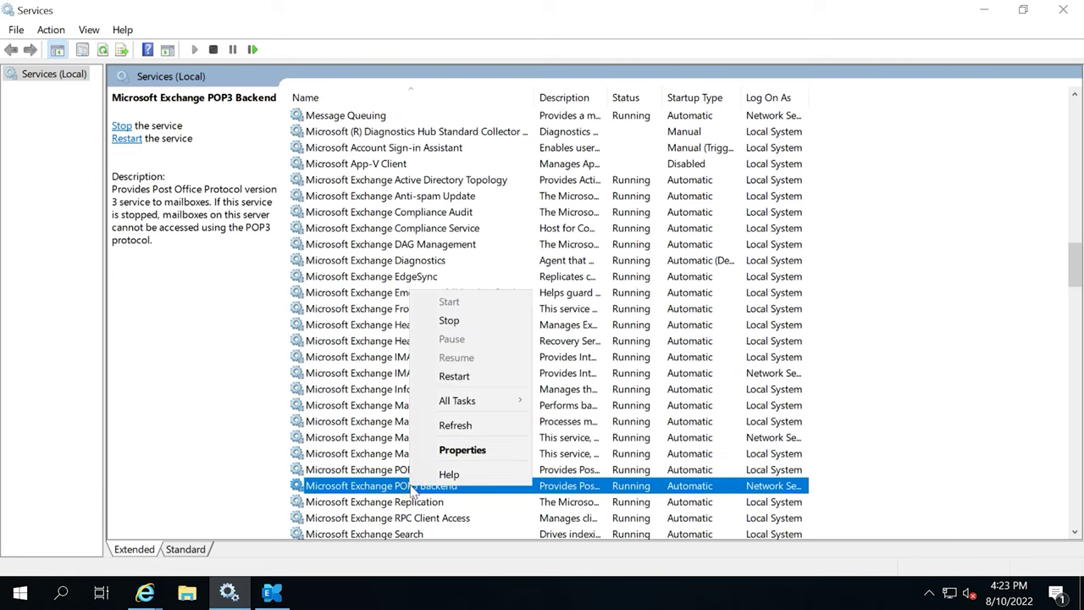
{"action": "left_click", "coordinate": [458, 377]}
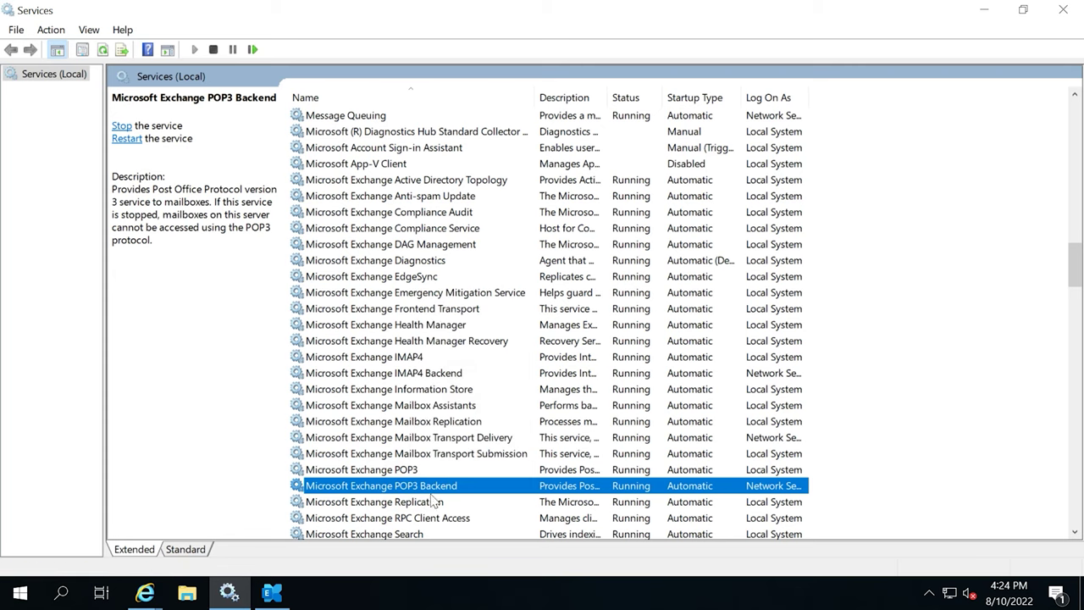
Run Set-ImapSettings for mail.hetmansoftware.com on 993 SSL and 143 TLS.
{"action": "left_click", "coordinate": [272, 592]}
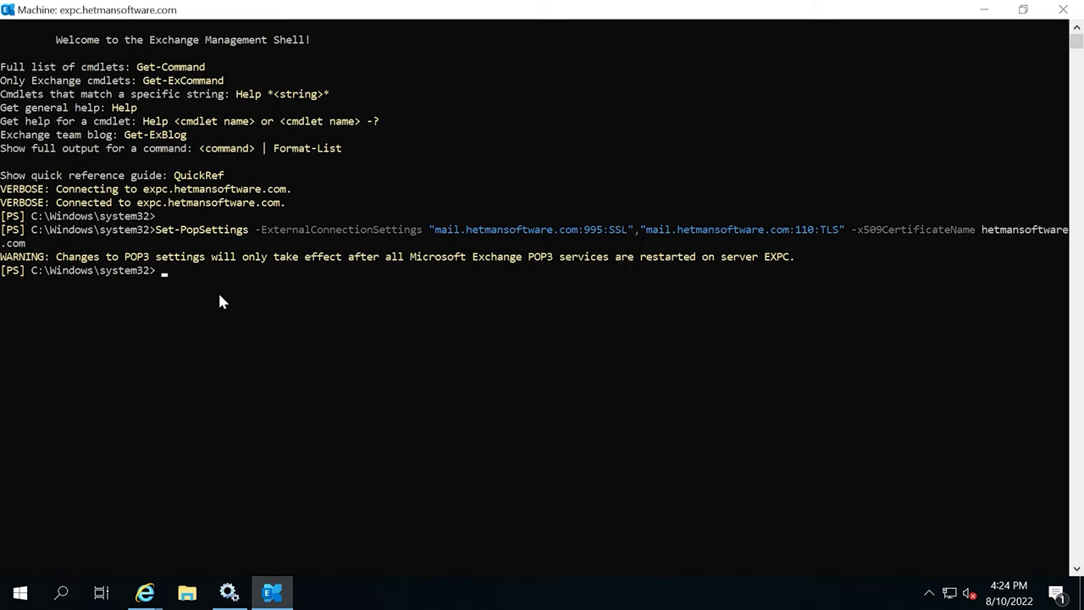
{"action": "key", "text": "ctrl+v"}
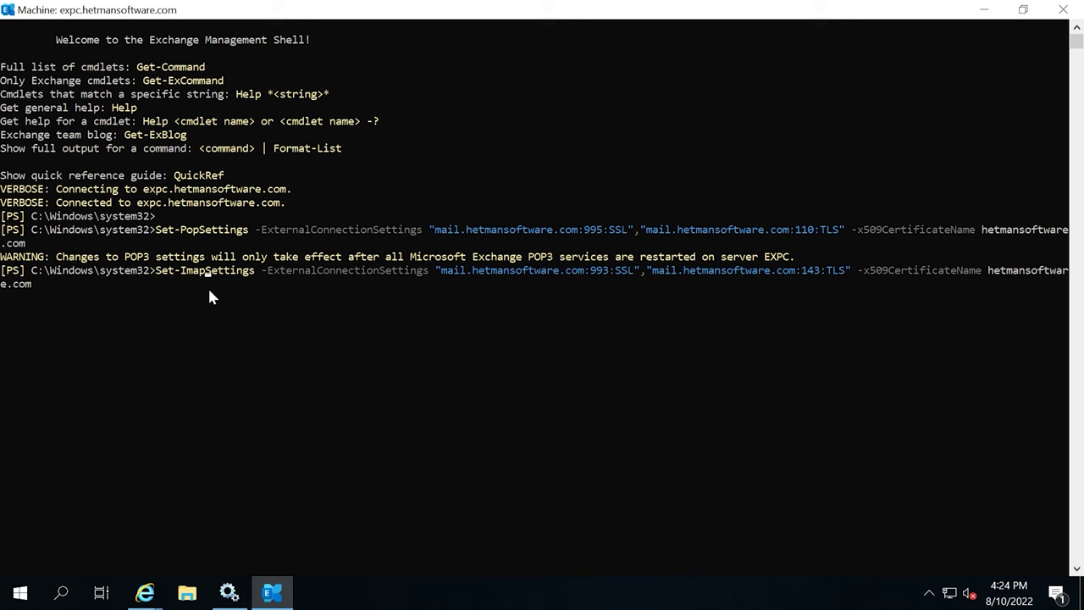
{"action": "key", "text": "Return"}
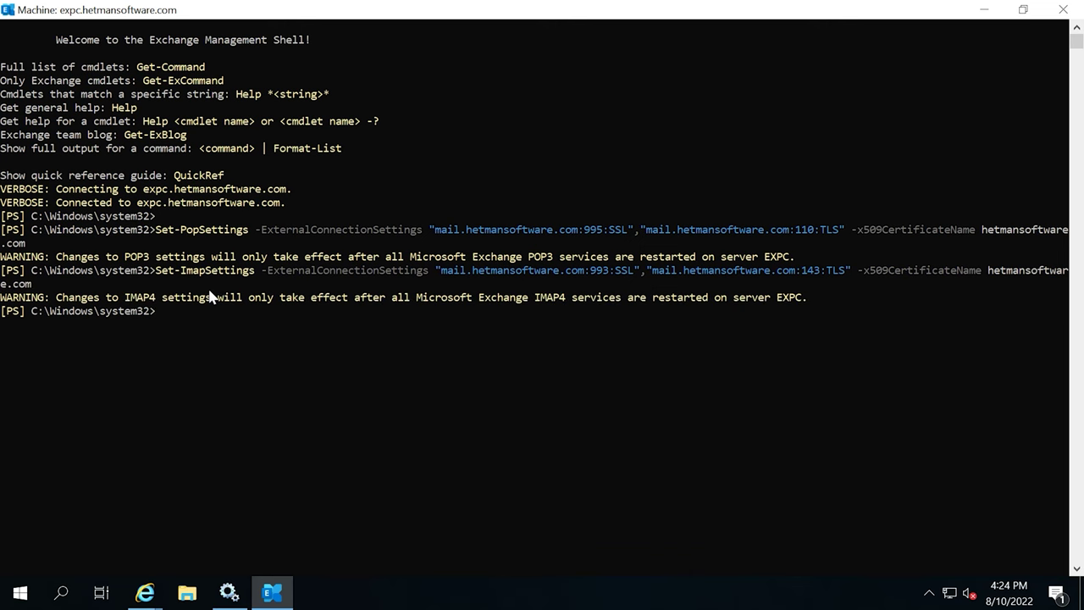
{"action": "left_click", "coordinate": [229, 593]}
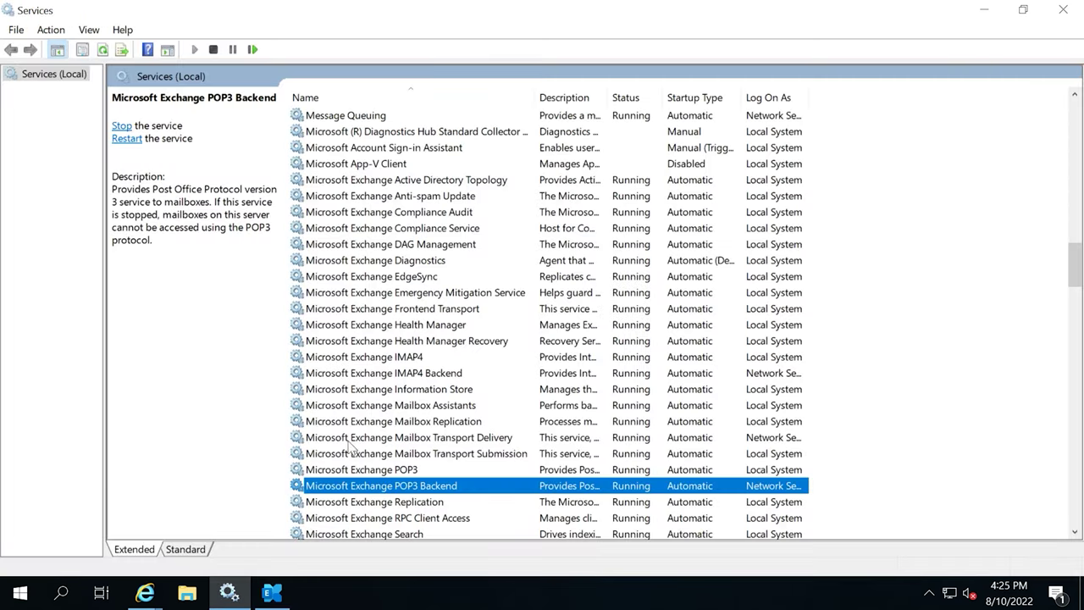
Restart the Microsoft Exchange IMAP4 and IMAP4 Backend services.
{"action": "left_click", "coordinate": [381, 359]}
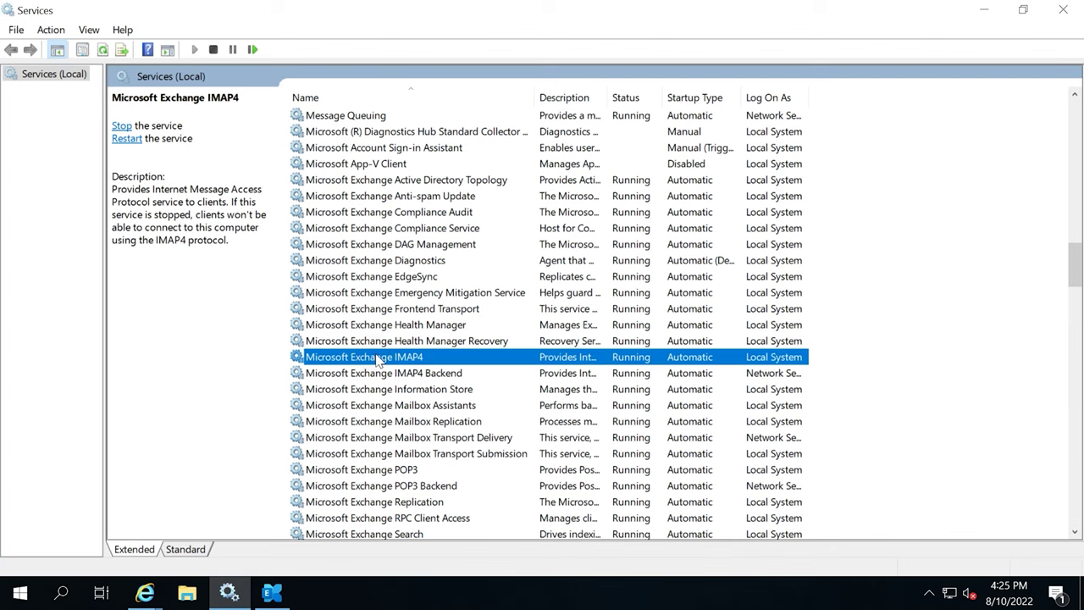
{"action": "right_click", "coordinate": [378, 358]}
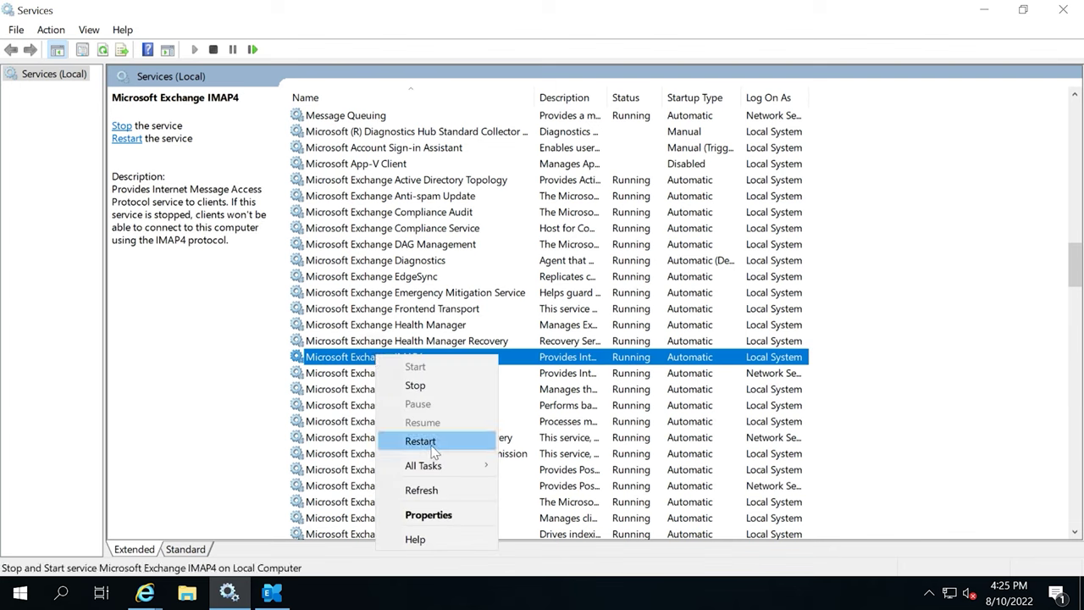
{"action": "left_click", "coordinate": [430, 441]}
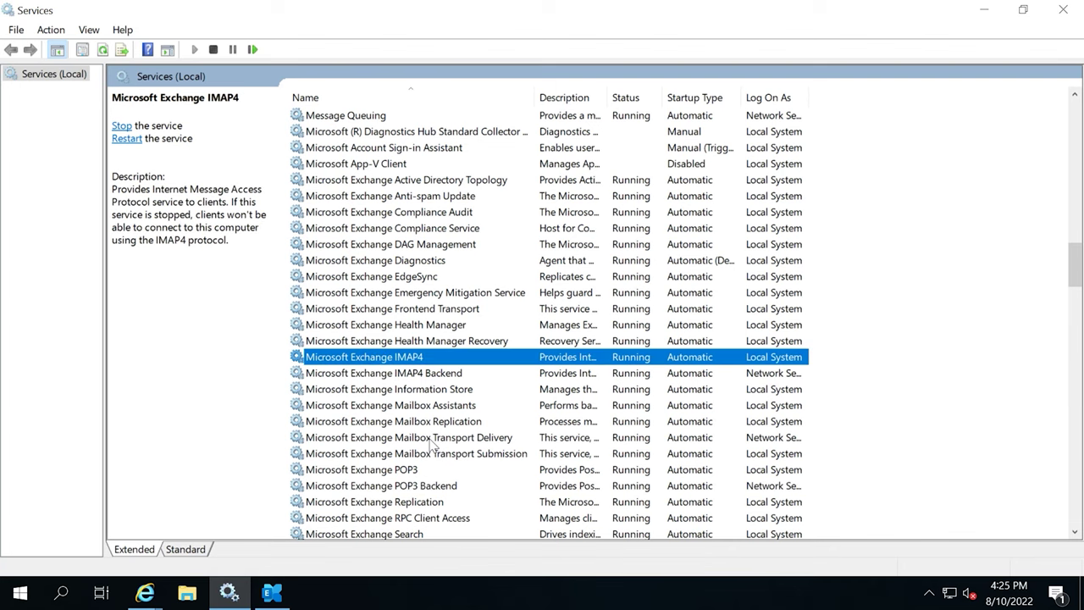
{"action": "left_click", "coordinate": [413, 373]}
{"action": "right_click", "coordinate": [417, 378]}
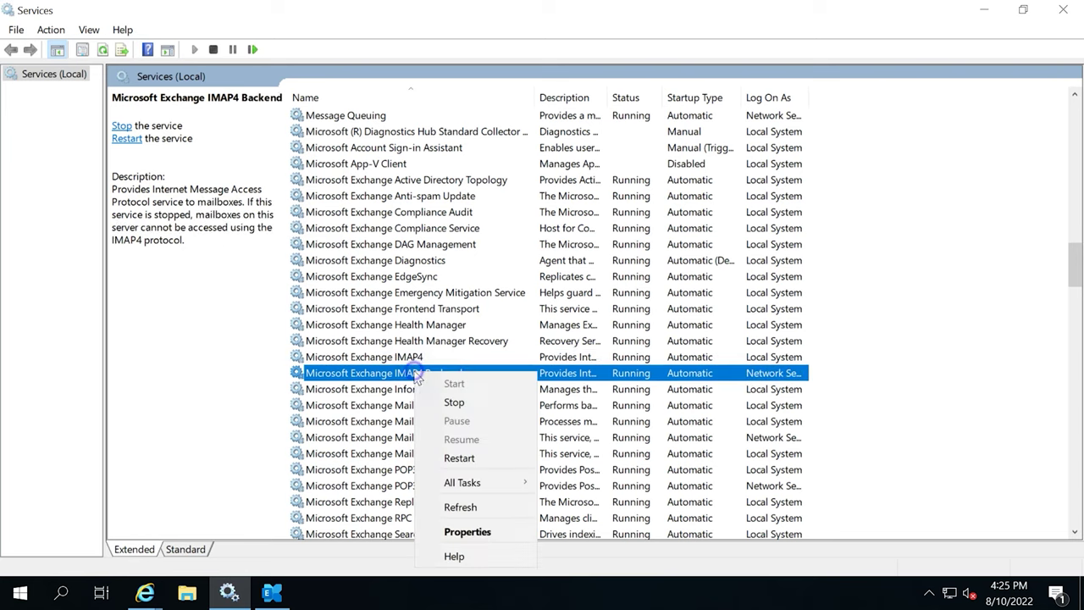
{"action": "left_click", "coordinate": [459, 457]}
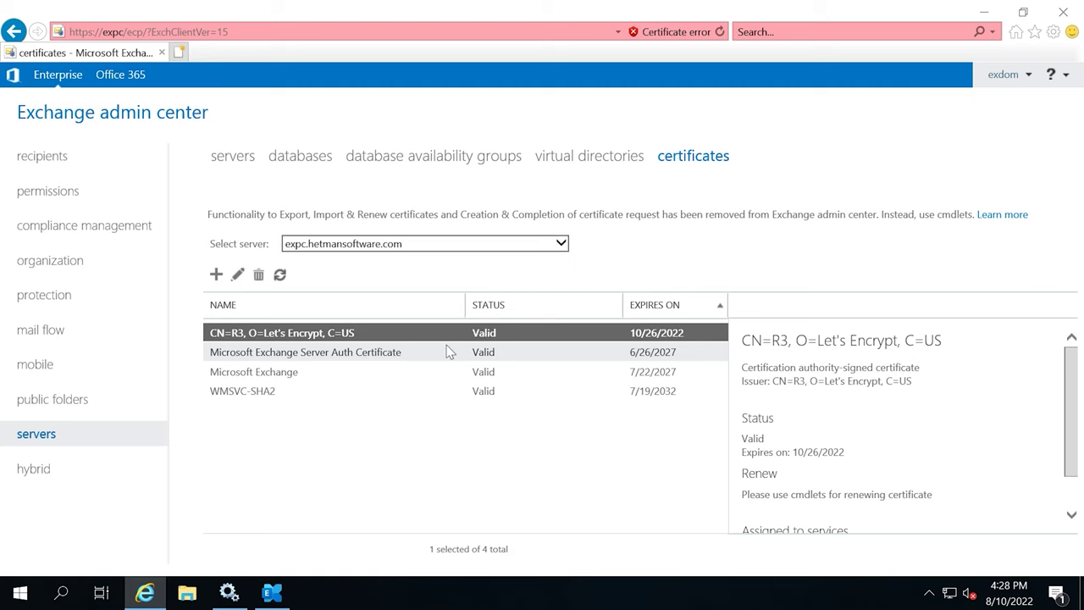
Check the Client Frontend EXPC connector's scoping FQDN is mail.hetmansoftware.com and save it.
{"action": "left_click", "coordinate": [49, 339]}
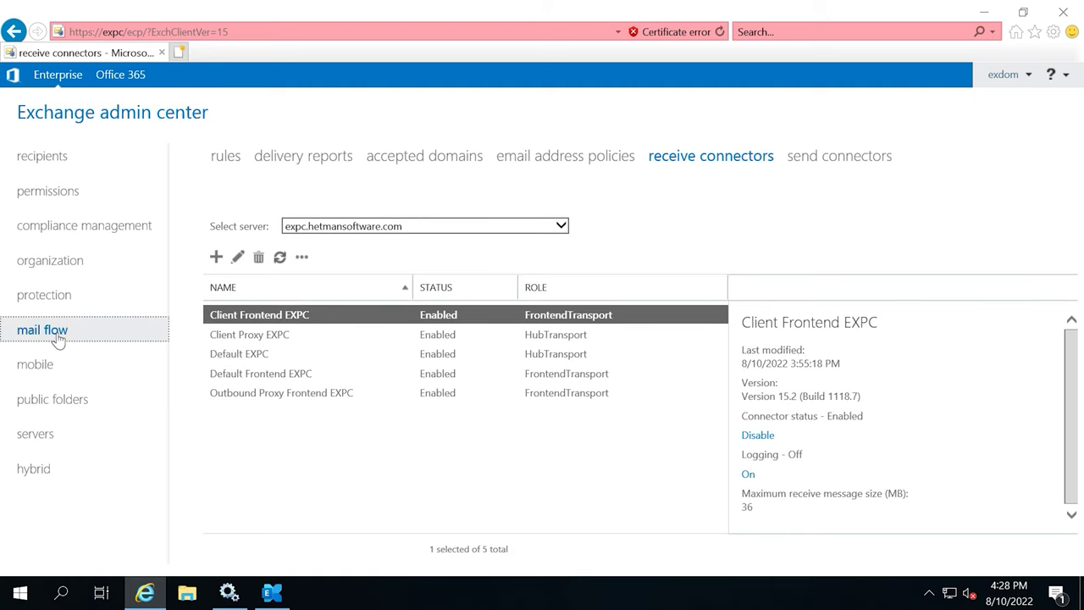
{"action": "left_click", "coordinate": [735, 163]}
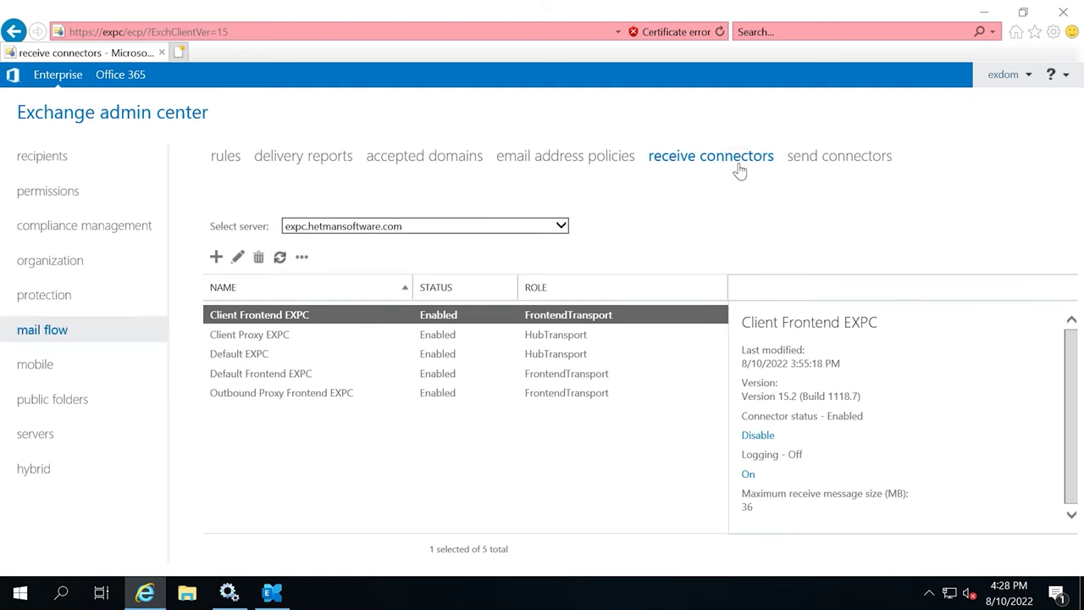
{"action": "double_click", "coordinate": [273, 318]}
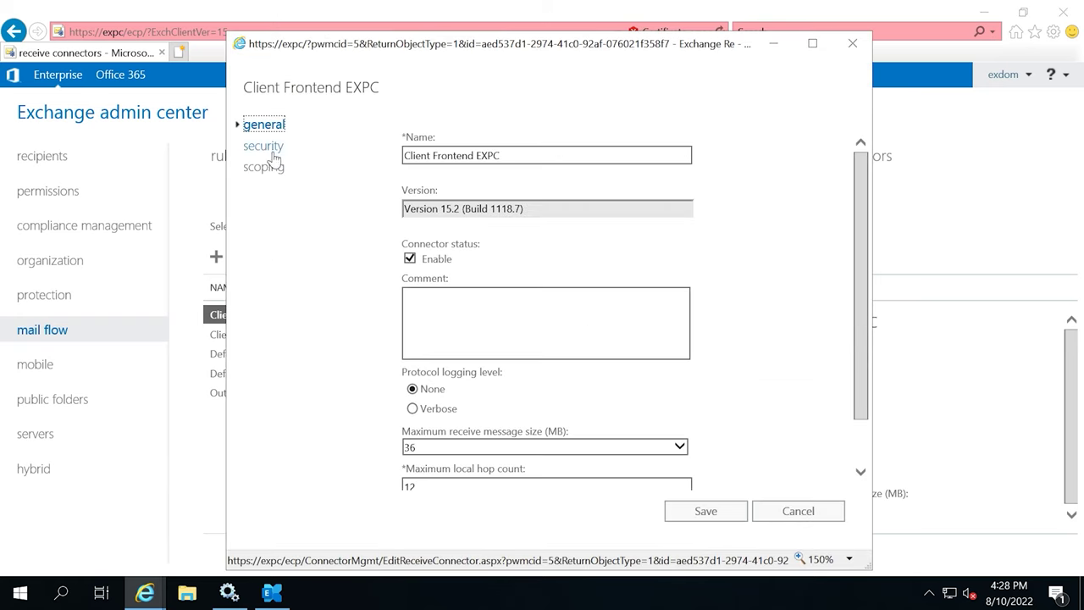
{"action": "left_click", "coordinate": [274, 175]}
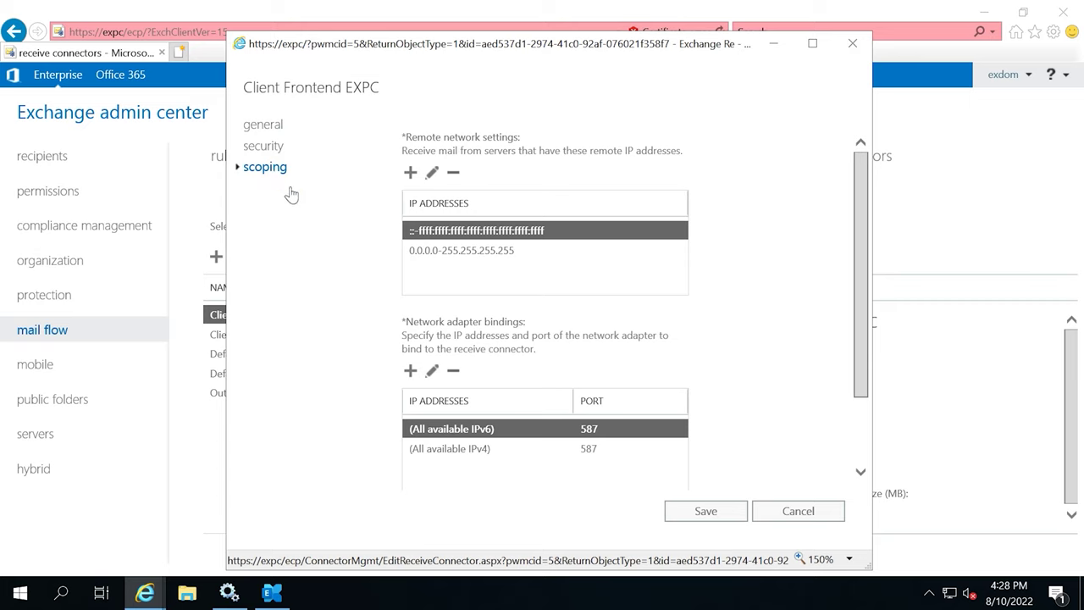
{"action": "scroll", "coordinate": [547, 380], "scroll_direction": "down", "scroll_amount": 2}
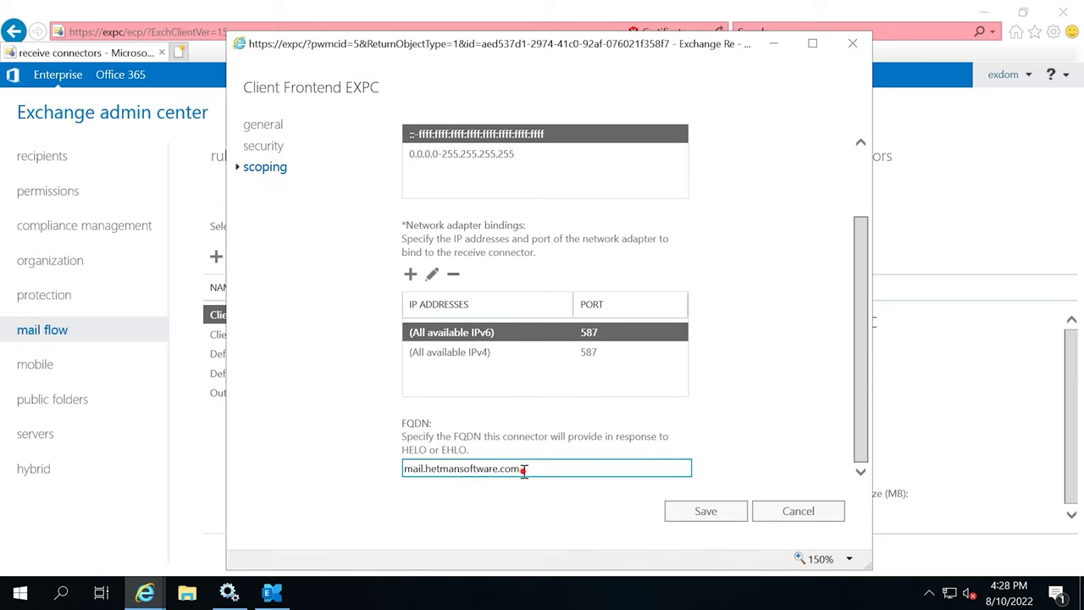
{"action": "left_click_drag", "start_coordinate": [526, 468], "coordinate": [405, 472]}
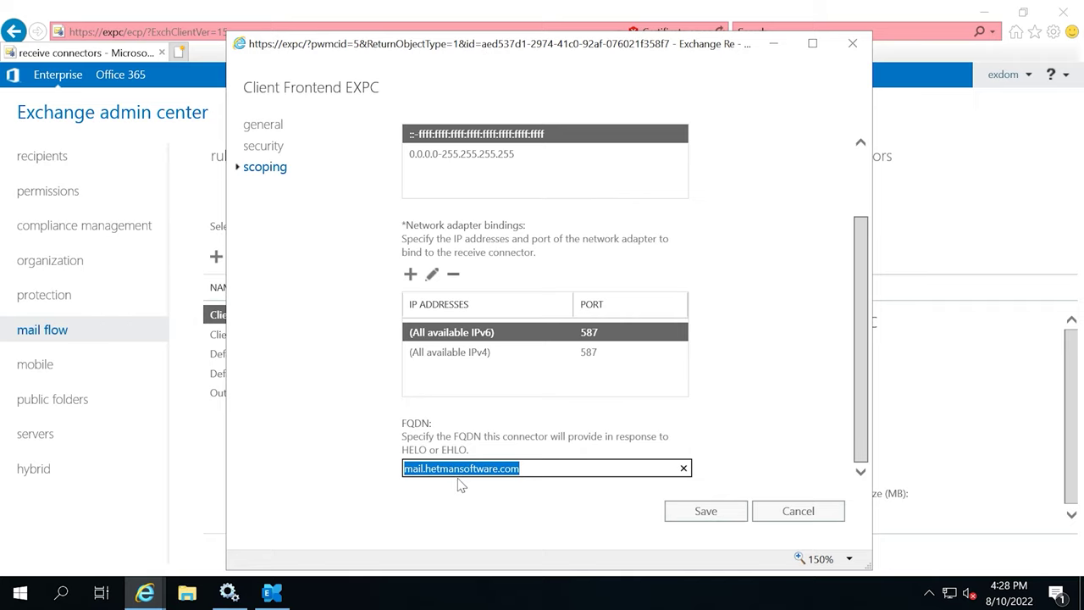
{"action": "left_click", "coordinate": [709, 512]}
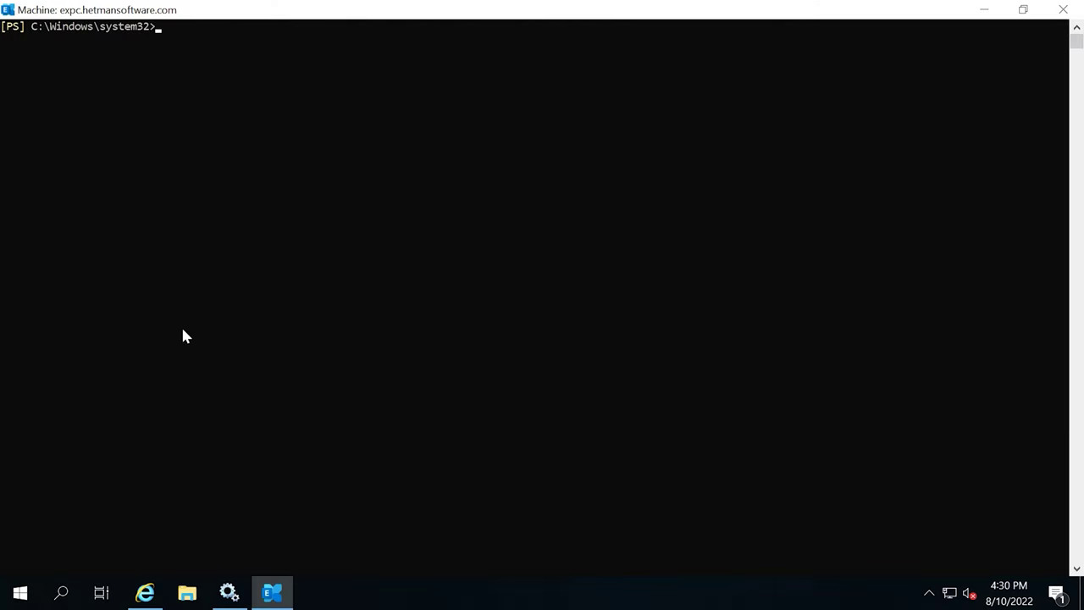
Run Get-ExchangeCertificate, then store the hetmansoftware.com certificate by thumbprint in $TLSCert and $TLSCertName.
{"action": "type", "text": "Get-Exchangecertificate"}
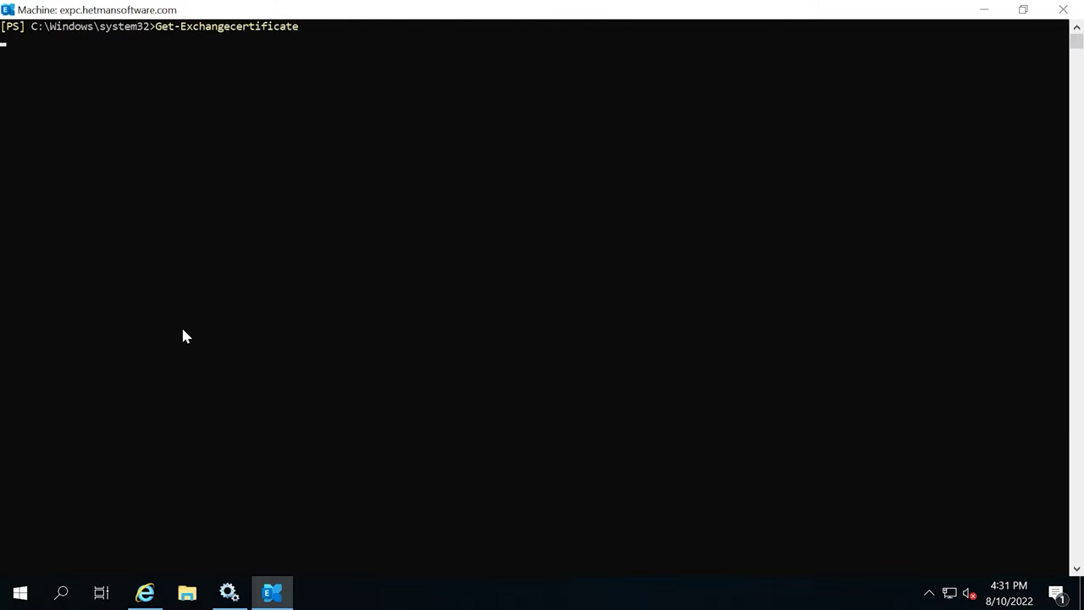
{"action": "left_click_drag", "start_coordinate": [248, 82], "coordinate": [163, 84]}
{"action": "left_click_drag", "start_coordinate": [5, 83], "coordinate": [249, 81]}
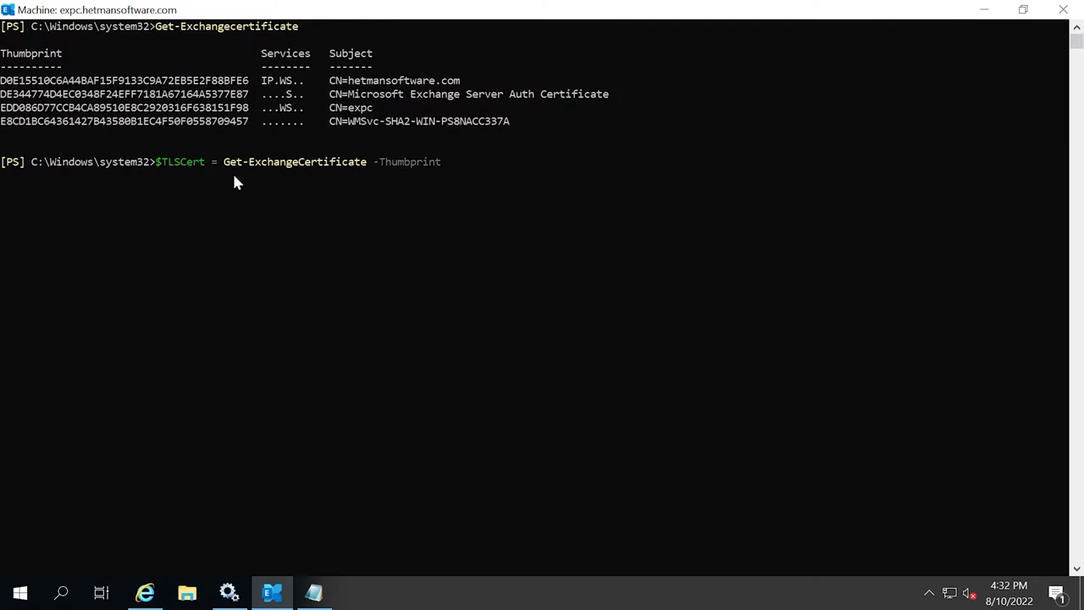
{"action": "type", "text": "D0E15510C6A44BAF15F9133C9A72EB5E2F88BFE6"}
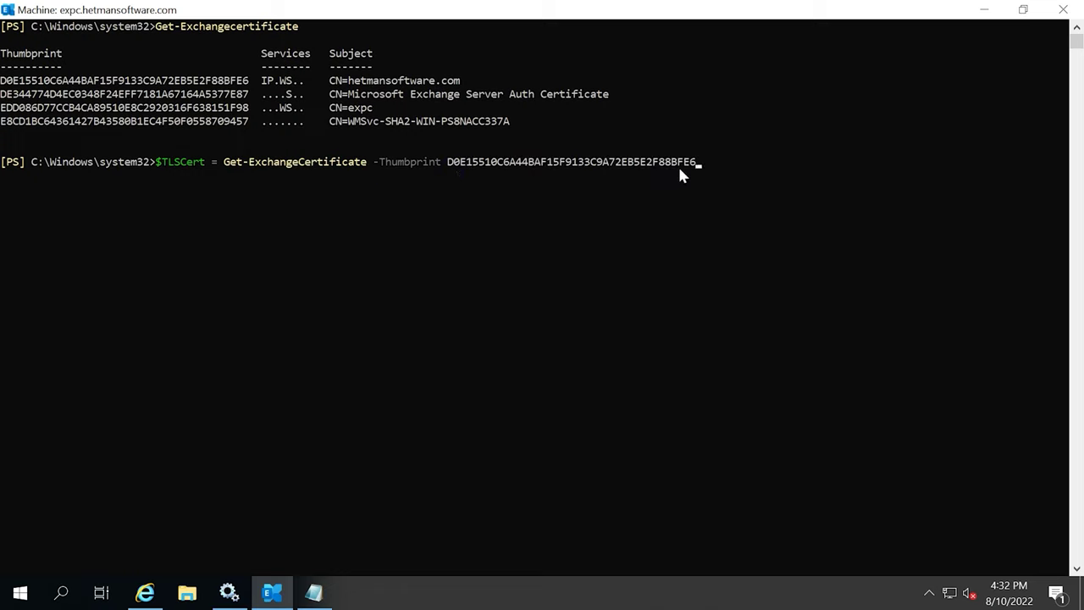
{"action": "key", "text": "Return"}
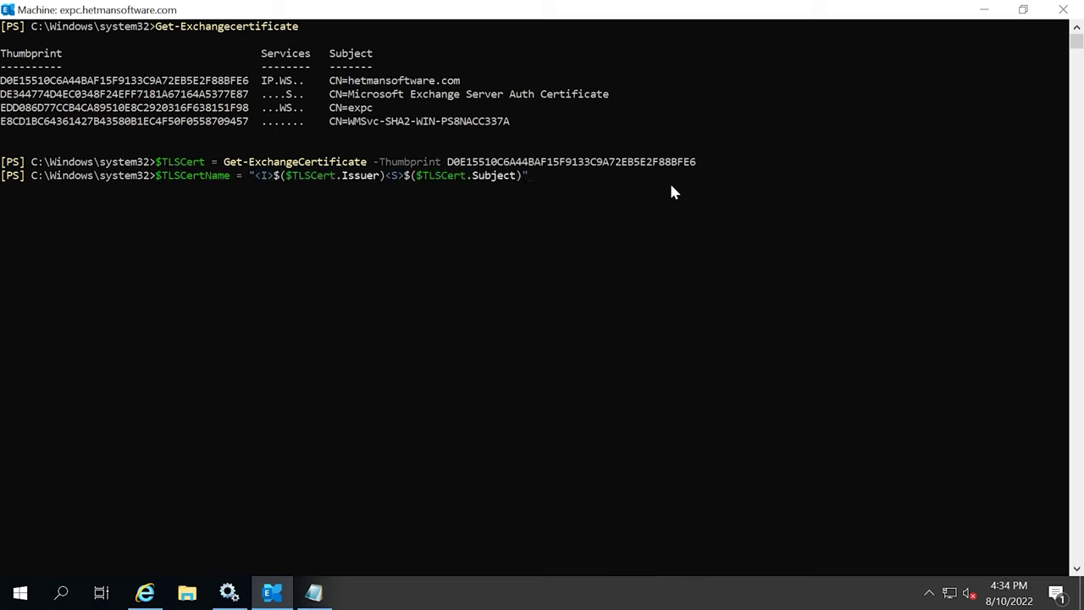
{"action": "key", "text": "Return"}
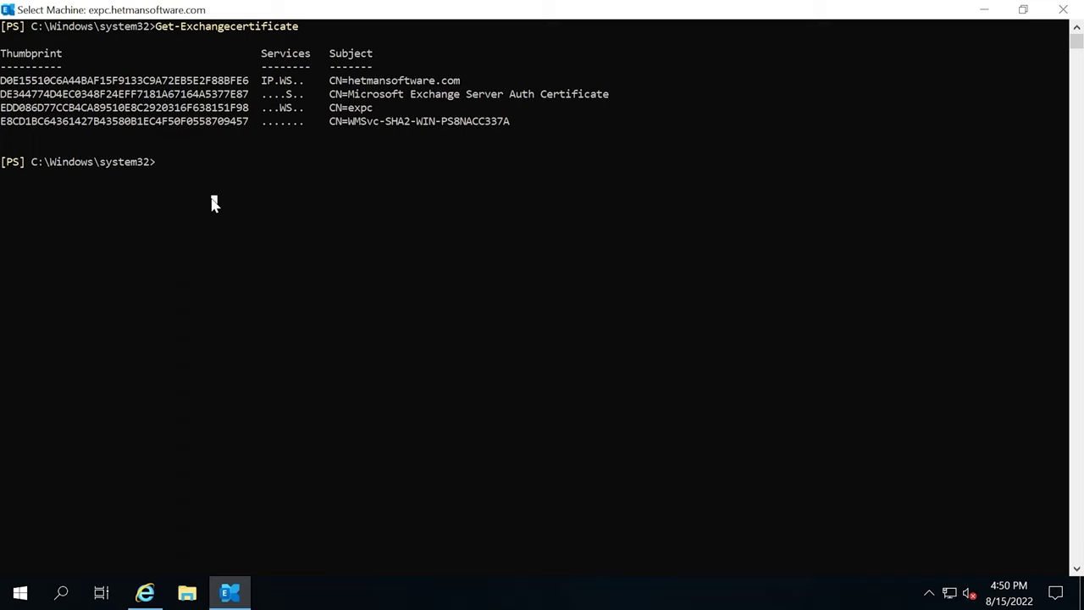
Run Get-ReceiveConnector on "Client Frontend*" listing Name, Fqdn and TlsCertificateName.
{"action": "type", "text": "Get-ReceiveConnector"}
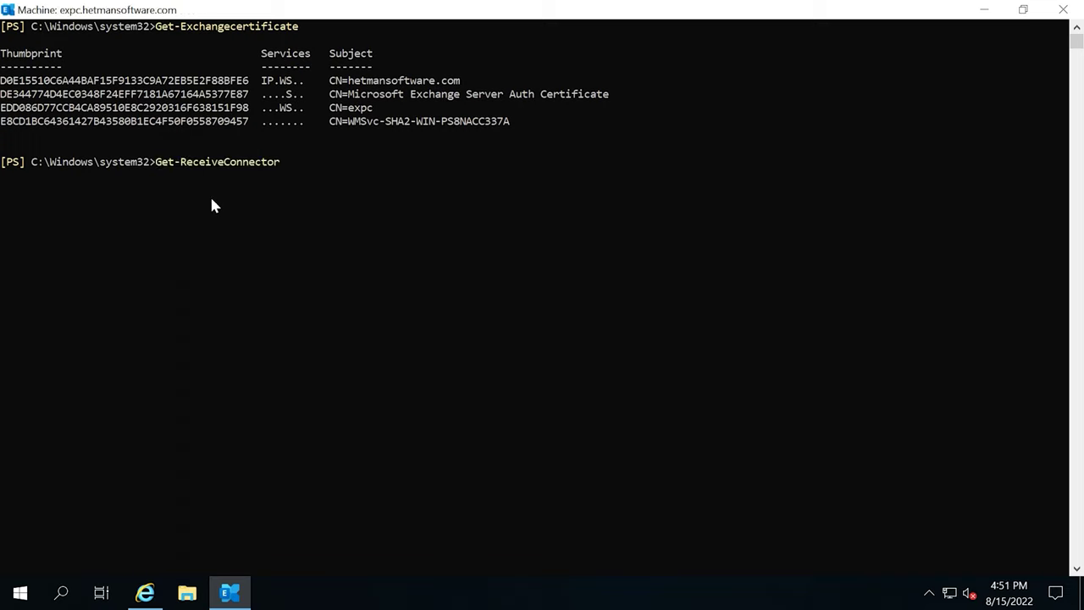
{"action": "type", "text": " -Identity \"Client Frontend*\" | Format-List Name,Fqdn,TlsCertificateName"}
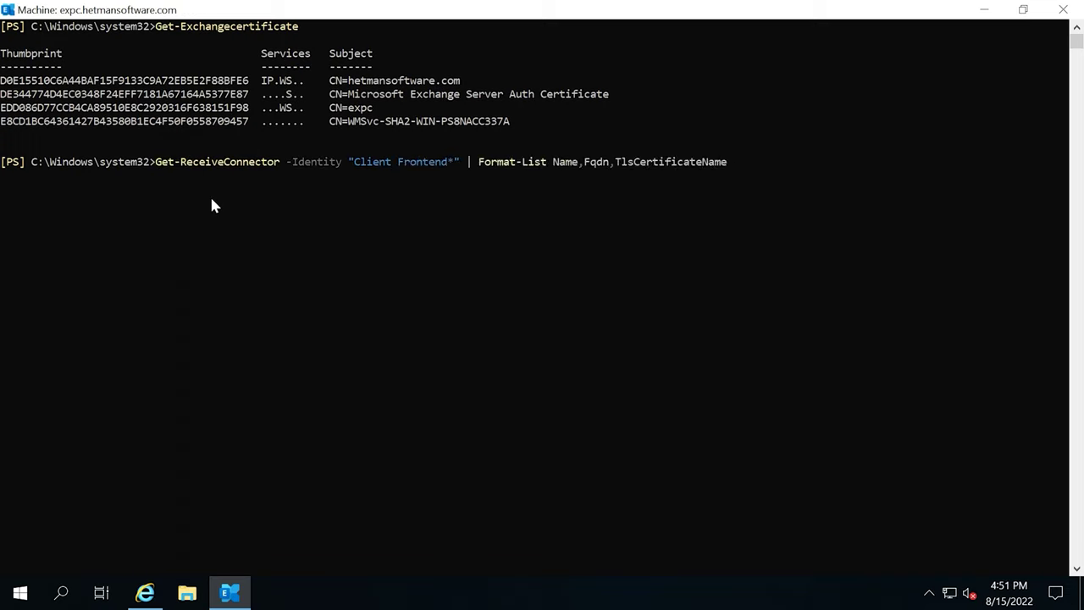
{"action": "key", "text": "Return"}
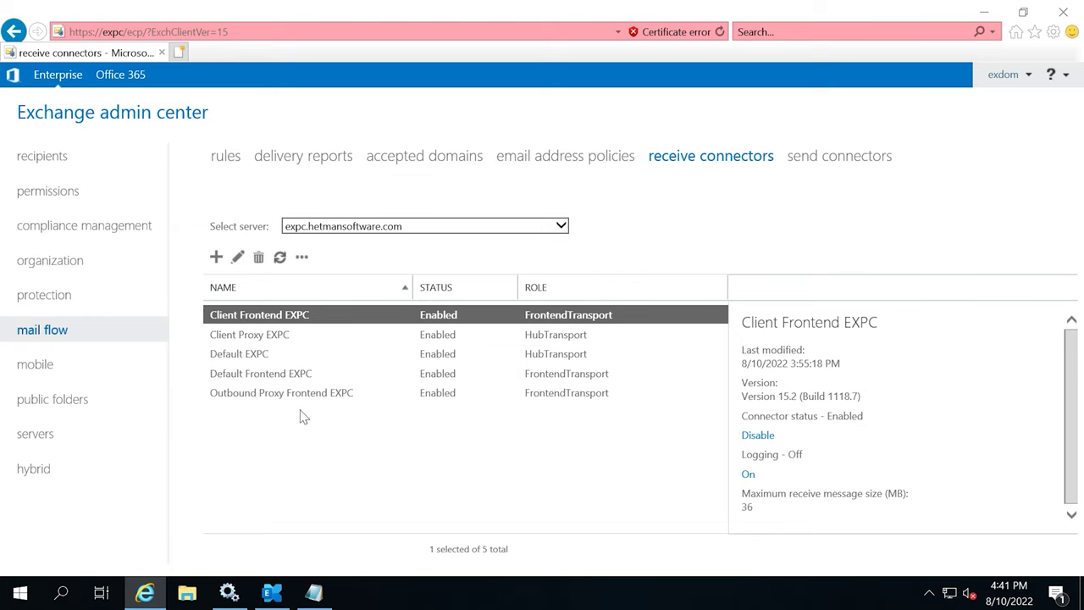
Open the test mailbox's features under recipients and highlight IMAP and POP3 as Enabled.
{"action": "left_click", "coordinate": [57, 161]}
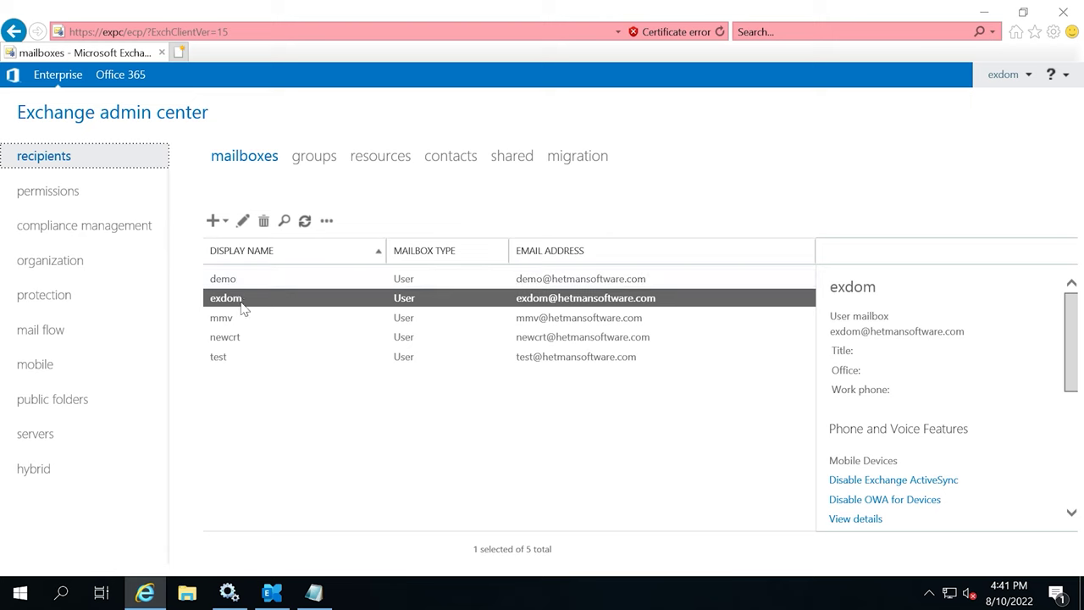
{"action": "double_click", "coordinate": [231, 364]}
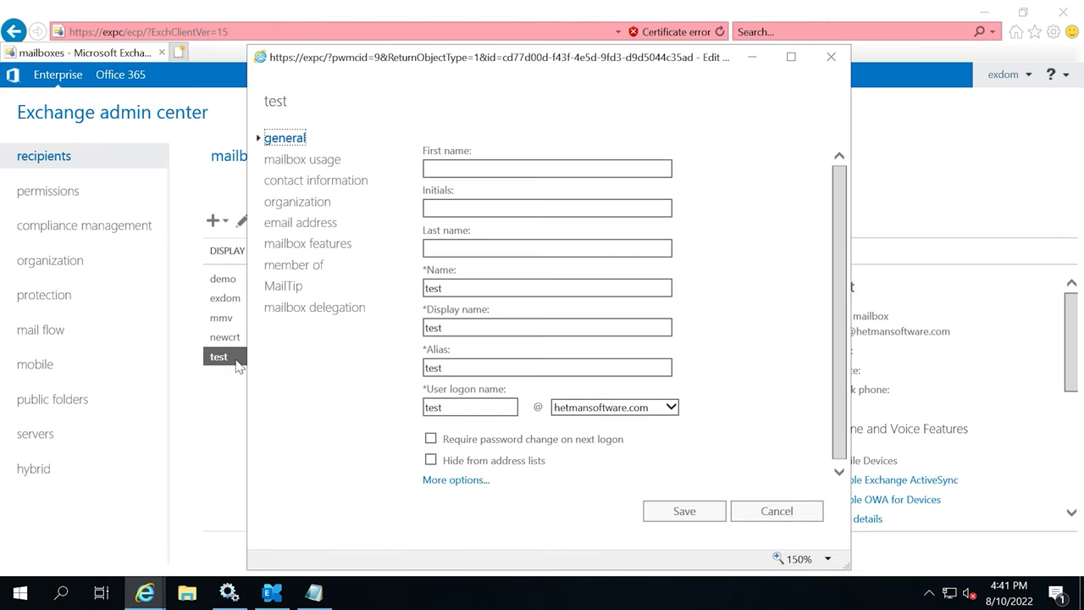
{"action": "left_click", "coordinate": [320, 248]}
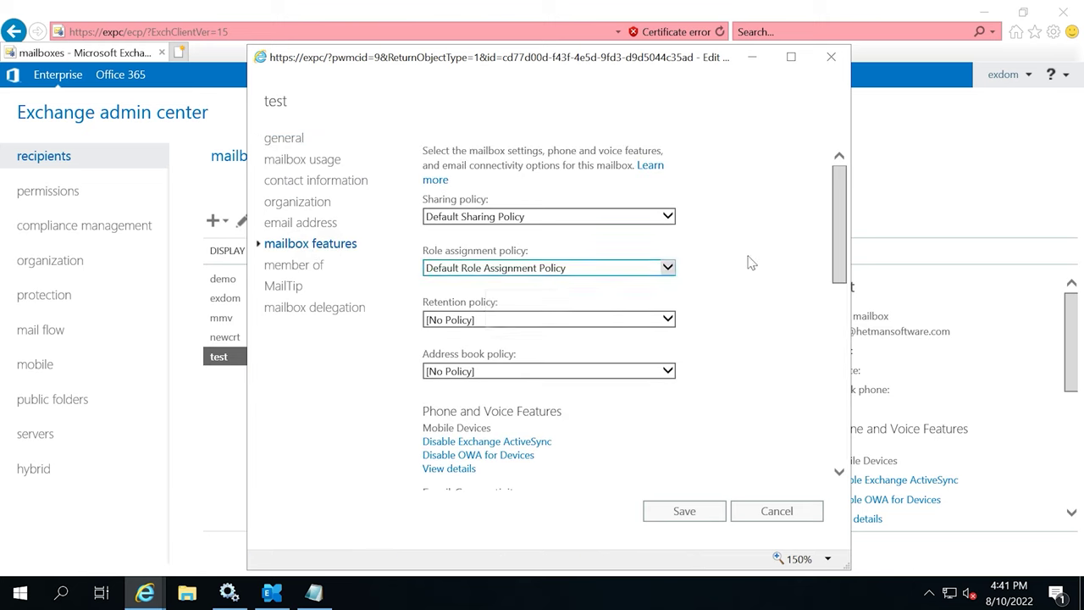
{"action": "scroll", "coordinate": [684, 326], "scroll_direction": "down", "scroll_amount": 5}
{"action": "scroll", "coordinate": [647, 334], "scroll_direction": "up", "scroll_amount": 1}
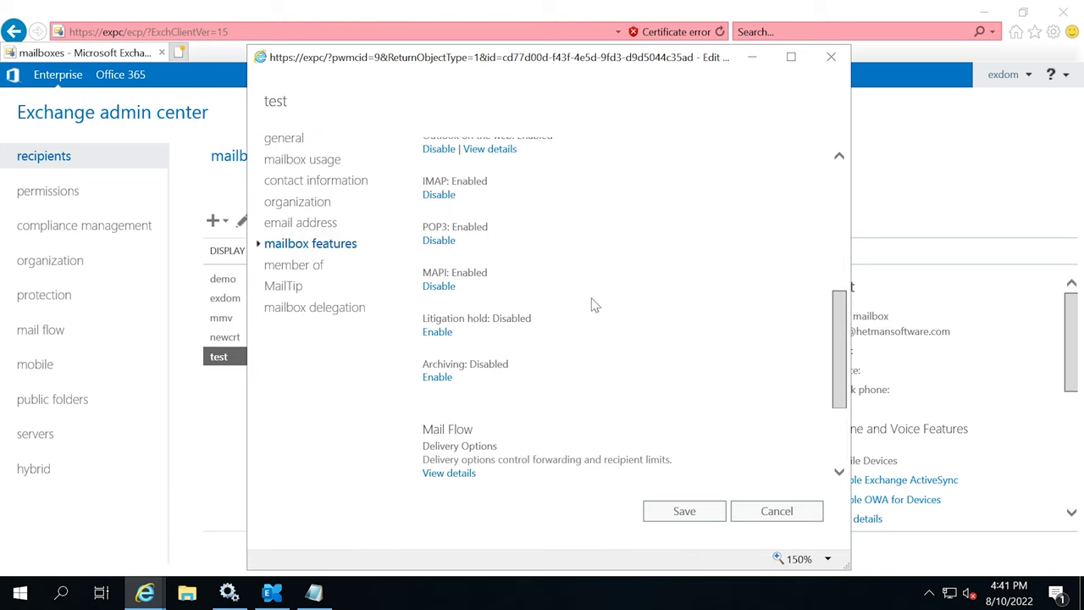
{"action": "left_click_drag", "start_coordinate": [487, 181], "coordinate": [450, 181]}
{"action": "left_click_drag", "start_coordinate": [489, 227], "coordinate": [455, 234]}
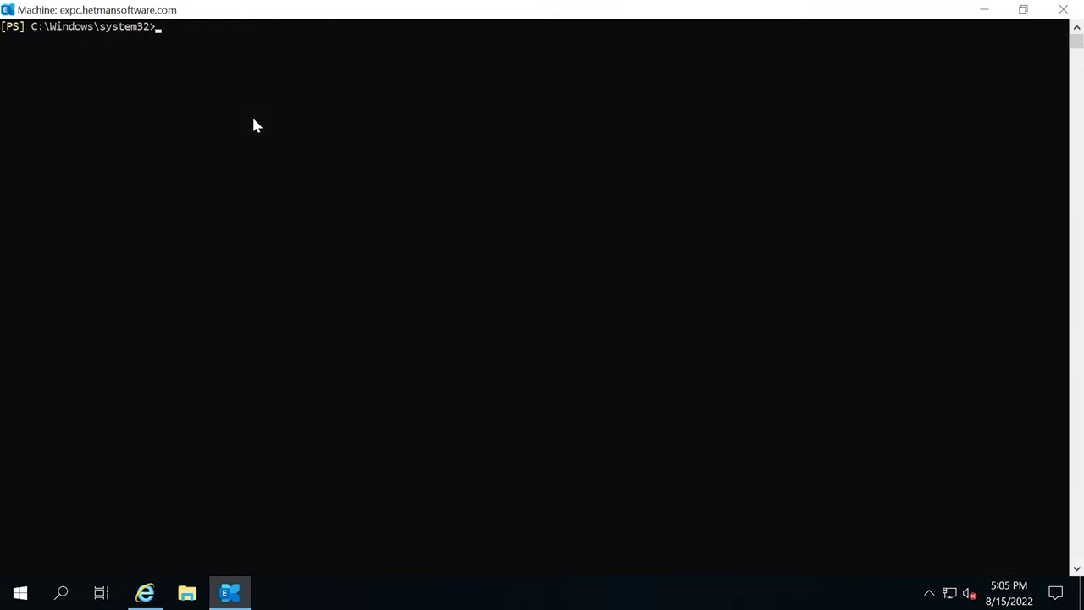
Run Test-PopConnectivity against server expc in light mode using the test mailbox credentials.
{"action": "key", "text": "ctrl+v"}
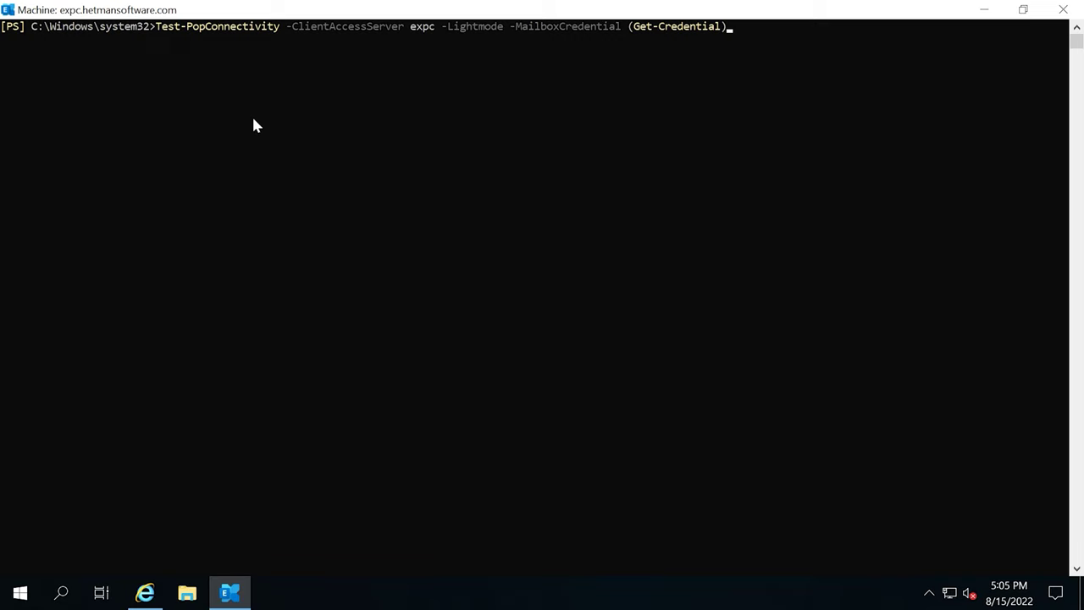
{"action": "key", "text": "Return"}
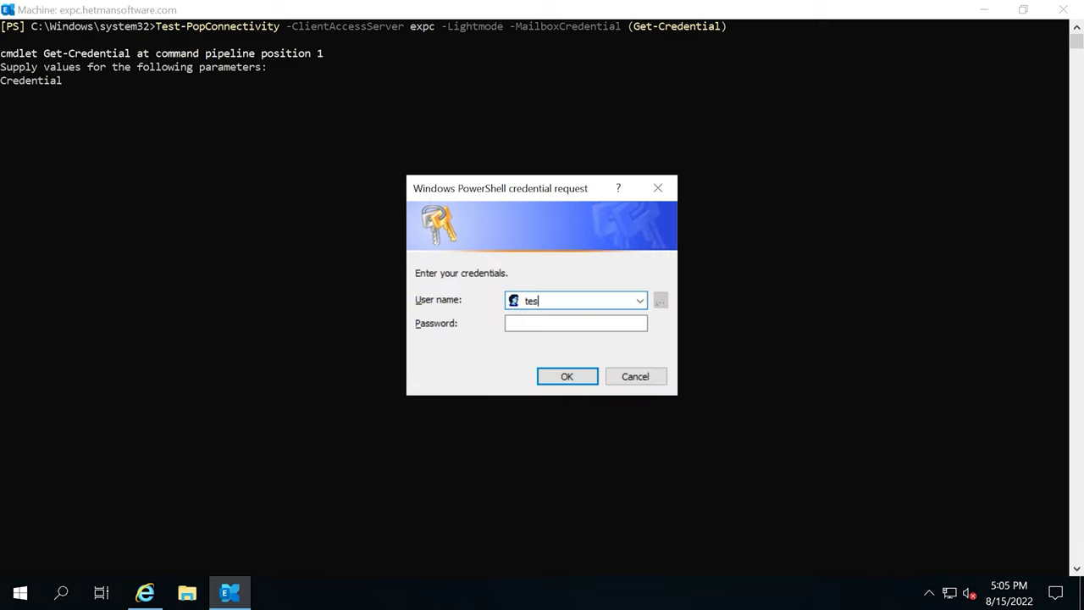
{"action": "key", "text": "Tab"}
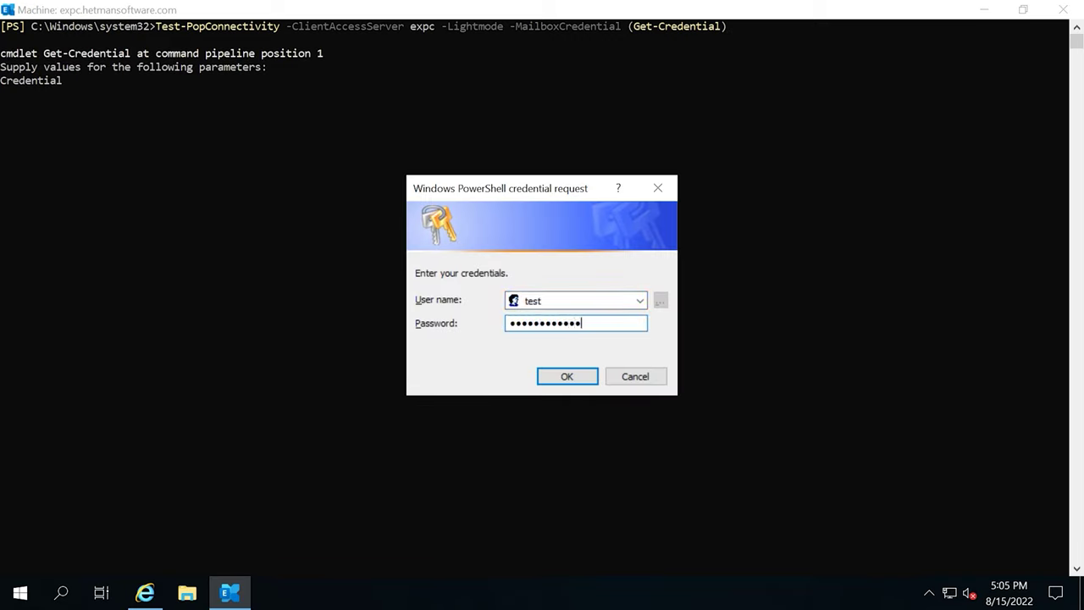
{"action": "key", "text": "Return"}
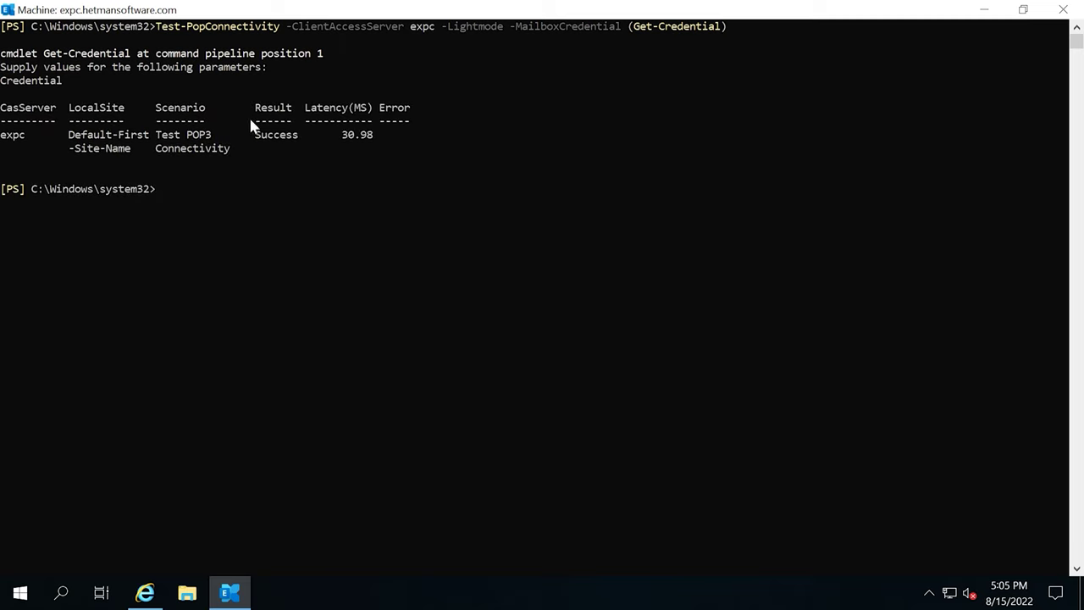
Rerun the same check as Test-ImapConnectivity, signing in as user 'test' with its password.
{"action": "key", "text": "Up"}
{"action": "key", "text": "Home"}
{"action": "key", "text": "Right"}
{"action": "key", "text": "Right"}
{"action": "key", "text": "Right"}
{"action": "key", "text": "Right"}
{"action": "key", "text": "Right"}
{"action": "key", "text": "Right"}
{"action": "key", "text": "Right"}
{"action": "key", "text": "Right"}
{"action": "key", "text": "BackSpace"}
{"action": "key", "text": "BackSpace"}
{"action": "key", "text": "BackSpace"}
{"action": "type", "text": "Imap"}
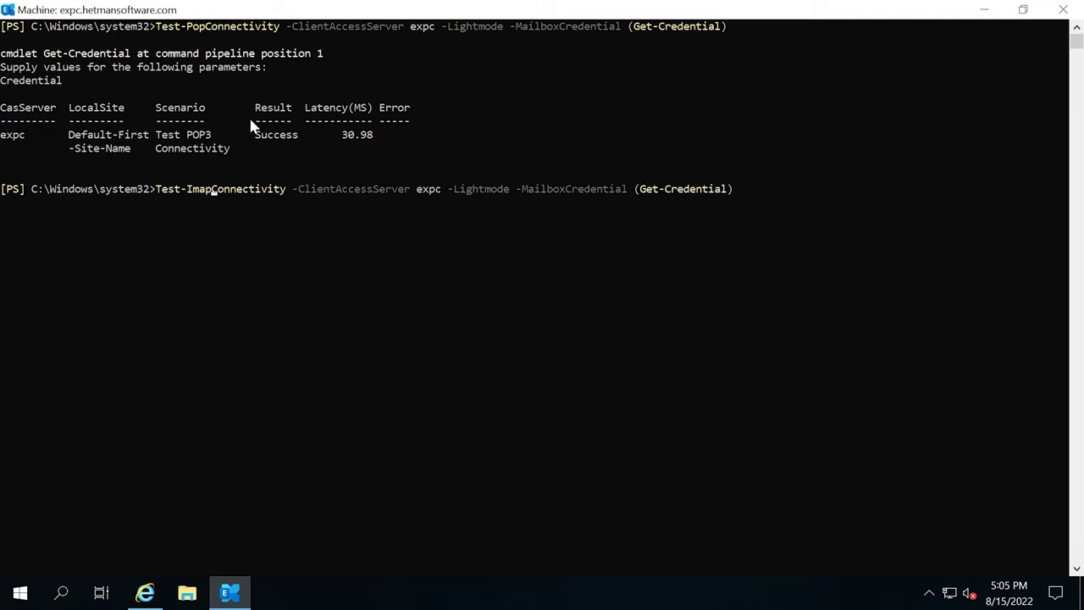
{"action": "key", "text": "Return"}
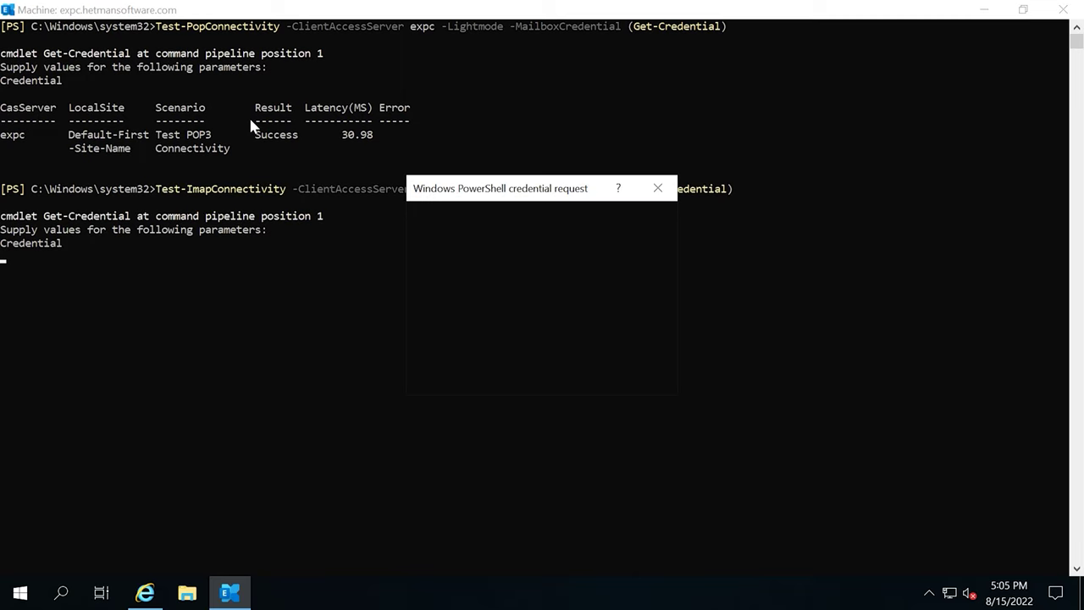
{"action": "type", "text": "test"}
{"action": "left_click", "coordinate": [576, 323]}
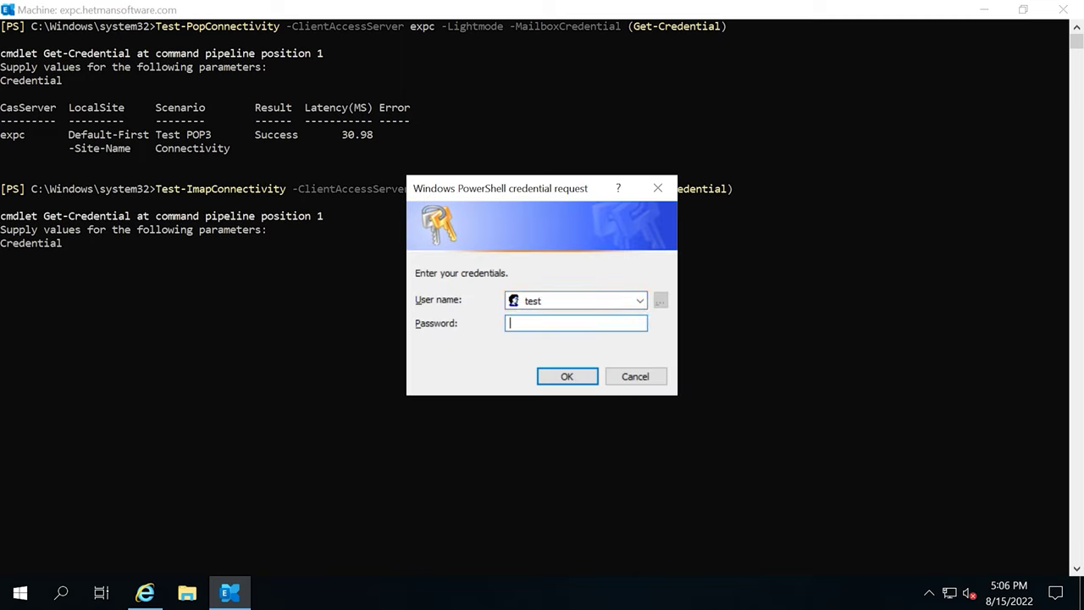
{"action": "key", "text": "Return"}
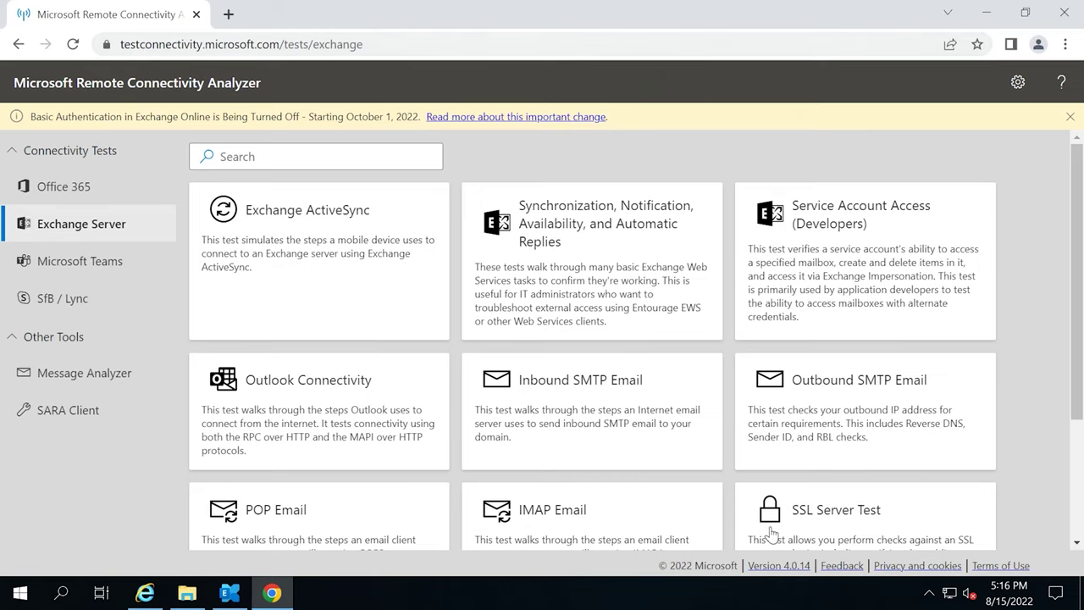
Run the IMAP Email test for mail.hetmansoftware.com as user 'test' with its password, accepting the notice.
{"action": "left_click", "coordinate": [548, 519]}
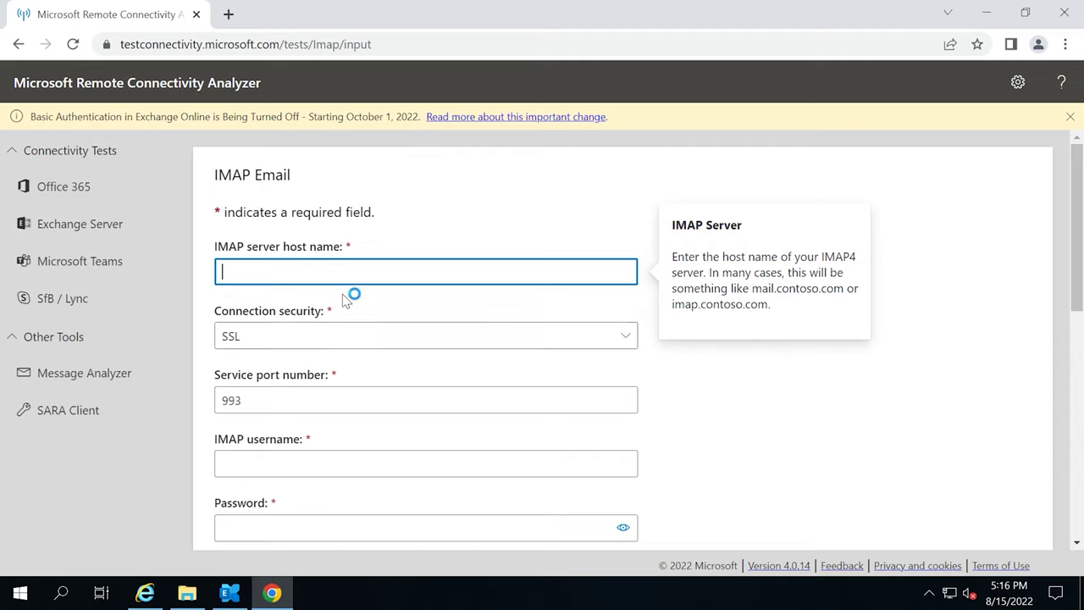
{"action": "type", "text": "mail.hetmansoftware.com"}
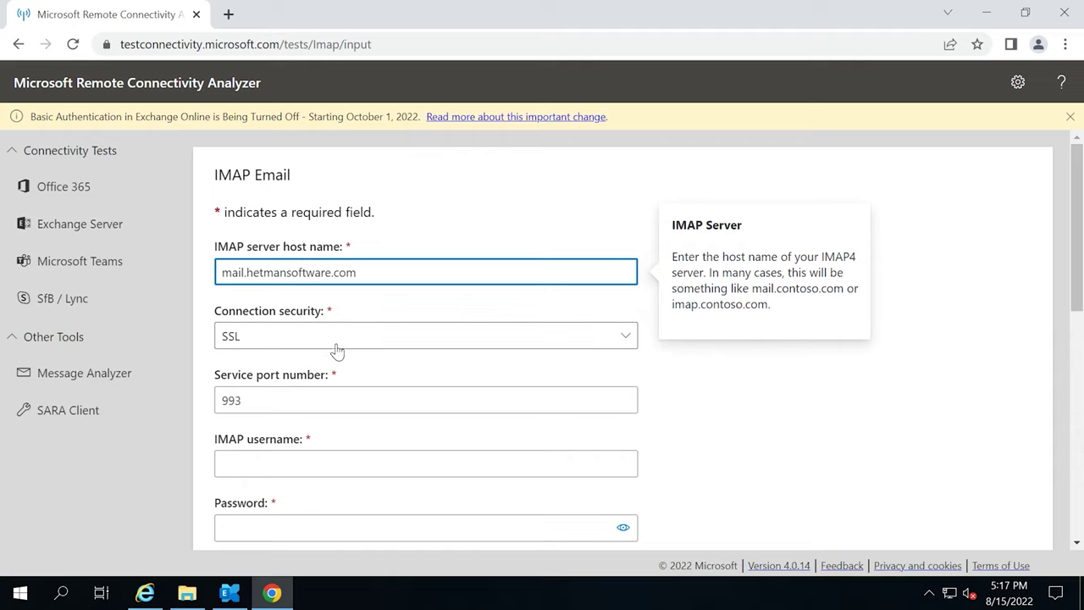
{"action": "scroll", "coordinate": [315, 415], "scroll_direction": "down", "scroll_amount": 1}
{"action": "left_click", "coordinate": [296, 378]}
{"action": "type", "text": "test"}
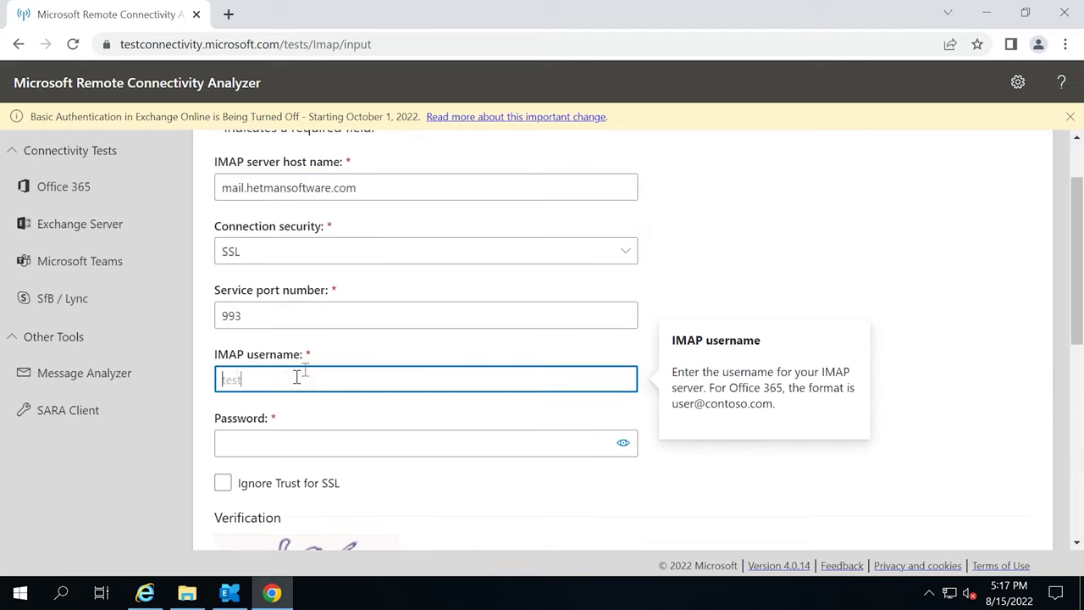
{"action": "left_click", "coordinate": [296, 442]}
{"action": "key", "text": "ctrl+v"}
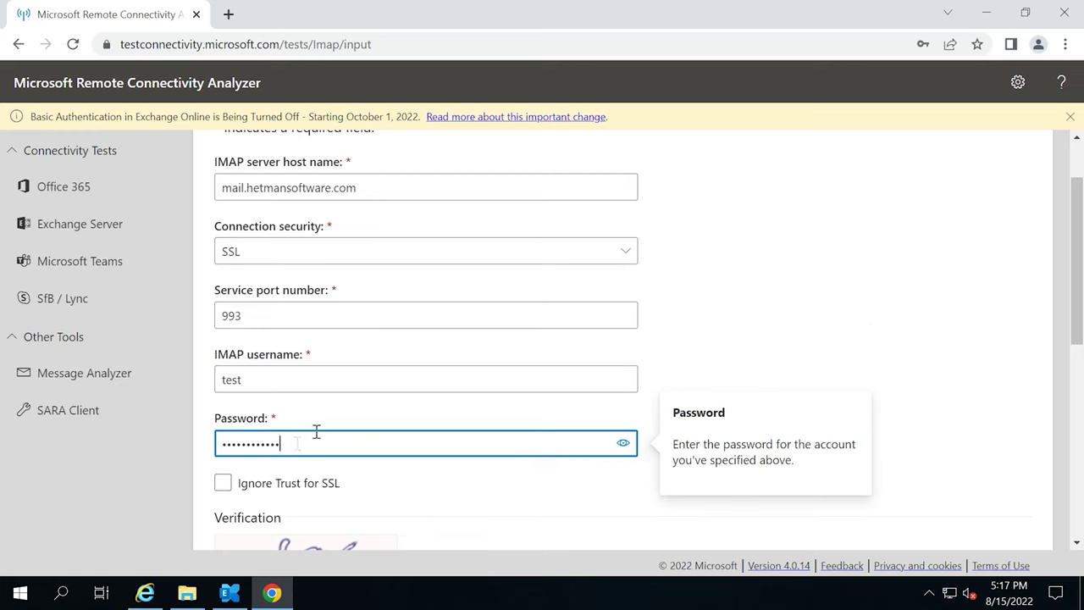
{"action": "scroll", "coordinate": [283, 474], "scroll_direction": "down", "scroll_amount": 2}
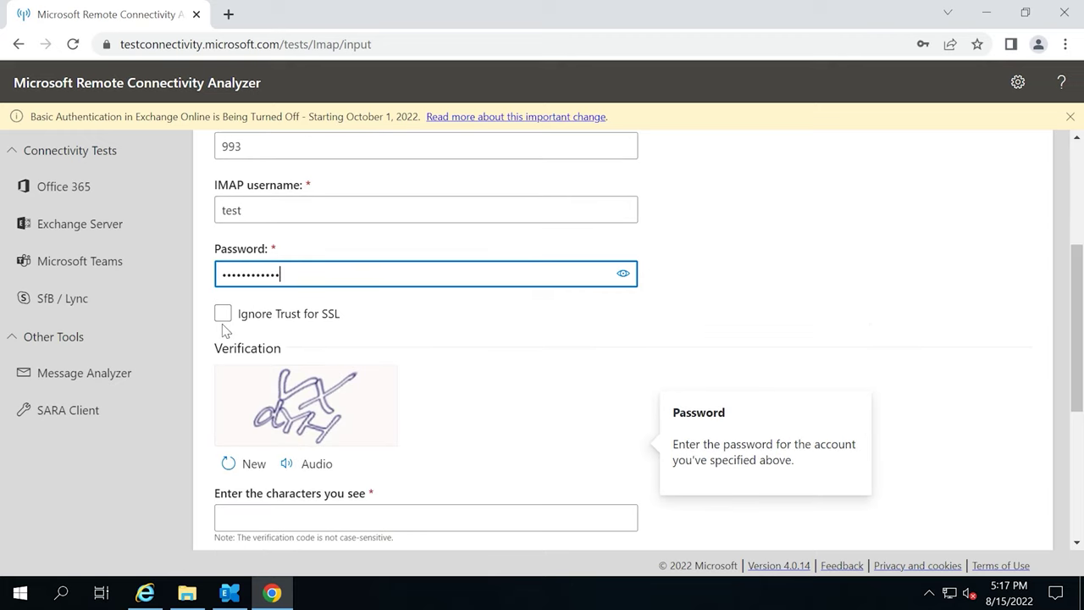
{"action": "scroll", "coordinate": [240, 376], "scroll_direction": "down", "scroll_amount": 1}
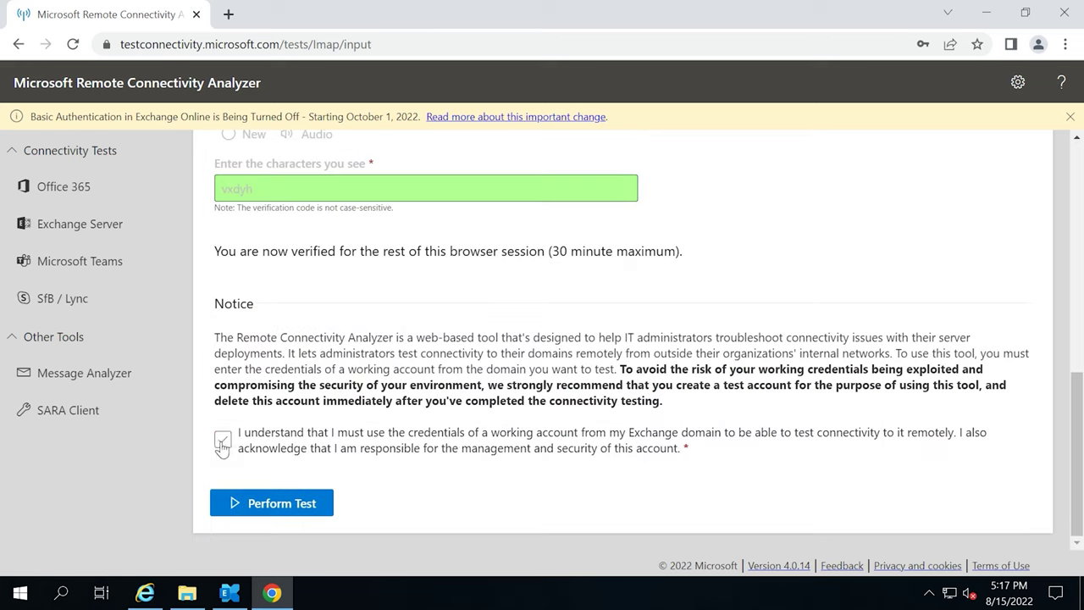
{"action": "left_click", "coordinate": [223, 439]}
{"action": "left_click", "coordinate": [286, 513]}
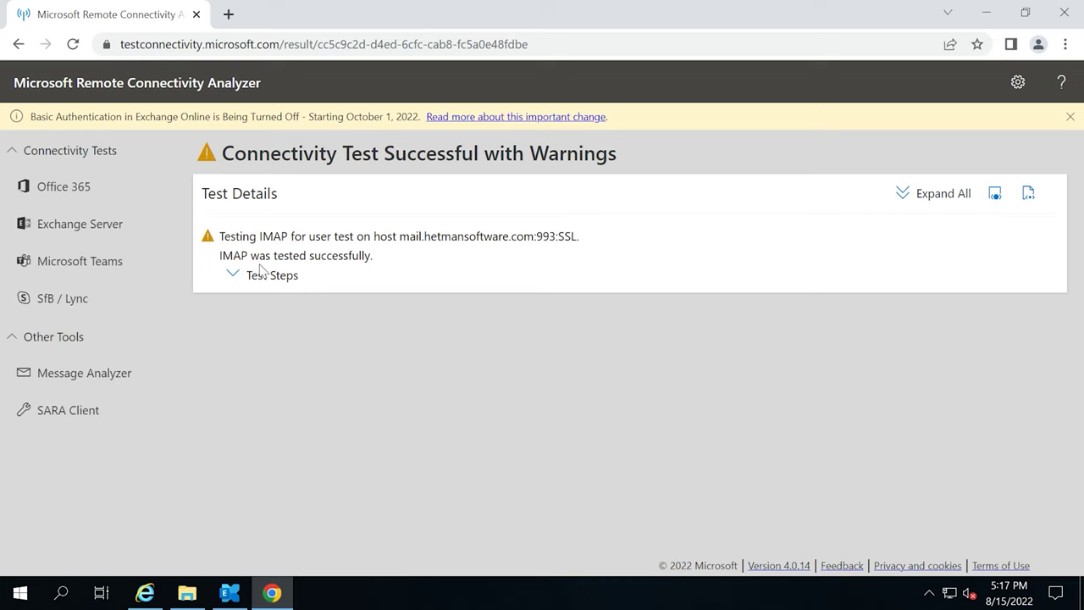
Expand the SSL certificate trust results and highlight the Root Certificate Update warning explanation.
{"action": "left_click", "coordinate": [233, 273]}
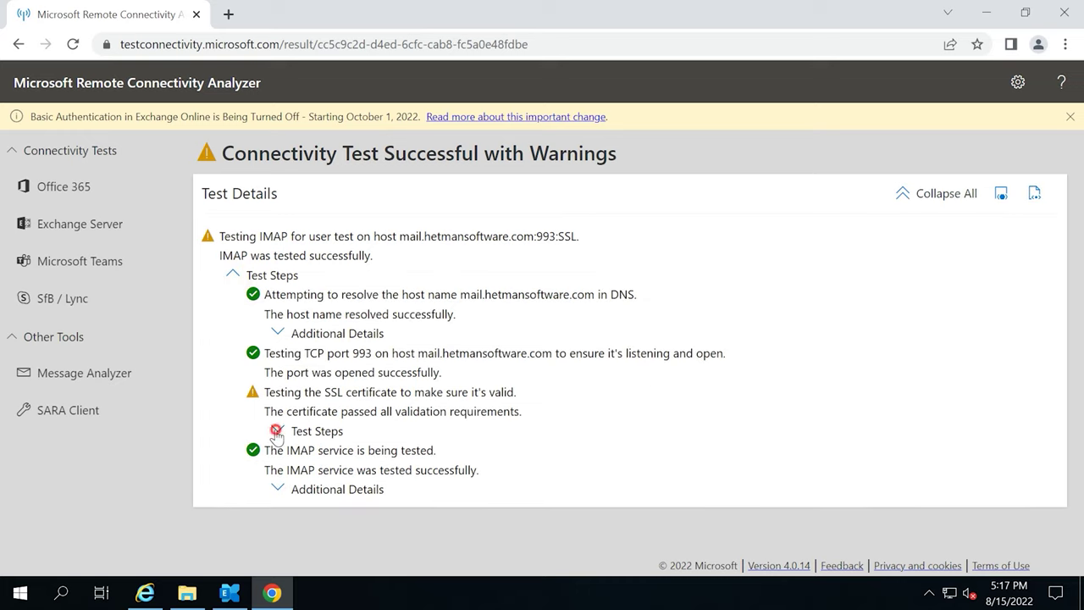
{"action": "left_click", "coordinate": [277, 430]}
{"action": "scroll", "coordinate": [309, 441], "scroll_direction": "down", "scroll_amount": 4}
{"action": "left_click", "coordinate": [321, 417]}
{"action": "scroll", "coordinate": [314, 423], "scroll_direction": "down", "scroll_amount": 2}
{"action": "left_click", "coordinate": [367, 414]}
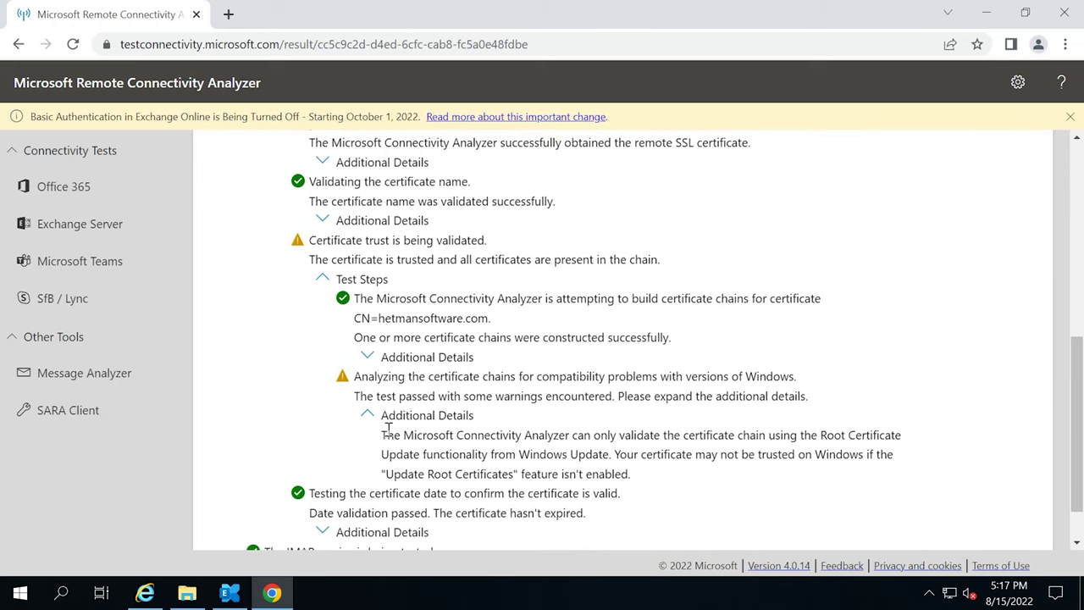
{"action": "scroll", "coordinate": [387, 431], "scroll_direction": "down", "scroll_amount": 1}
{"action": "left_click_drag", "start_coordinate": [381, 378], "coordinate": [637, 422]}
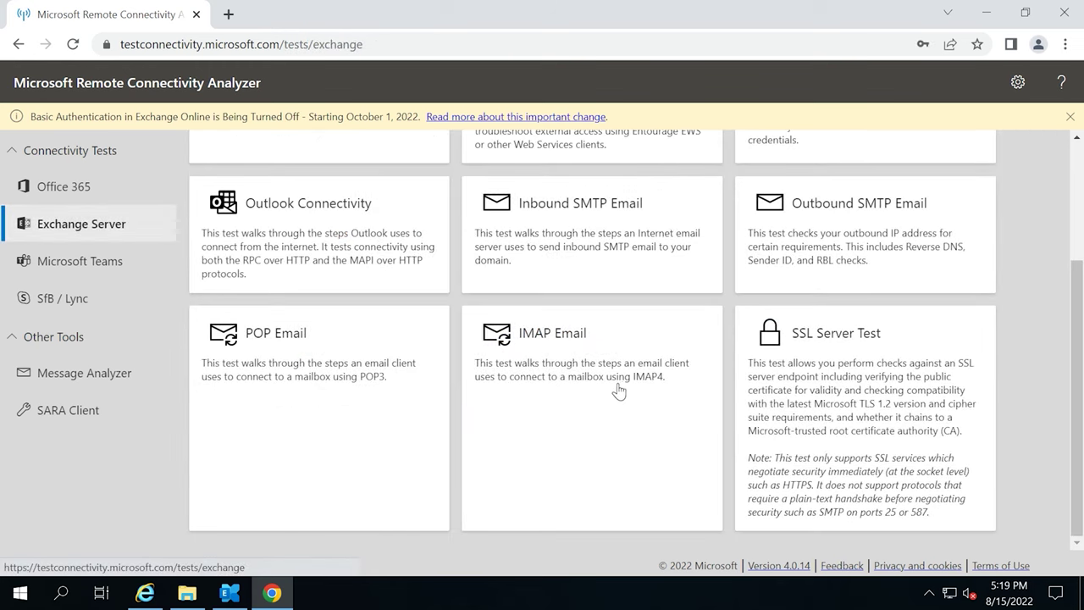
Run the POP Email test on port 995 with the prefilled host and credentials.
{"action": "left_click", "coordinate": [278, 340]}
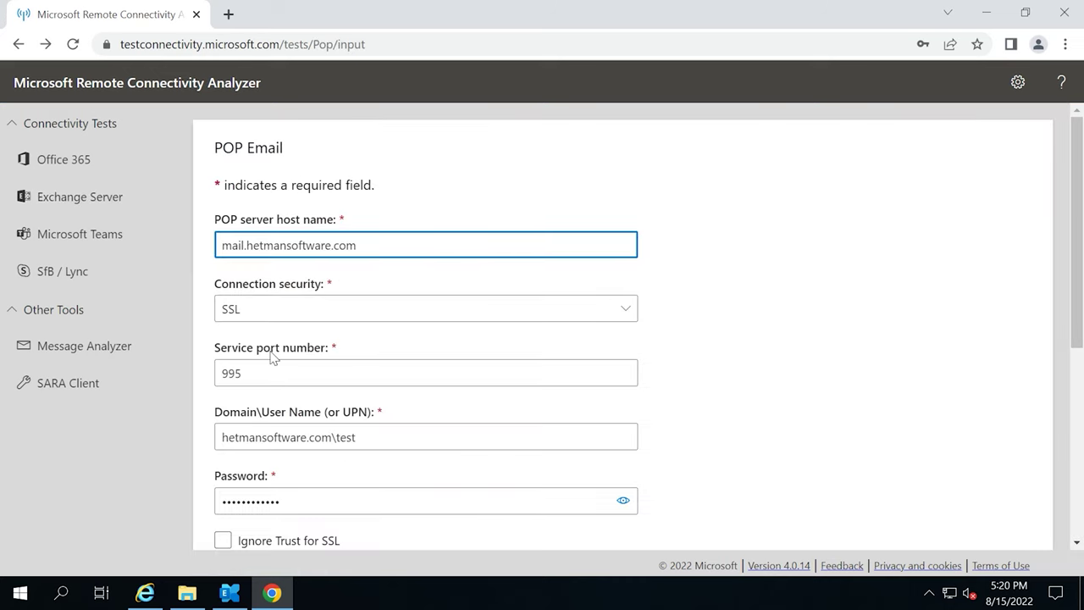
{"action": "scroll", "coordinate": [277, 359], "scroll_direction": "down", "scroll_amount": 1}
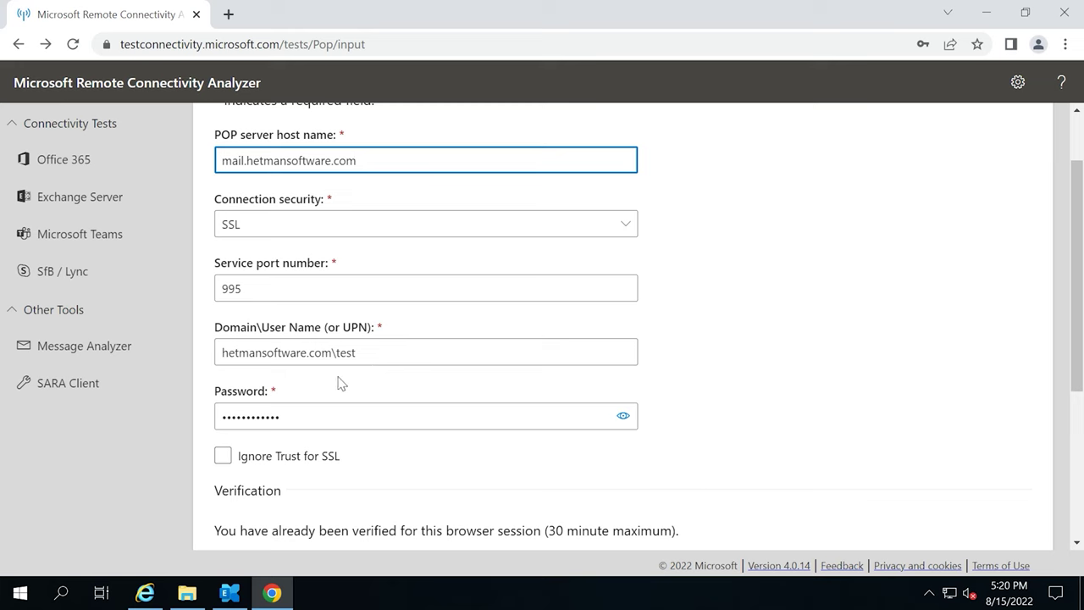
{"action": "scroll", "coordinate": [279, 443], "scroll_direction": "down", "scroll_amount": 3}
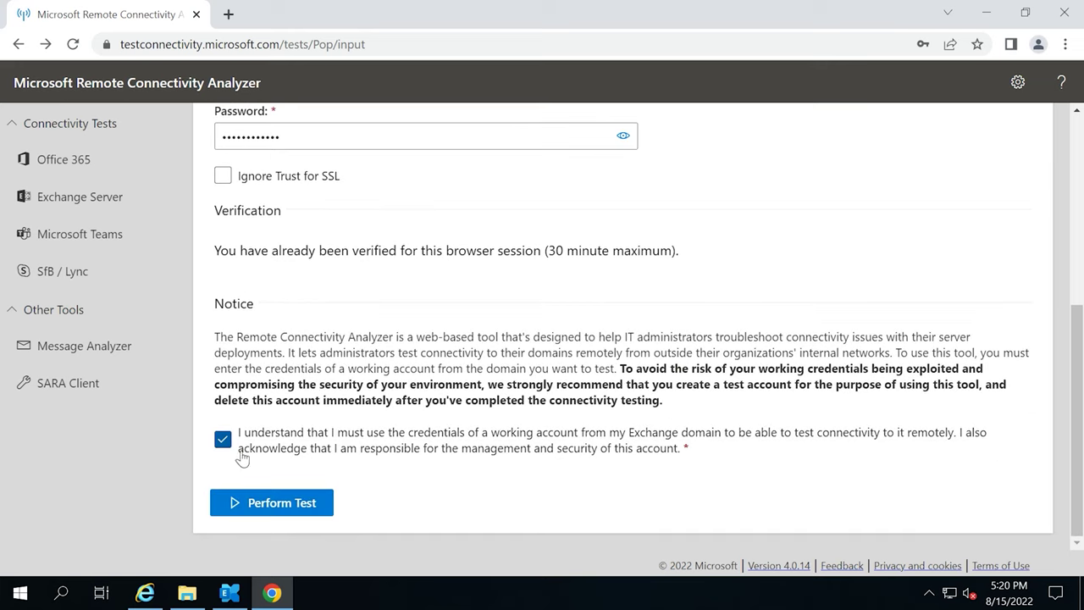
{"action": "left_click", "coordinate": [283, 512]}
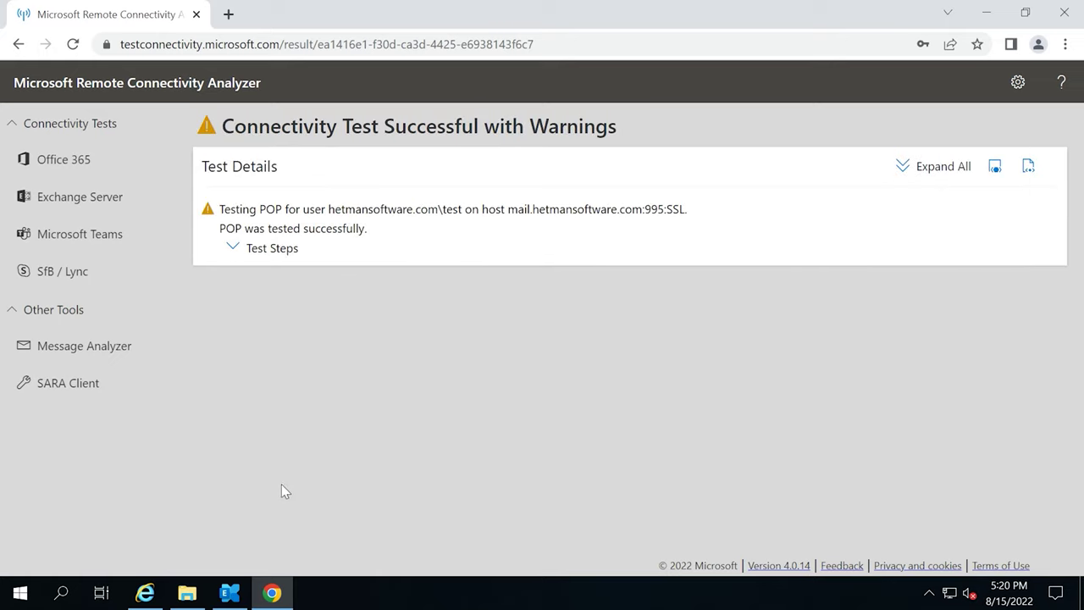
Expand the POP test's certificate trust details and highlight the Root Certificate Update note.
{"action": "left_click", "coordinate": [233, 247]}
{"action": "left_click", "coordinate": [278, 399]}
{"action": "scroll", "coordinate": [285, 448], "scroll_direction": "down", "scroll_amount": 4}
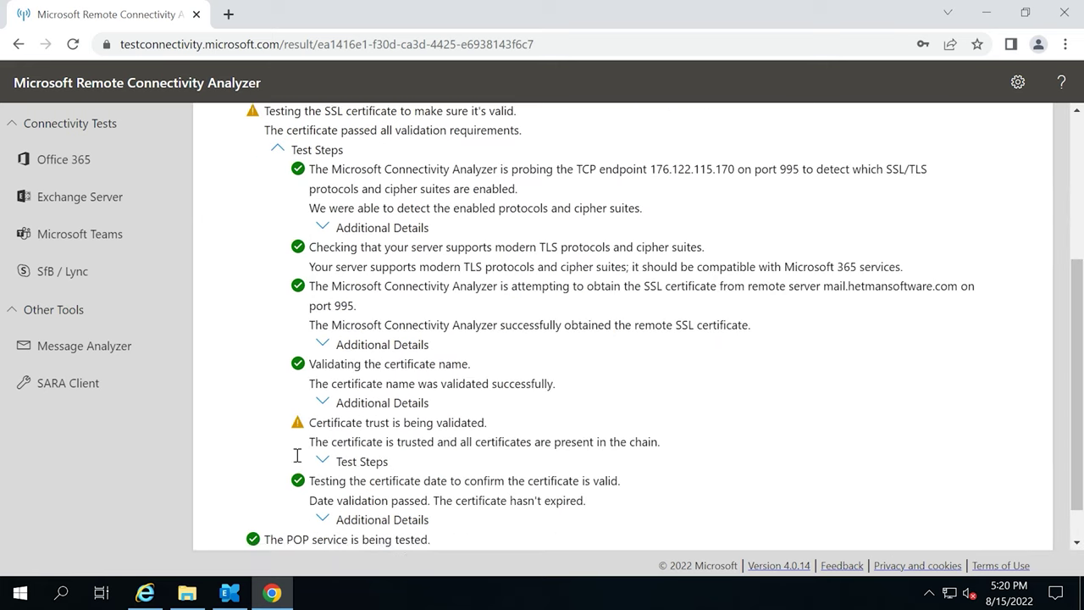
{"action": "left_click", "coordinate": [321, 415]}
{"action": "scroll", "coordinate": [320, 419], "scroll_direction": "down", "scroll_amount": 2}
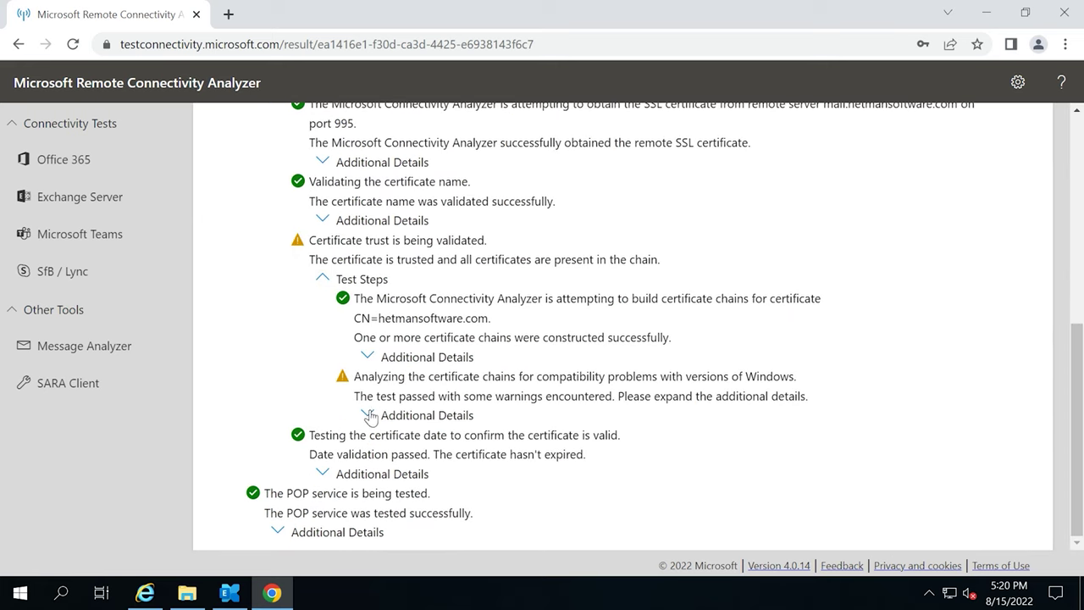
{"action": "left_click", "coordinate": [369, 414]}
{"action": "scroll", "coordinate": [385, 414], "scroll_direction": "down", "scroll_amount": 1}
{"action": "left_click_drag", "start_coordinate": [383, 378], "coordinate": [674, 416]}
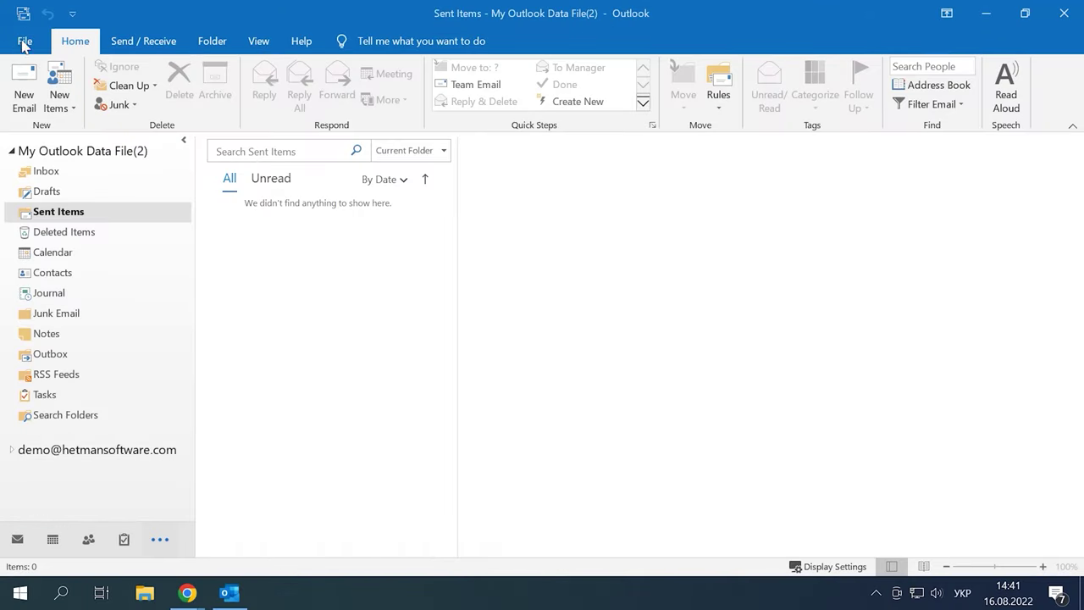
Start adding the test mailbox's e-mail address as a new Outlook account of type IMAP.
{"action": "left_click", "coordinate": [24, 43]}
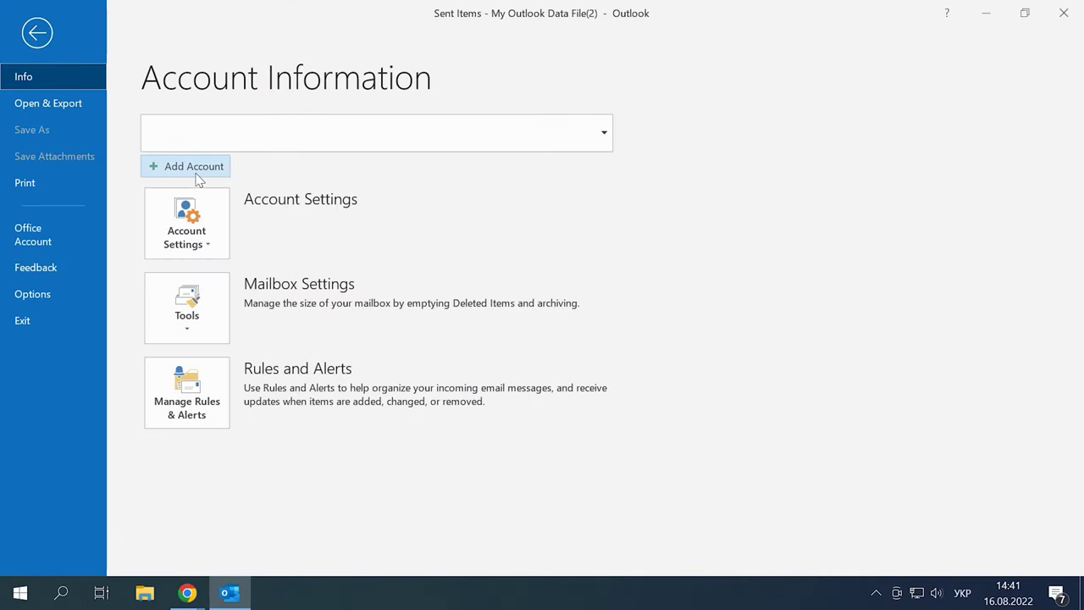
{"action": "left_click", "coordinate": [196, 174]}
{"action": "key", "text": "alt+shift"}
{"action": "key", "text": "ctrl+v"}
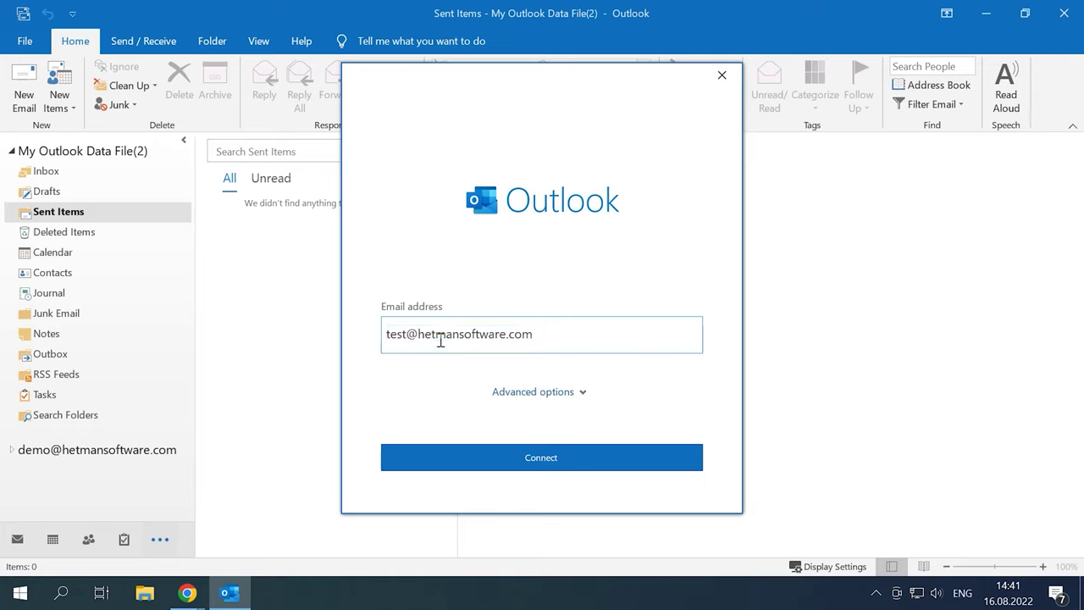
{"action": "left_click", "coordinate": [557, 466]}
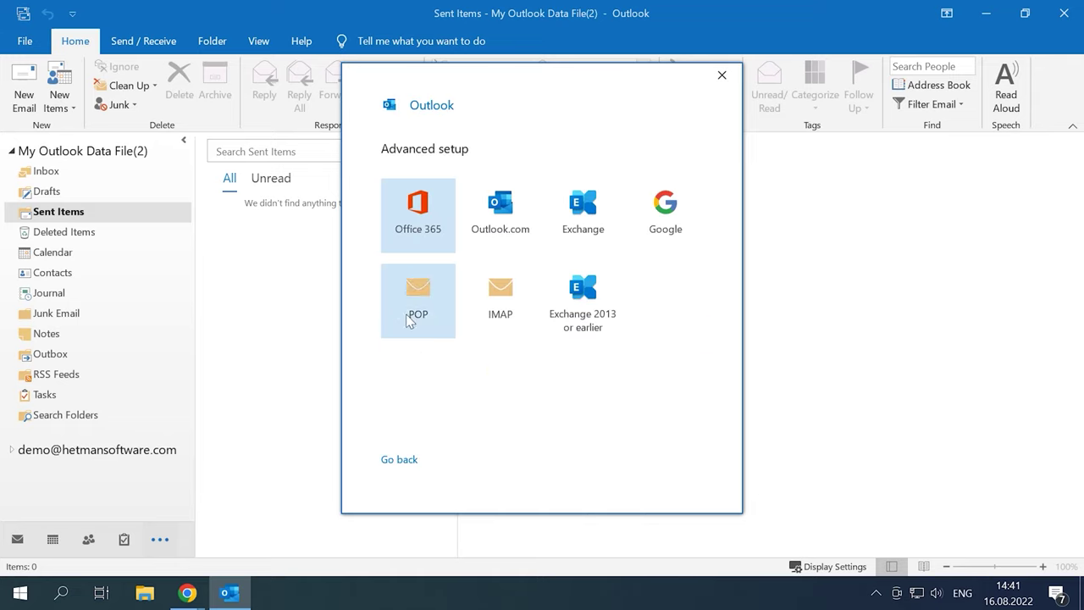
{"action": "left_click", "coordinate": [509, 322]}
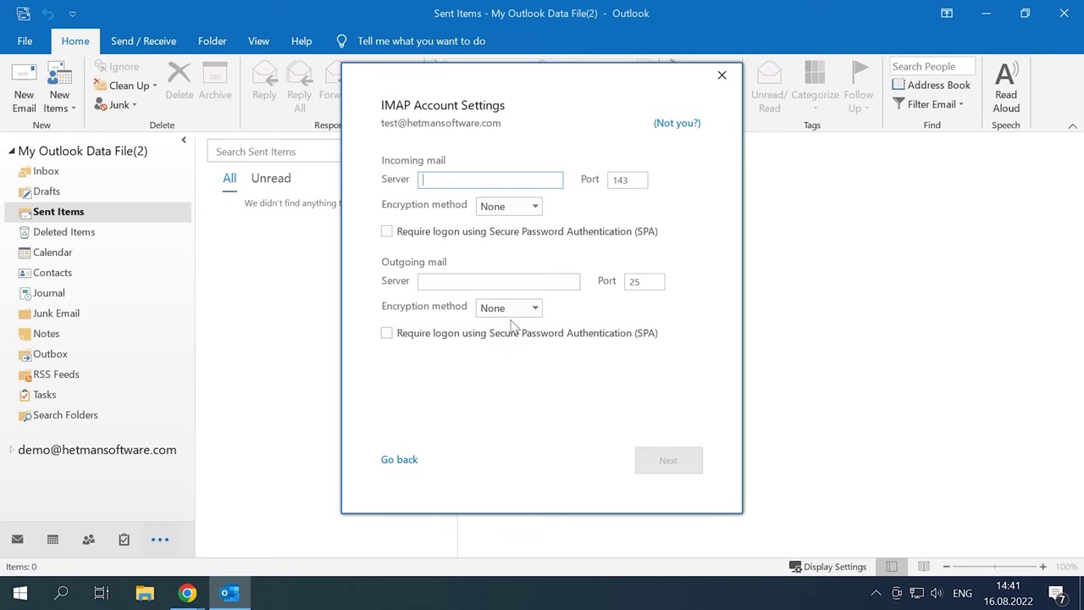
Set incoming and outgoing servers to mail.hetmansoftware.com, both with Auto encryption.
{"action": "type", "text": "mail.hetmansoftware.com"}
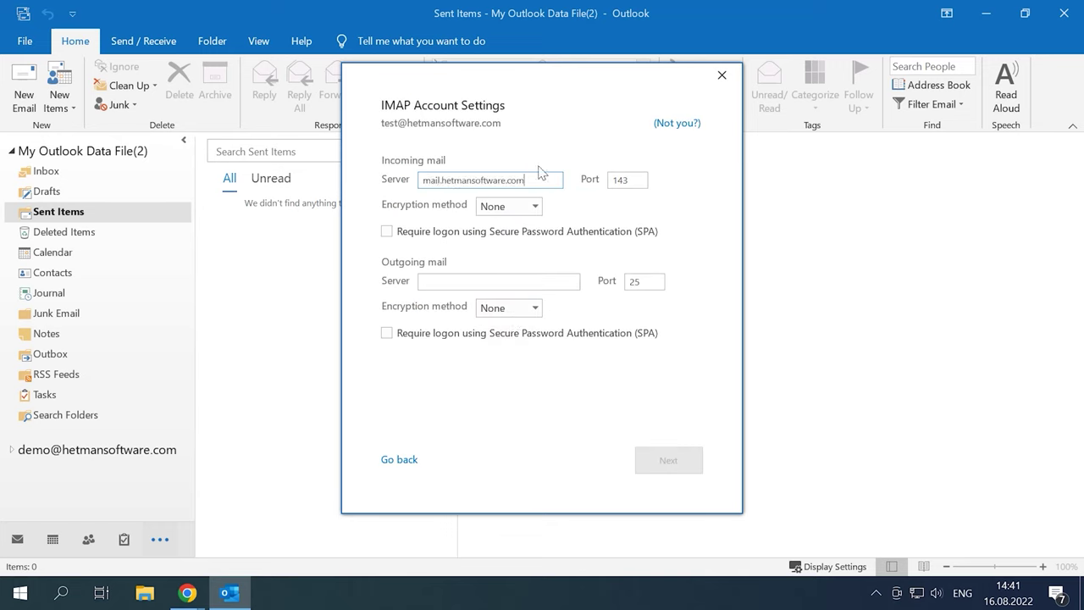
{"action": "double_click", "coordinate": [551, 177]}
{"action": "key", "text": "ctrl+c"}
{"action": "left_click", "coordinate": [539, 208]}
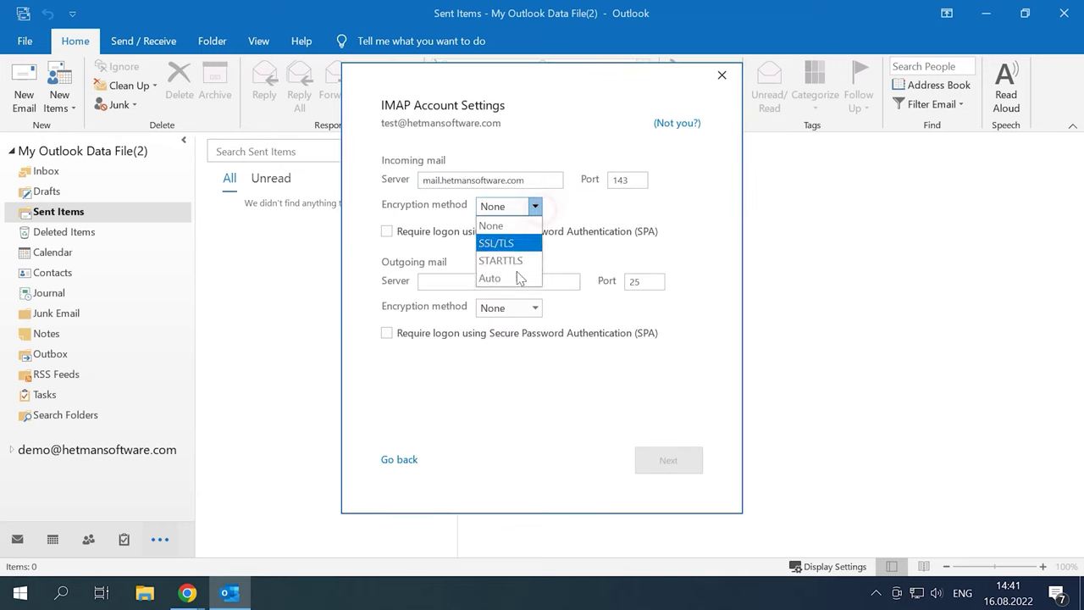
{"action": "left_click", "coordinate": [501, 276]}
{"action": "left_click", "coordinate": [502, 279]}
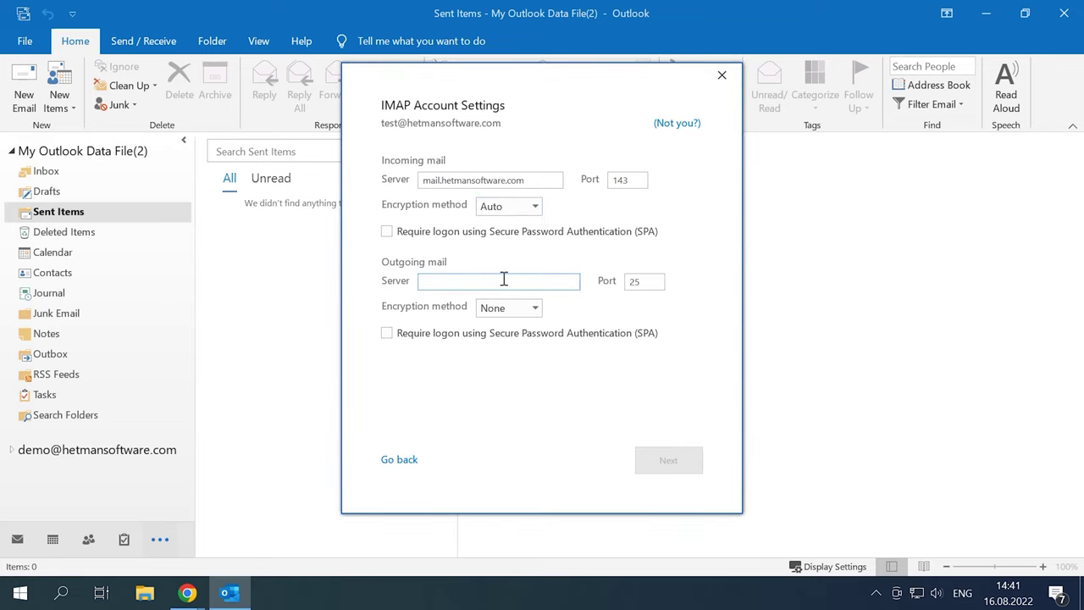
{"action": "key", "text": "ctrl+v"}
{"action": "left_click", "coordinate": [535, 308]}
{"action": "left_click", "coordinate": [513, 378]}
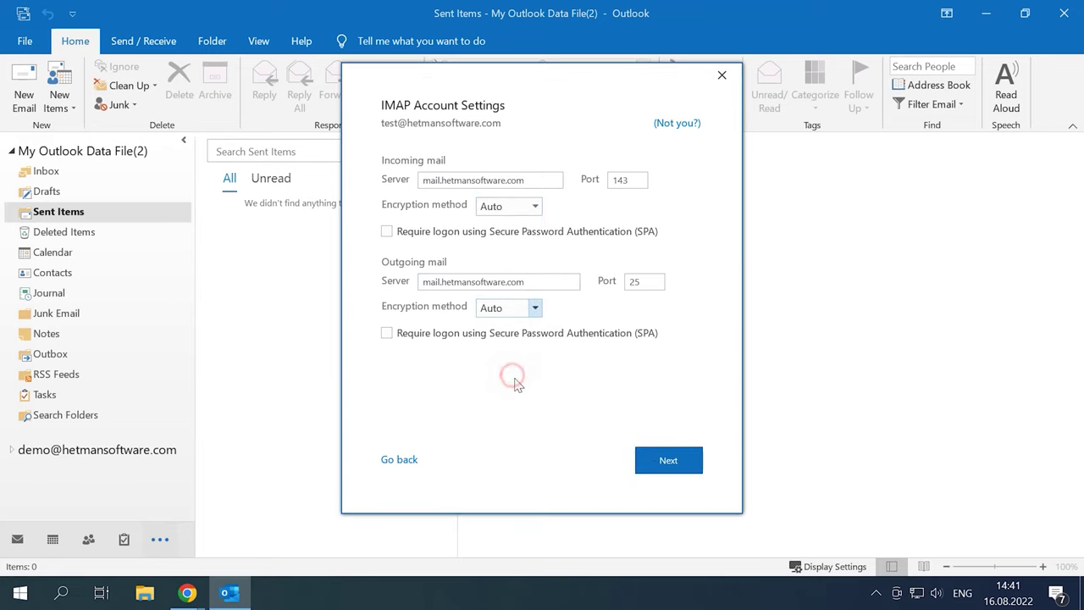
{"action": "left_click", "coordinate": [673, 477]}
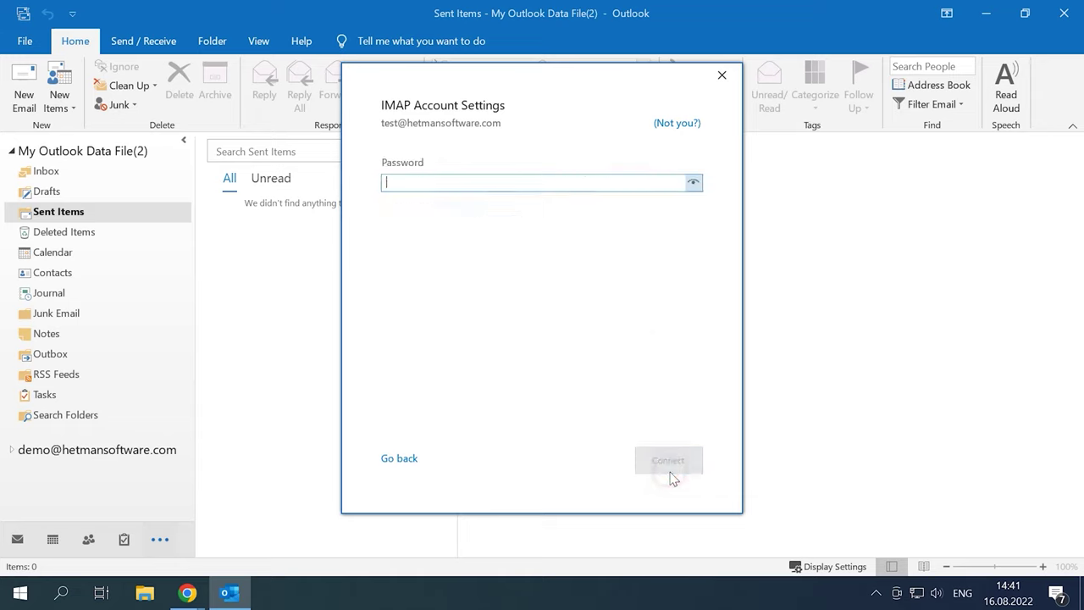
Enter the account password to complete setup, then compose and send the TEST email.
{"action": "key", "text": "ctrl+v"}
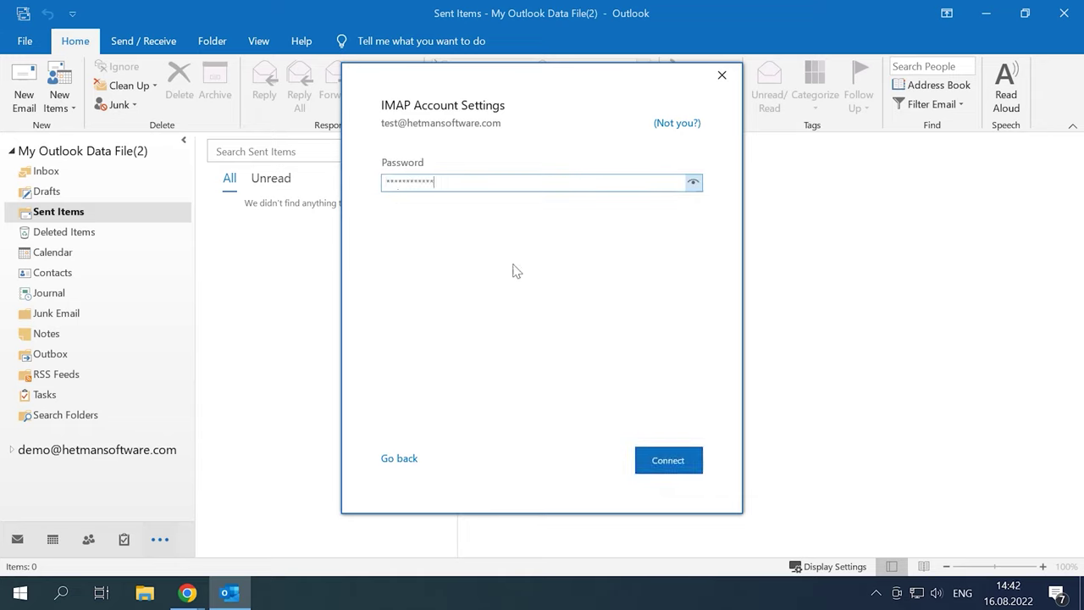
{"action": "left_click", "coordinate": [684, 476]}
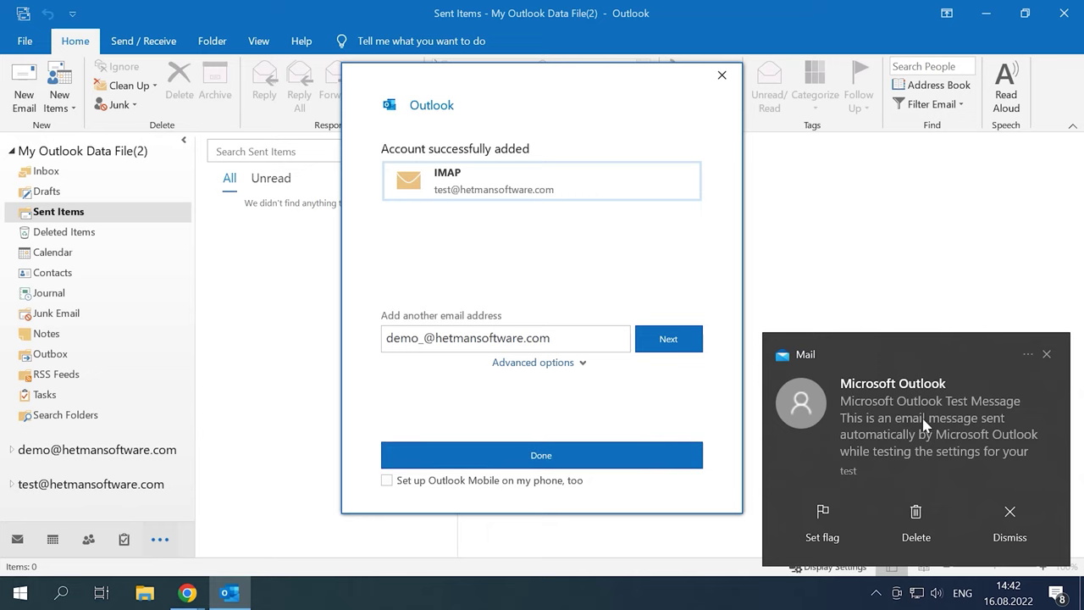
{"action": "left_click", "coordinate": [1047, 354]}
{"action": "left_click", "coordinate": [542, 453]}
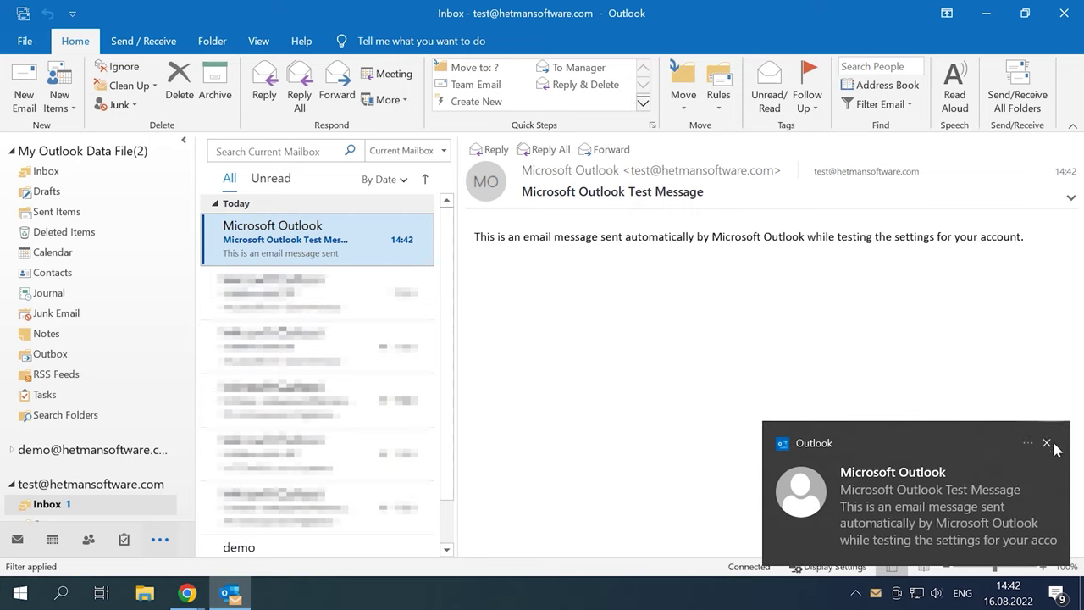
{"action": "left_click", "coordinate": [1046, 442]}
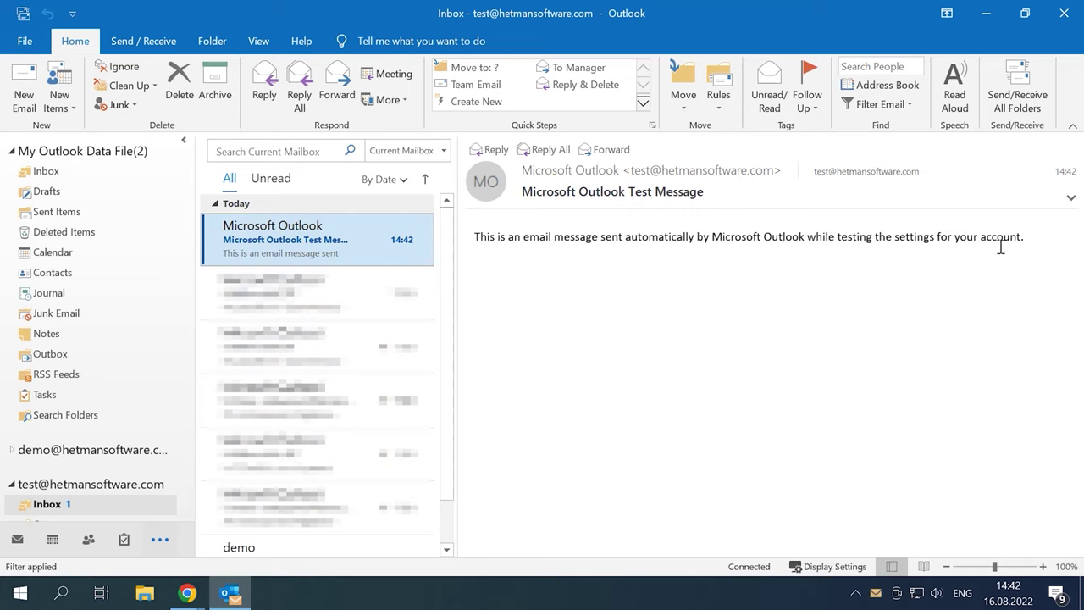
{"action": "left_click", "coordinate": [24, 87]}
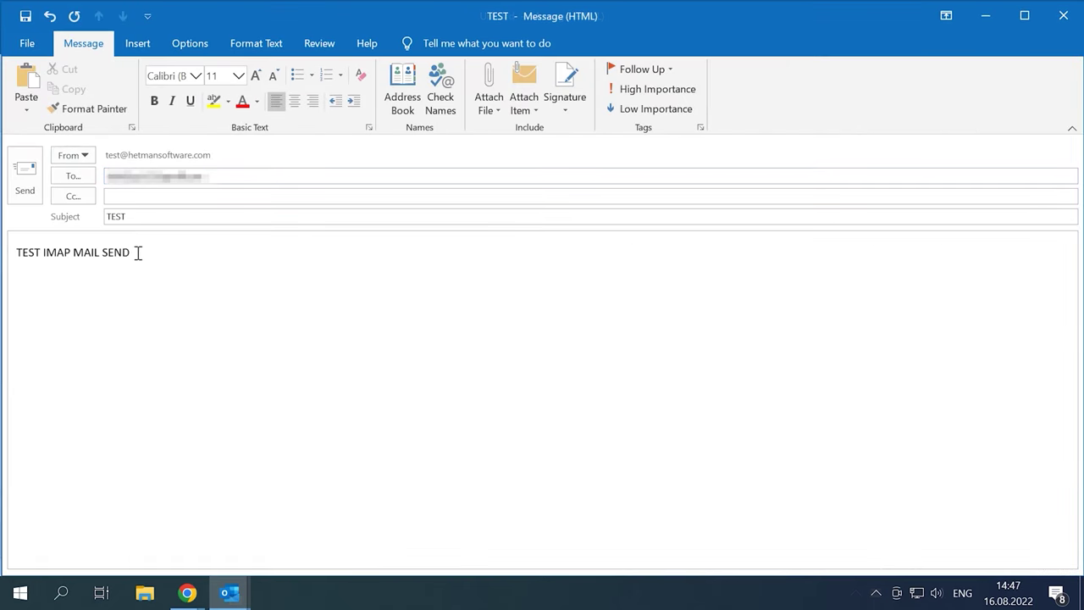
{"action": "left_click", "coordinate": [25, 192]}
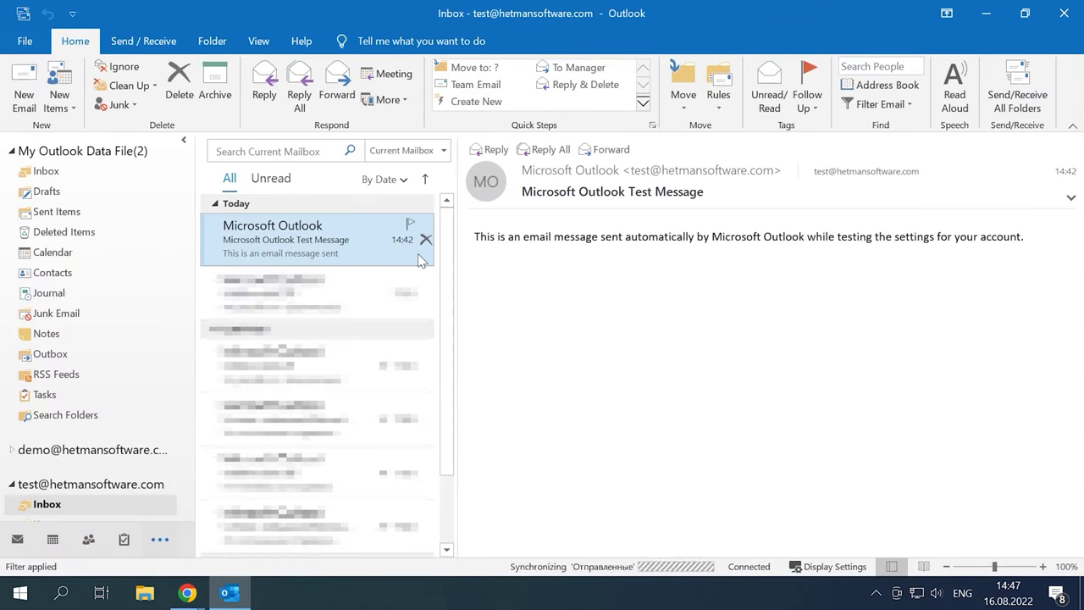
In Gmail, open the newest TEST message and choose Show original to view its full headers.
{"action": "mouse_move", "coordinate": [202, 597]}
{"action": "left_click", "coordinate": [243, 552]}
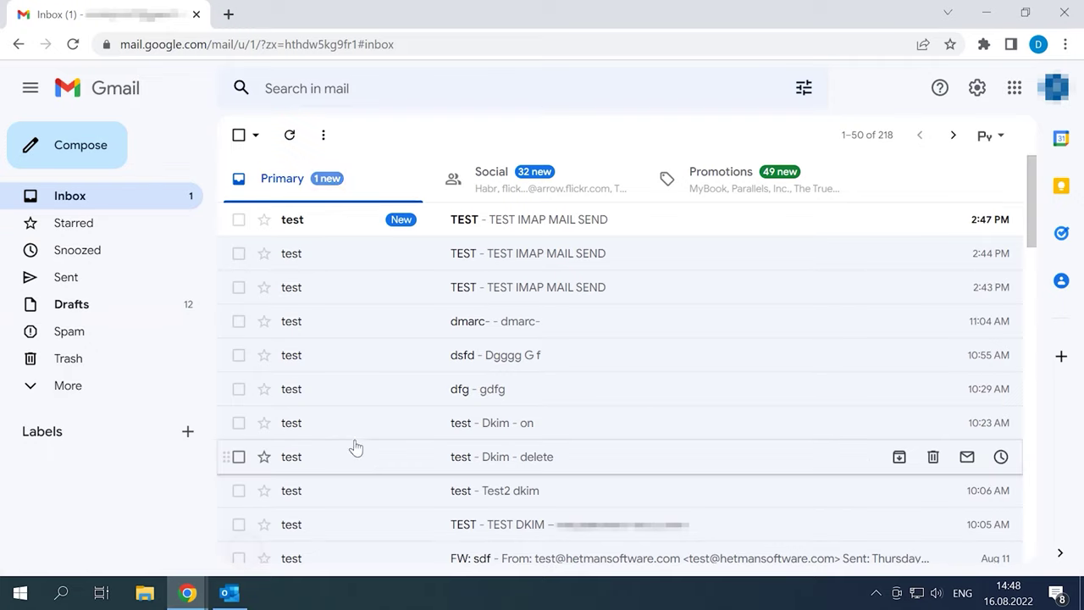
{"action": "left_click", "coordinate": [528, 227]}
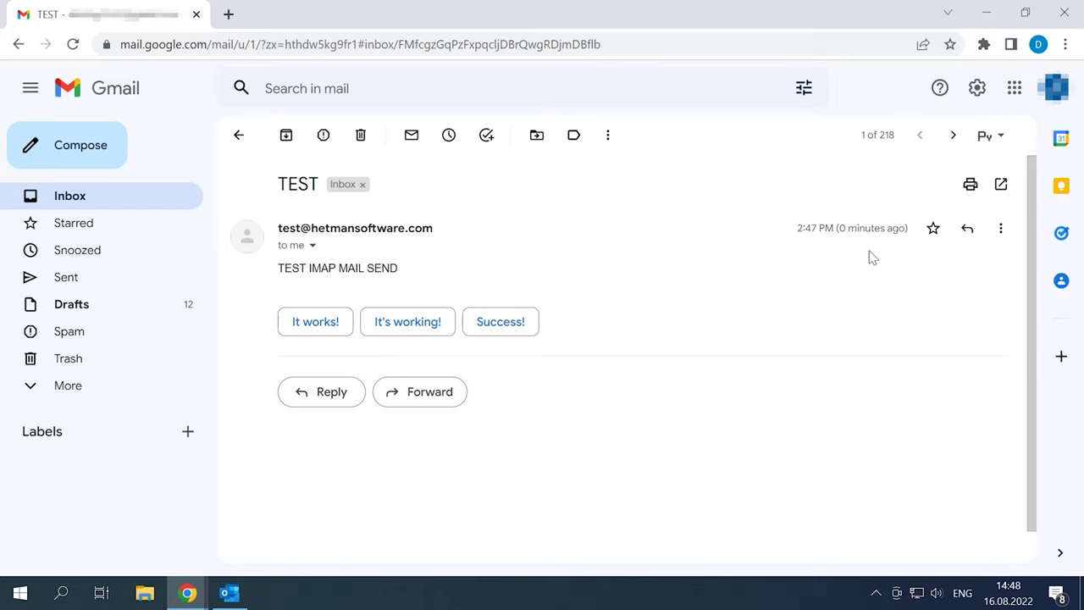
{"action": "left_click", "coordinate": [1001, 229]}
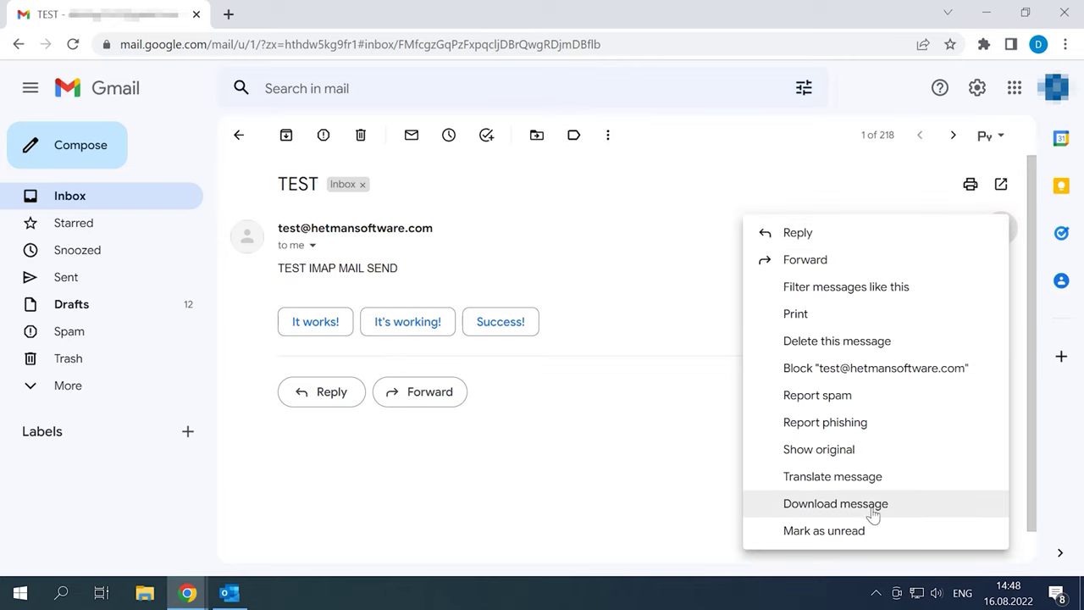
{"action": "left_click", "coordinate": [870, 450]}
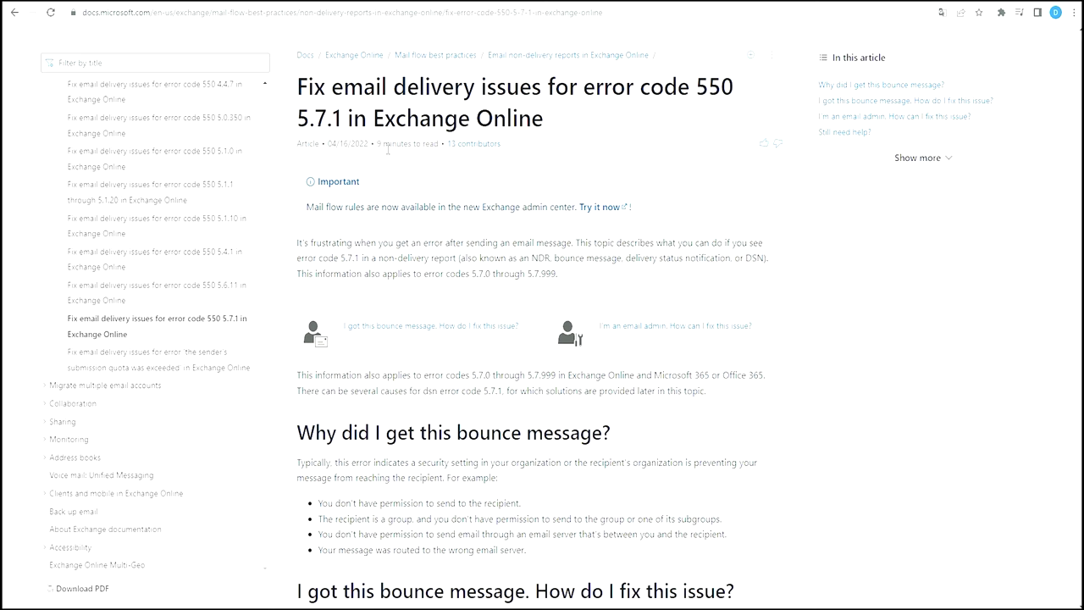
Scroll through the error 550 5.7.1 article, past the New EAC and Classic EAC public-folder steps.
{"action": "scroll", "coordinate": [822, 419], "scroll_direction": "down", "scroll_amount": 3}
{"action": "scroll", "coordinate": [821, 419], "scroll_direction": "down", "scroll_amount": 5}
{"action": "scroll", "coordinate": [822, 419], "scroll_direction": "down", "scroll_amount": 6}
{"action": "scroll", "coordinate": [819, 419], "scroll_direction": "down", "scroll_amount": 3}
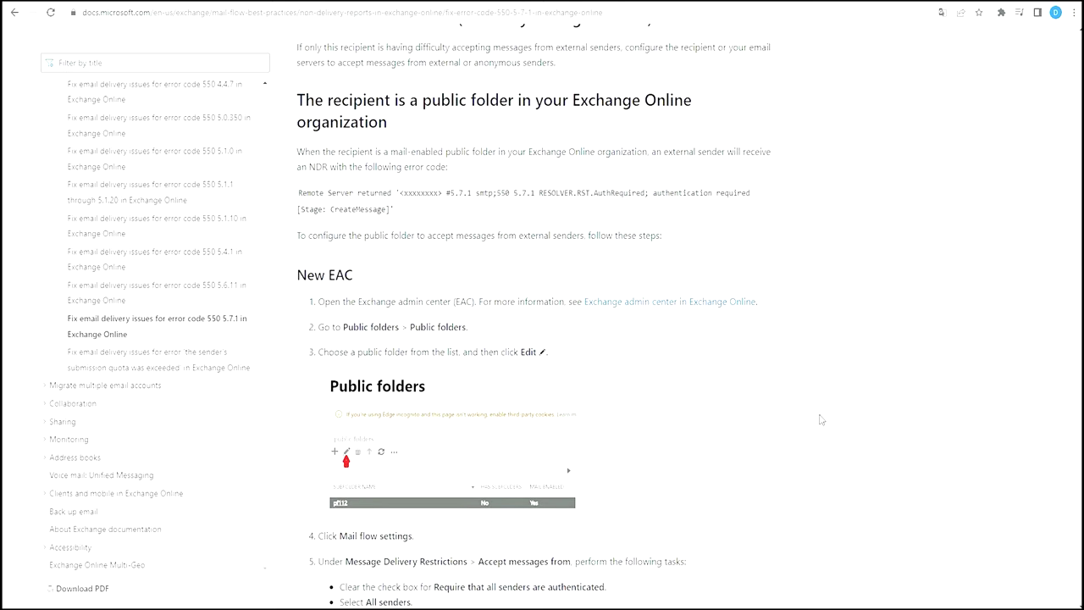
{"action": "scroll", "coordinate": [820, 419], "scroll_direction": "down", "scroll_amount": 4}
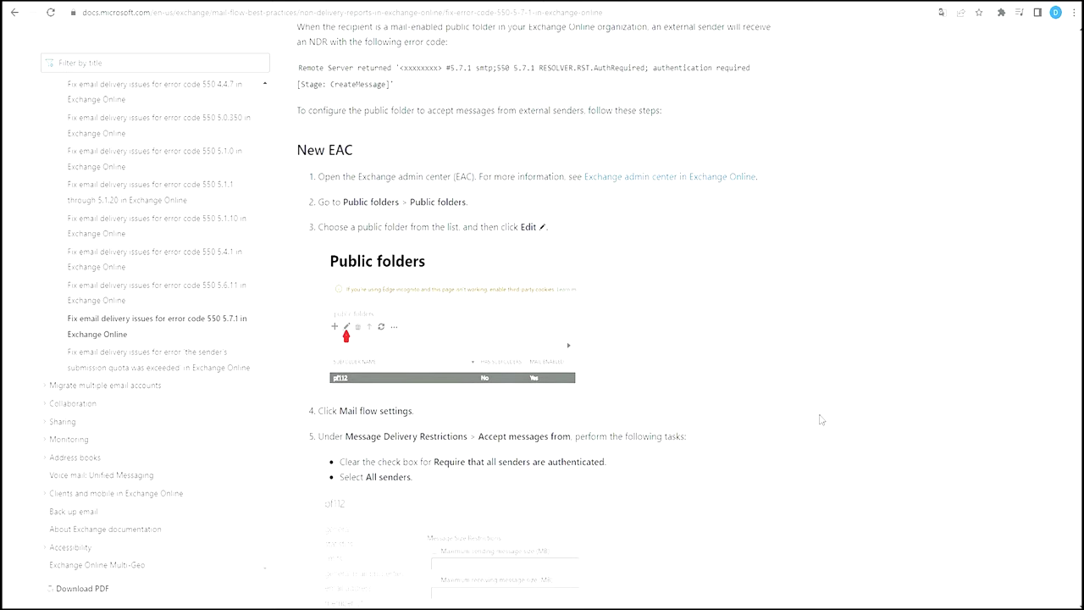
{"action": "scroll", "coordinate": [820, 419], "scroll_direction": "down", "scroll_amount": 4}
{"action": "scroll", "coordinate": [820, 419], "scroll_direction": "down", "scroll_amount": 4}
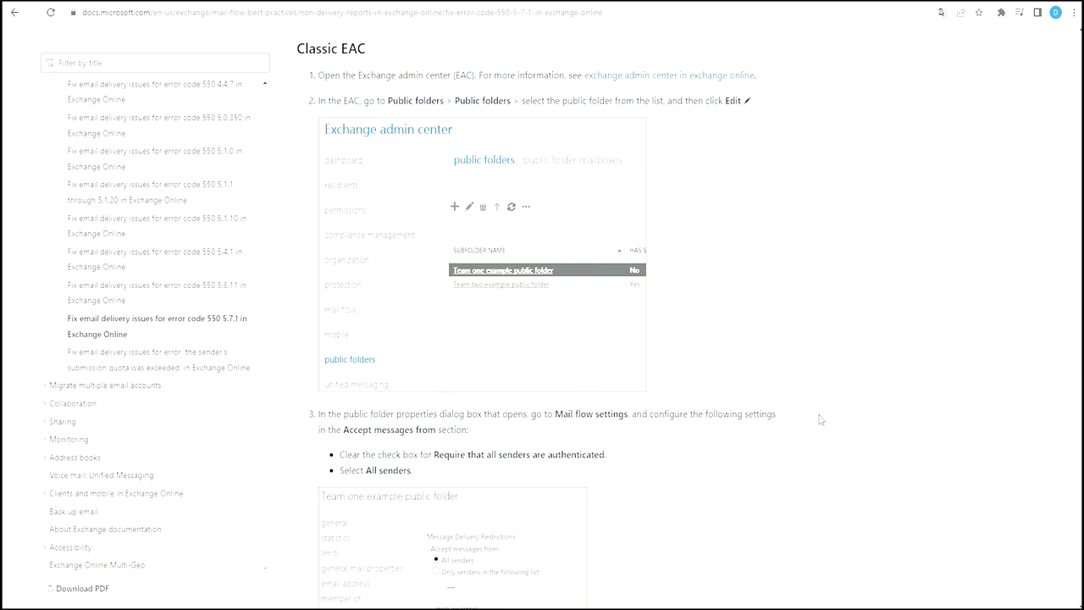
{"action": "scroll", "coordinate": [748, 382], "scroll_direction": "down", "scroll_amount": 1}
{"action": "scroll", "coordinate": [685, 326], "scroll_direction": "down", "scroll_amount": 1}
{"action": "scroll", "coordinate": [686, 325], "scroll_direction": "down", "scroll_amount": 2}
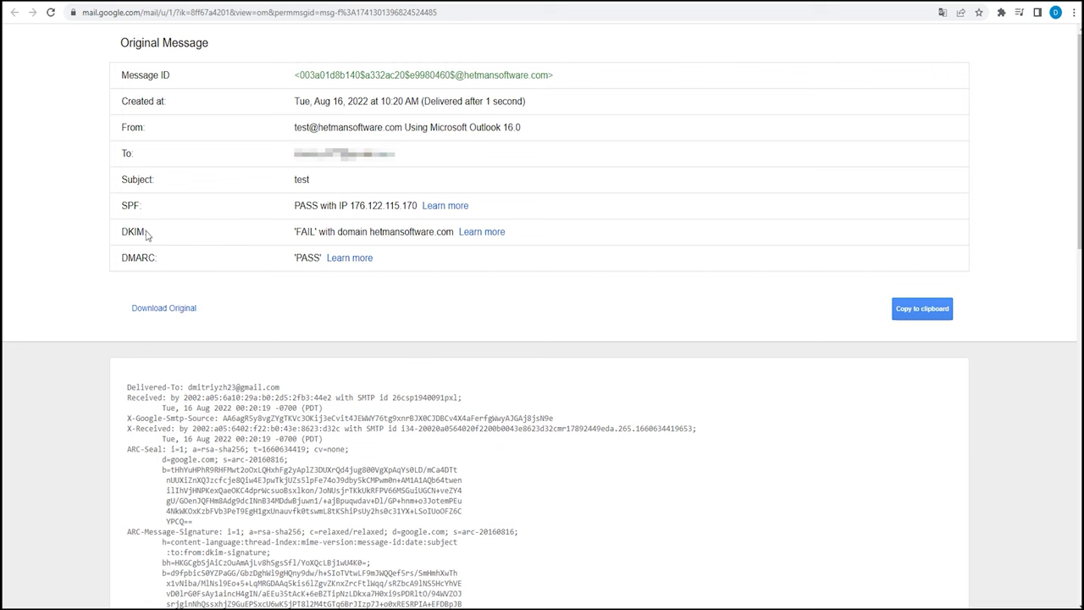
Scroll down the raw message source and select its plain-text body 'Dkim - delete'.
{"action": "scroll", "coordinate": [410, 339], "scroll_direction": "down", "scroll_amount": 2}
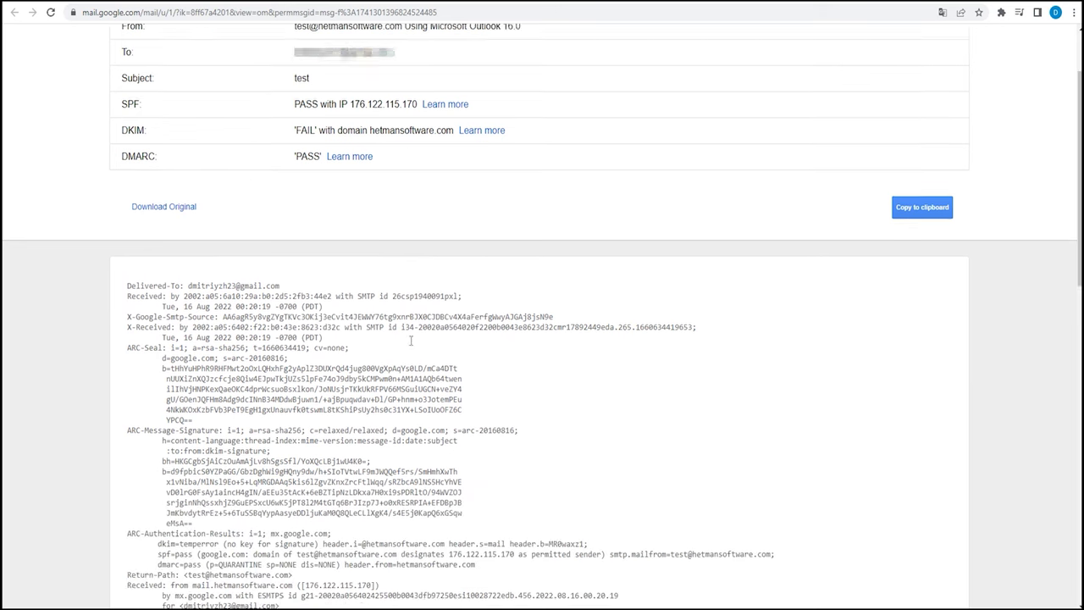
{"action": "scroll", "coordinate": [411, 339], "scroll_direction": "down", "scroll_amount": 10}
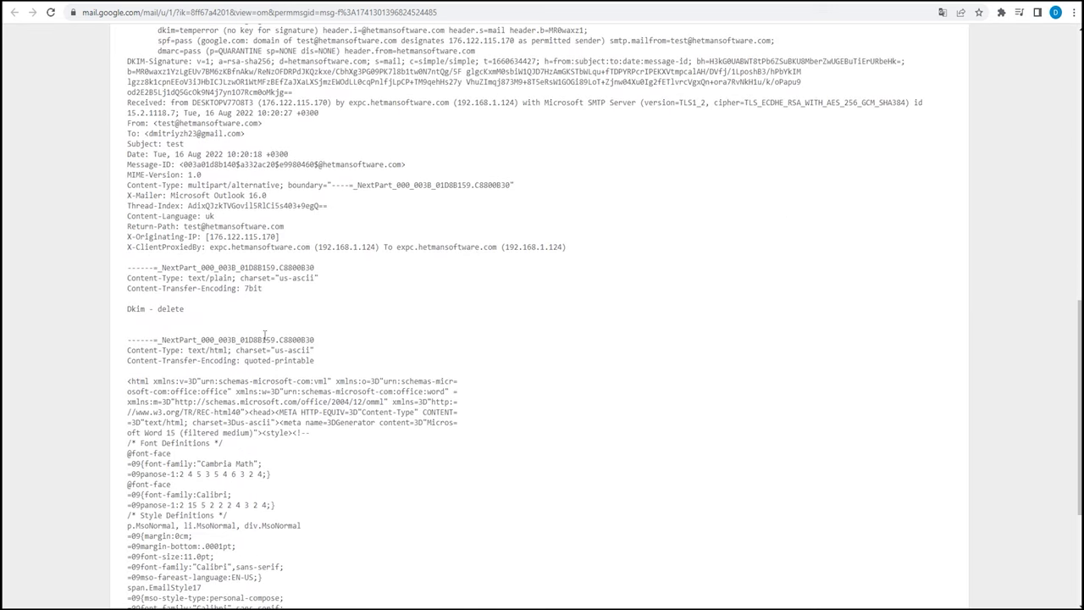
{"action": "left_click_drag", "start_coordinate": [186, 310], "coordinate": [128, 316]}
{"action": "scroll", "coordinate": [380, 419], "scroll_direction": "down", "scroll_amount": 5}
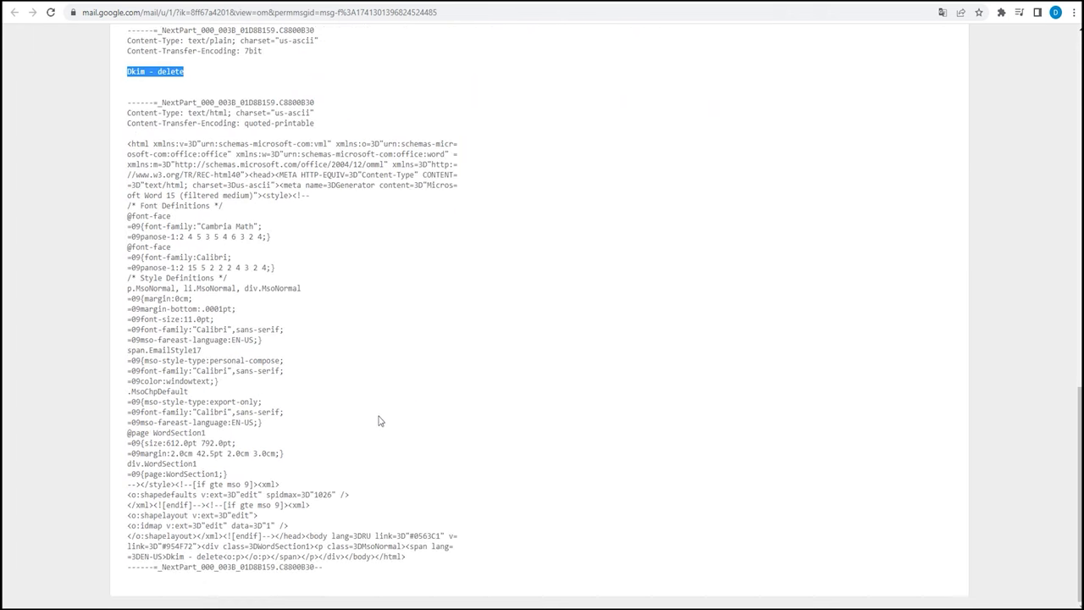